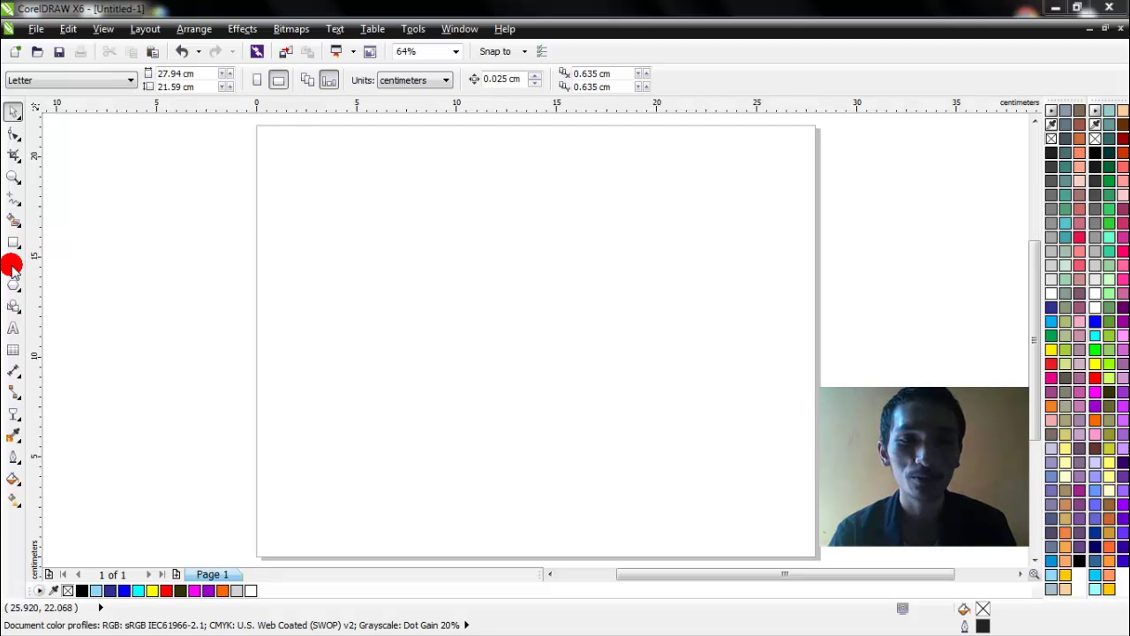
# - Draw a perfect circle about 11.8 cm in diameter with the Ellipse tool and center it on the page
pyautogui.click(13, 265)
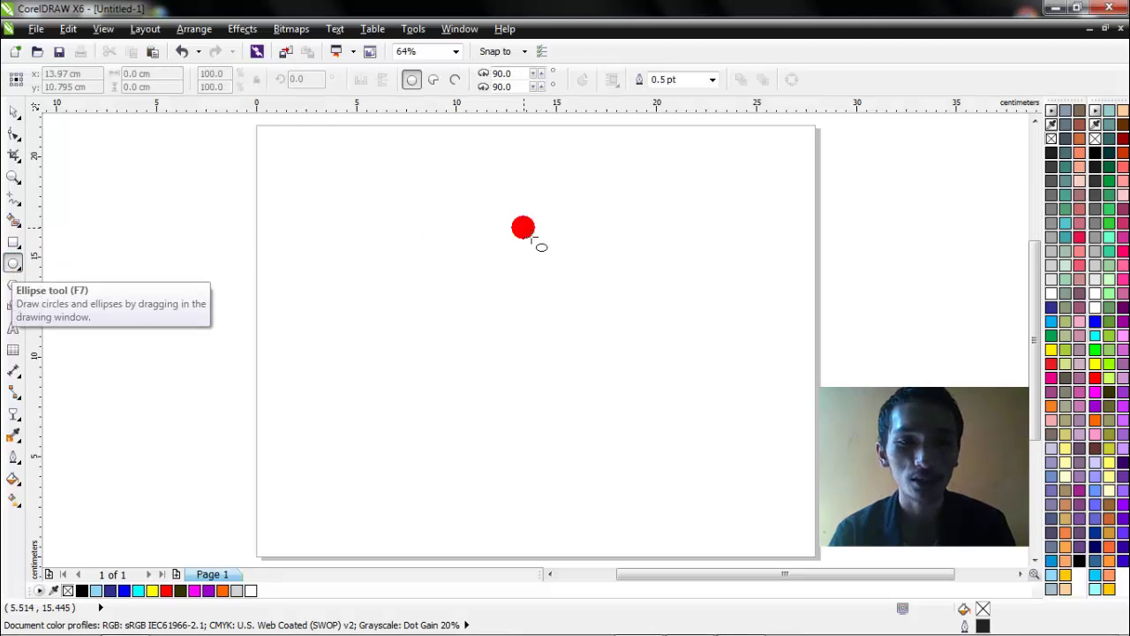
pyautogui.click(440, 187)
pyautogui.click(441, 187)
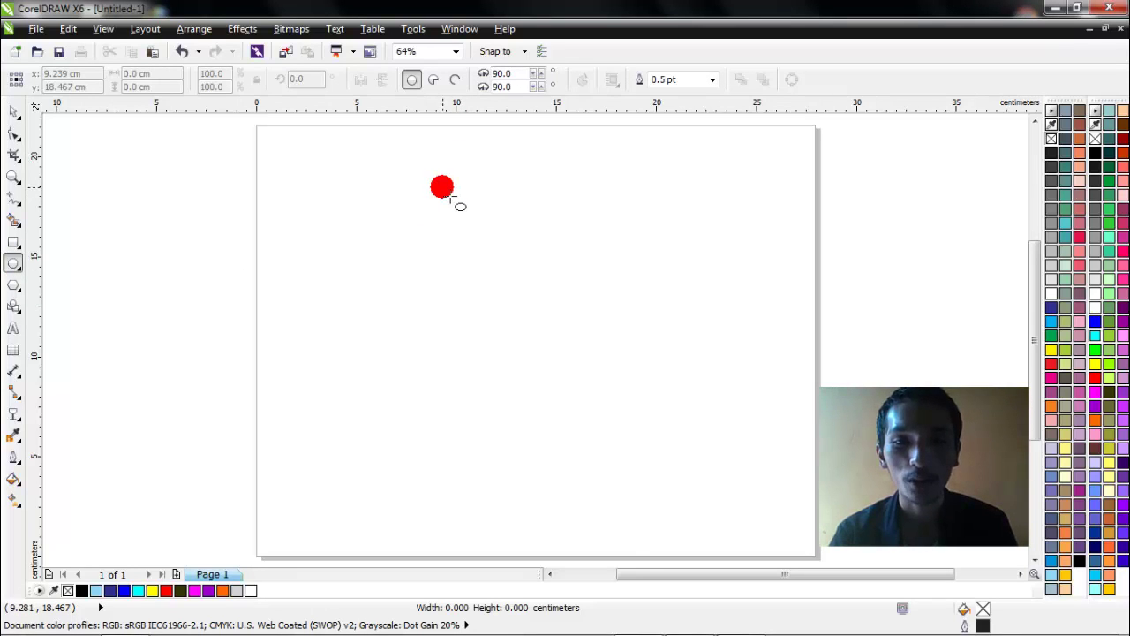
pyautogui.moveTo(441, 186); pyautogui.dragTo(634, 435)
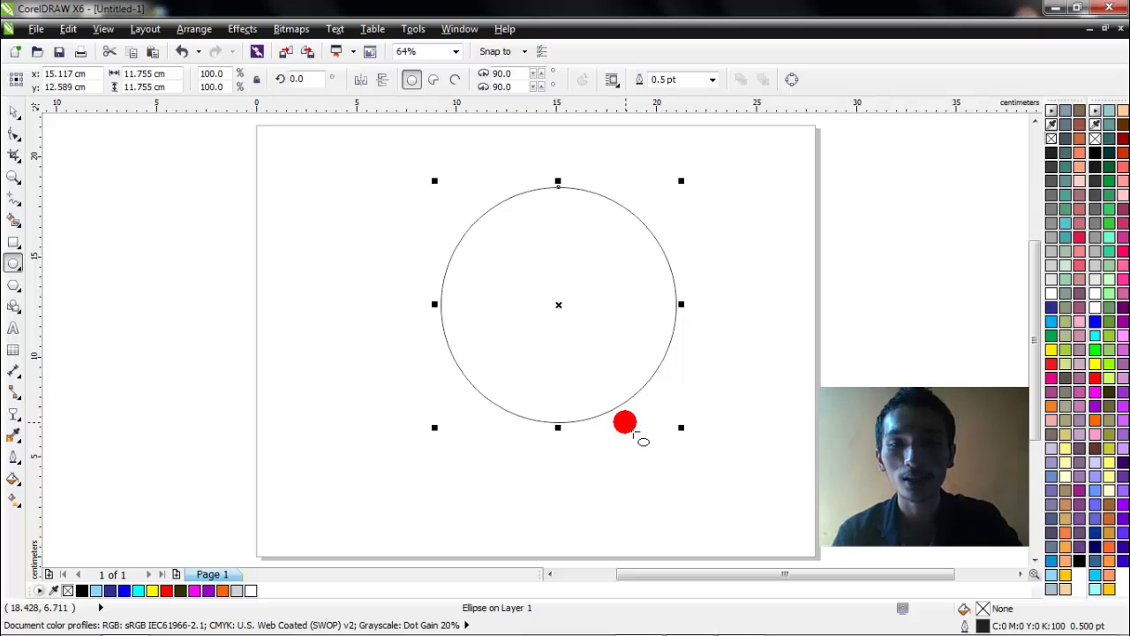
pyautogui.press('p')
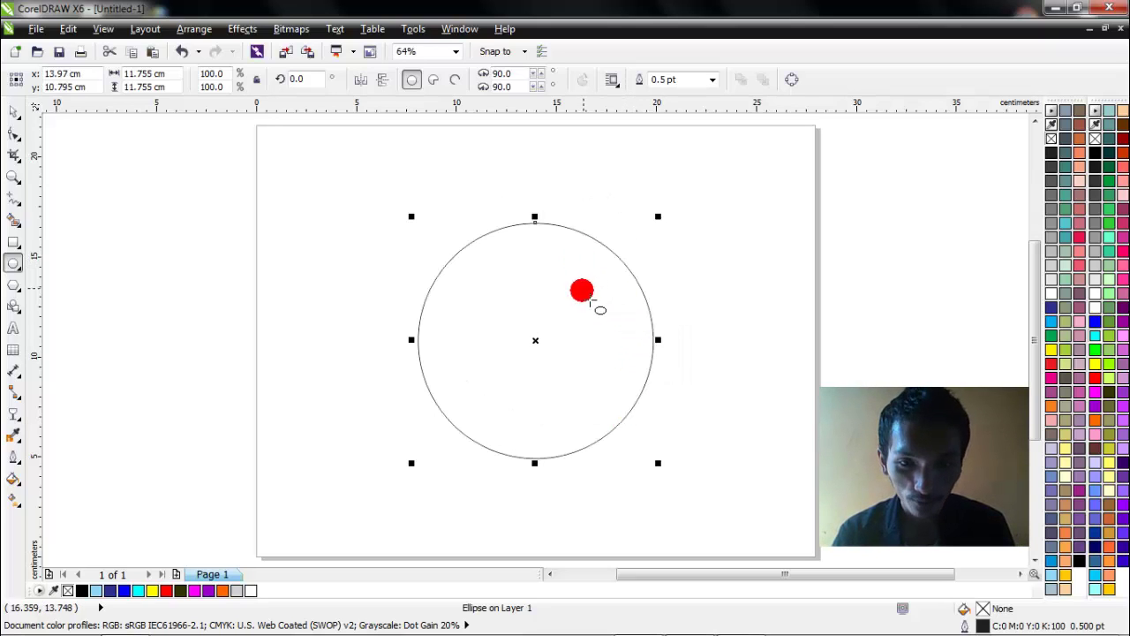
# - Scale the circle from its center to about 8.9 cm in diameter and create a concentric outer copy about 12 cm in diameter
pyautogui.press('space')
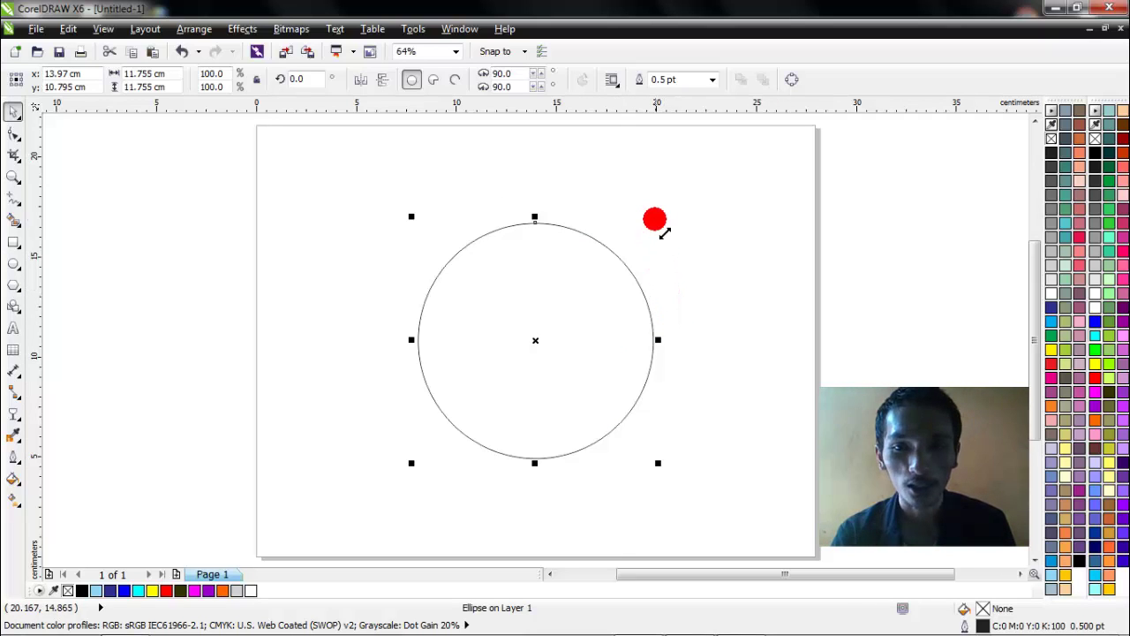
pyautogui.moveTo(666, 229); pyautogui.dragTo(634, 257)
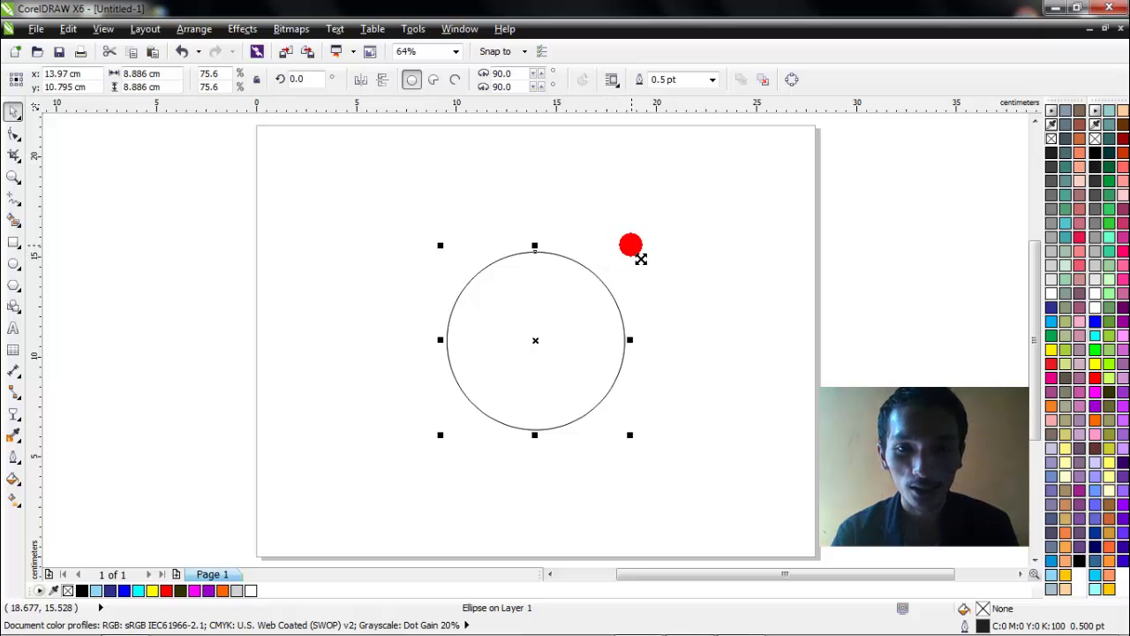
pyautogui.moveTo(640, 259); pyautogui.dragTo(668, 230)
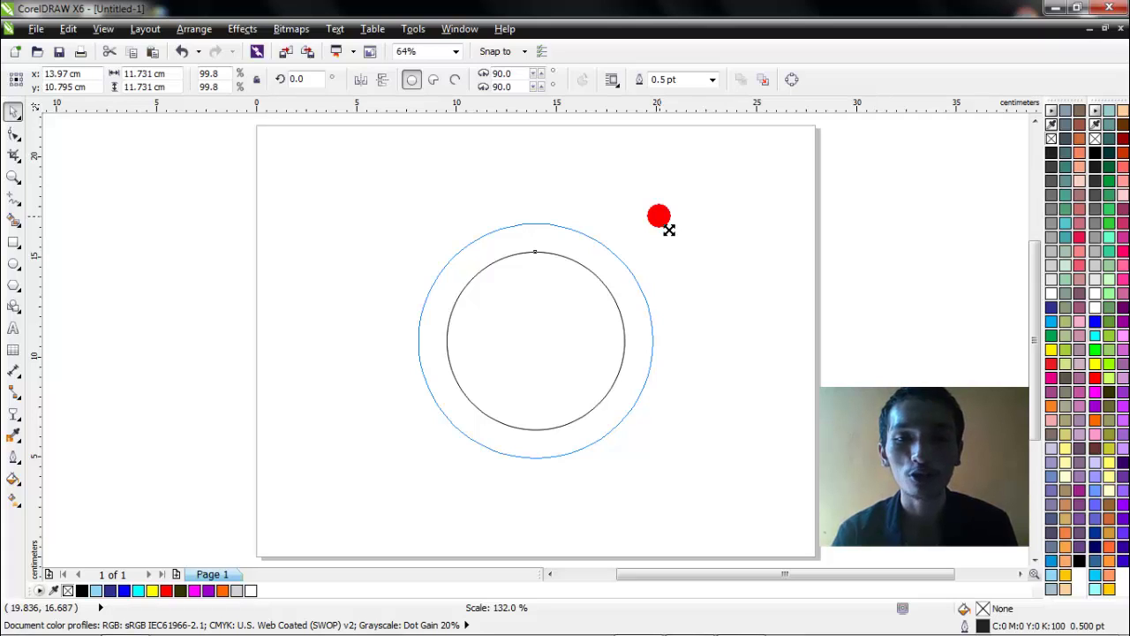
pyautogui.moveTo(669, 230); pyautogui.dragTo(668, 229)
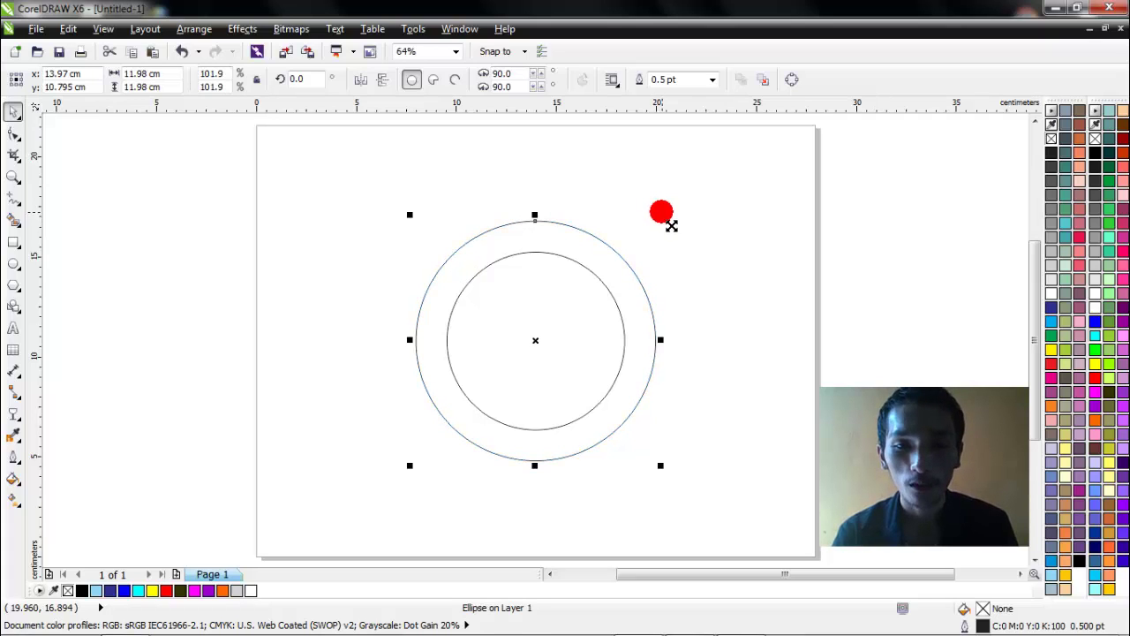
pyautogui.scroll(2, 554, 306)
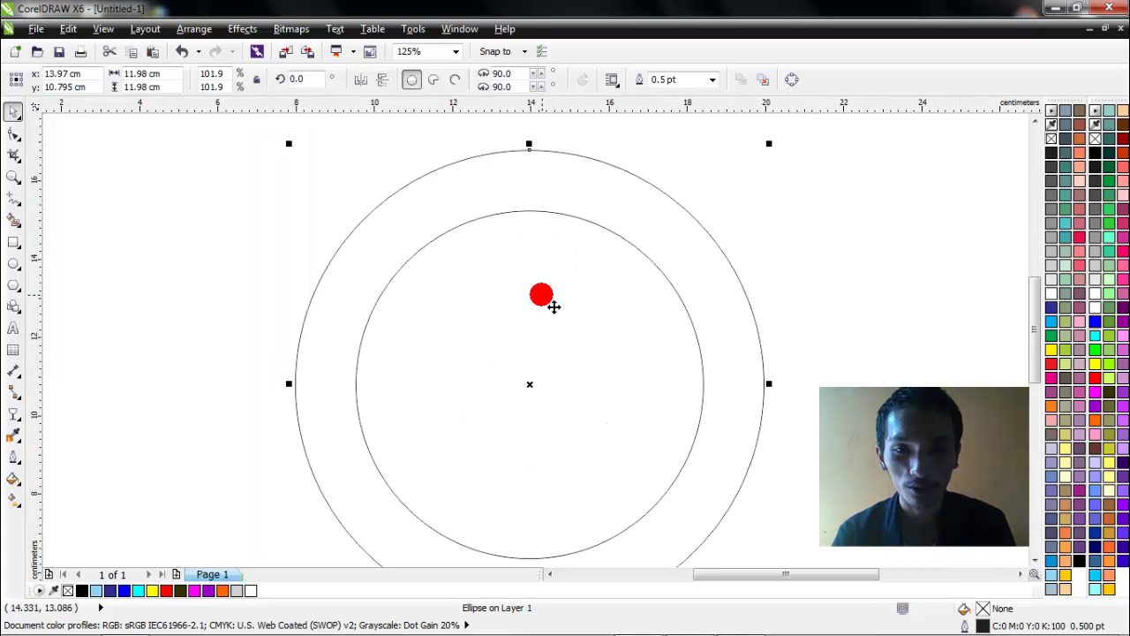
pyautogui.moveTo(554, 313); pyautogui.dragTo(237, 276)
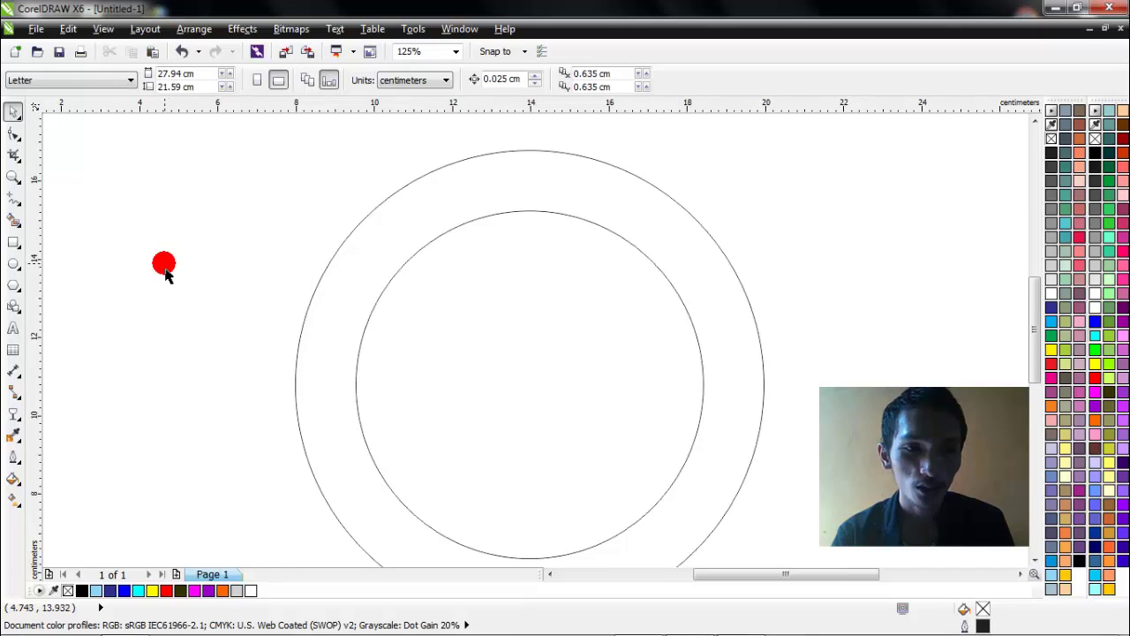
pyautogui.click(15, 200)
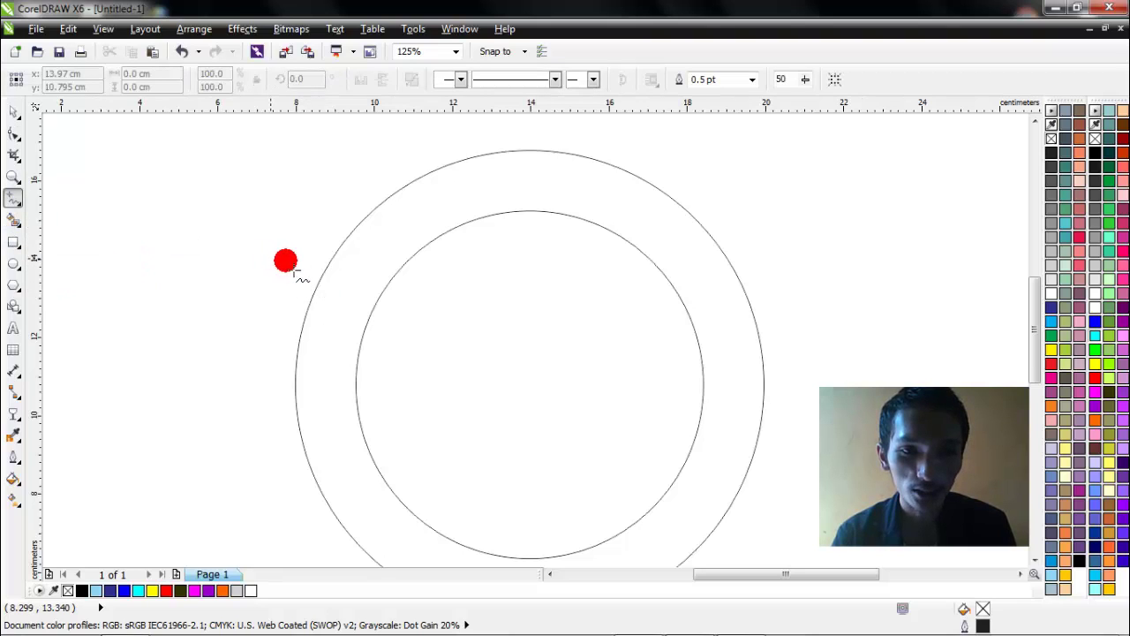
pyautogui.moveTo(341, 258)
pyautogui.mouseDown()
pyautogui.moveTo(361, 254)
pyautogui.moveTo(266, 271)
pyautogui.moveTo(268, 287)
pyautogui.moveTo(300, 282)
pyautogui.mouseUp()
pyautogui.moveTo(380, 250); pyautogui.dragTo(387, 252)
pyautogui.click(378, 244)
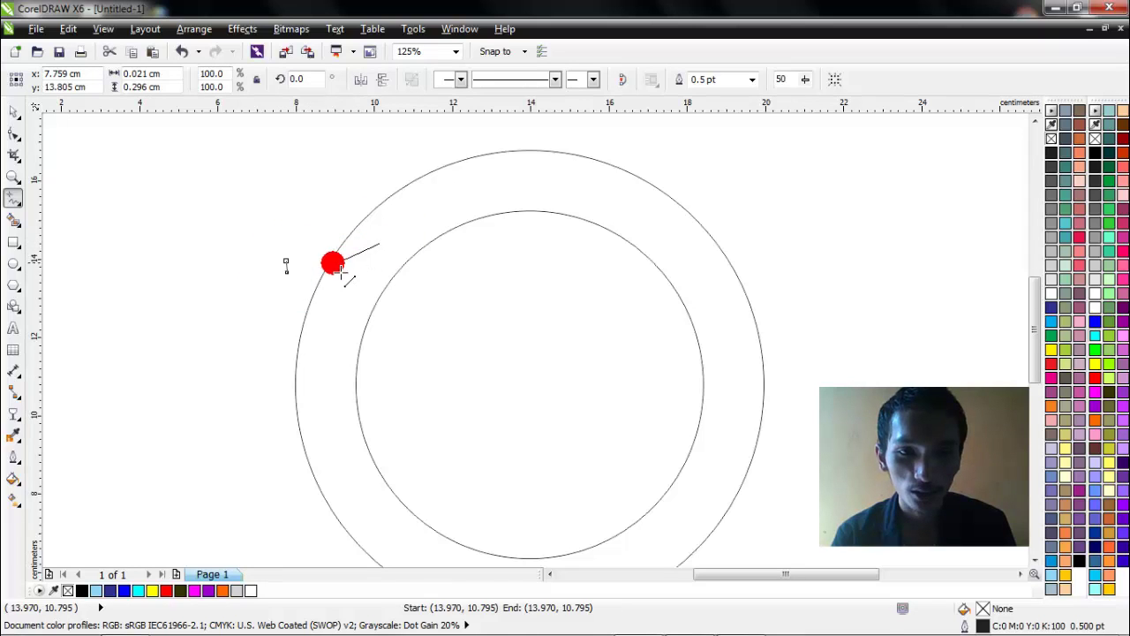
pyautogui.click(308, 263)
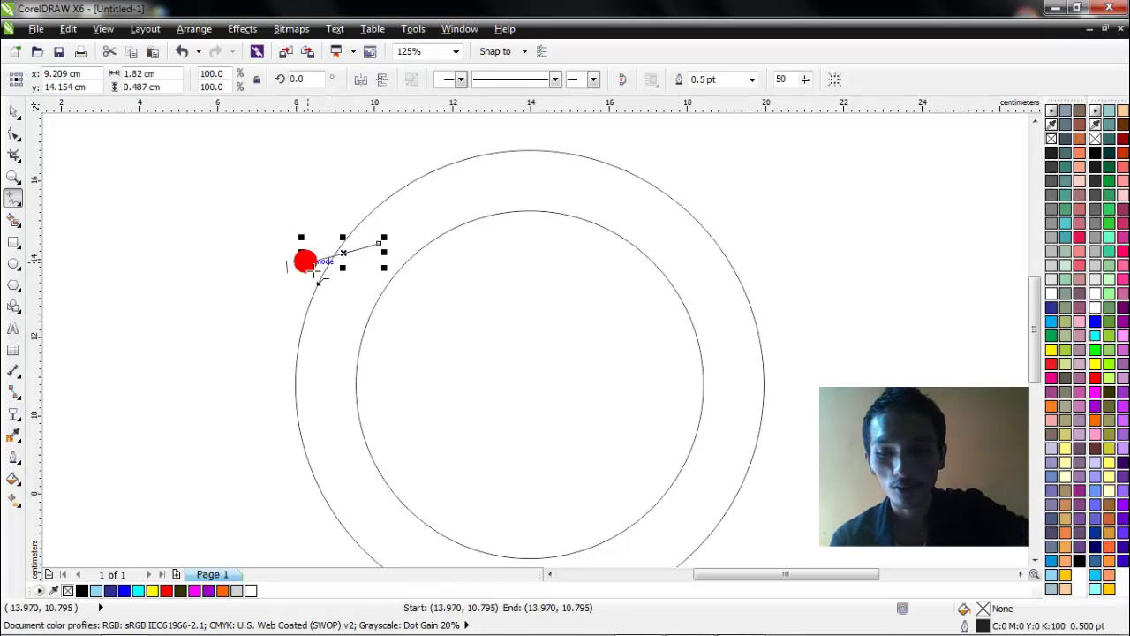
pyautogui.press('Delete')
pyautogui.moveTo(293, 279); pyautogui.dragTo(294, 279)
pyautogui.click(14, 110)
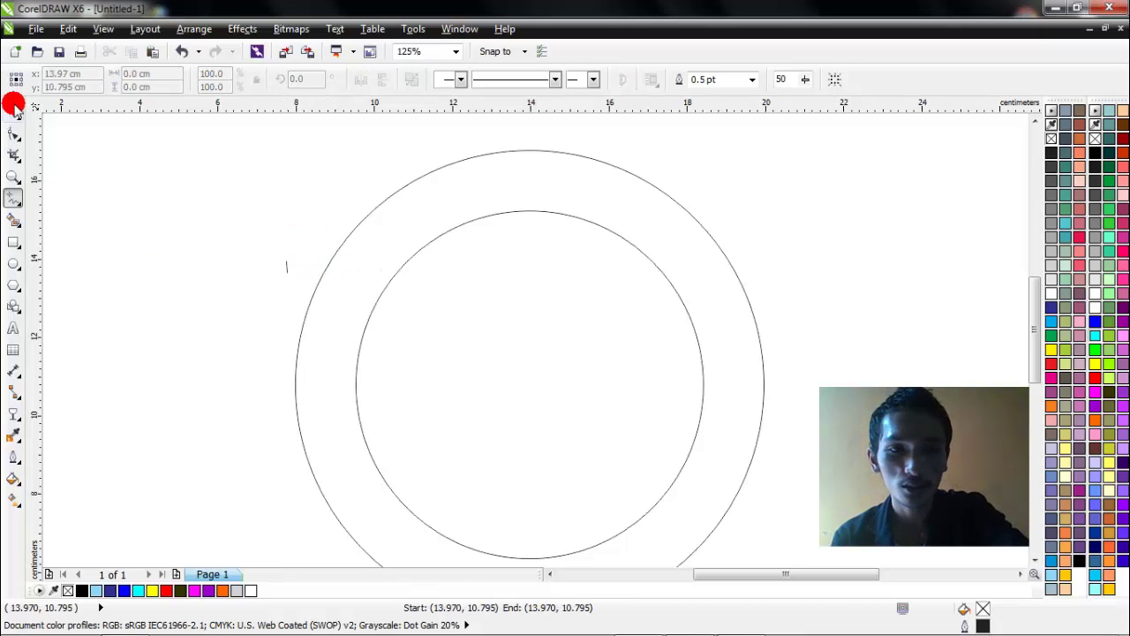
pyautogui.click(295, 278)
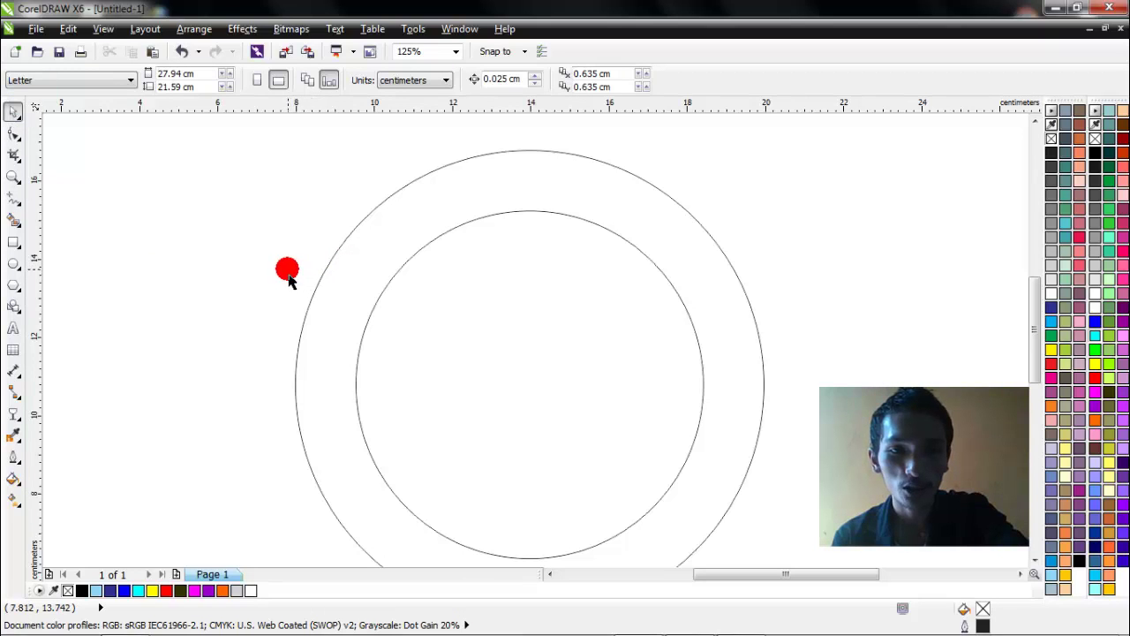
pyautogui.press('Delete')
# - Draw an open two-segment angled line, about 2.9 cm wide and 1.8 cm high, across both circles' upper-left edges with the Freehand tool
pyautogui.click(10, 196)
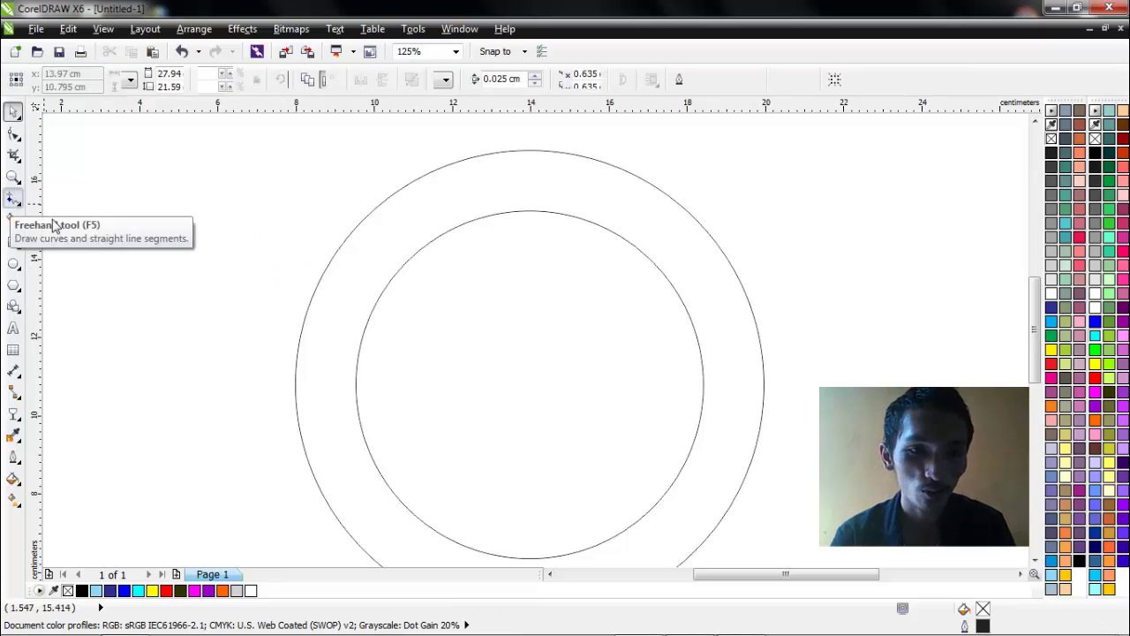
pyautogui.moveTo(294, 267); pyautogui.dragTo(380, 264)
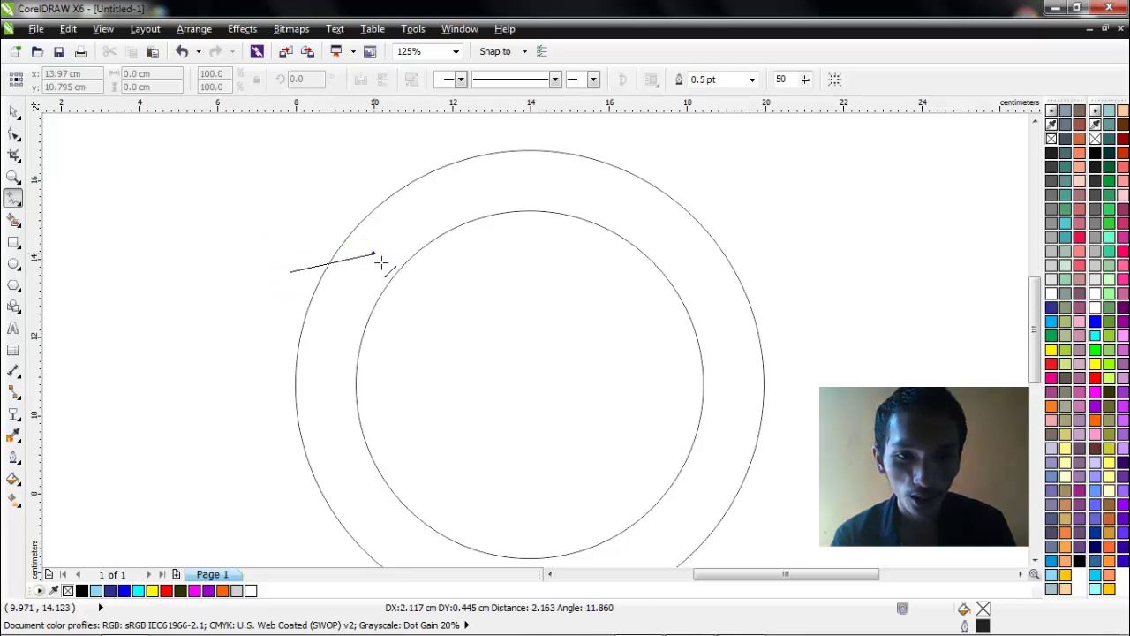
pyautogui.click(373, 254)
pyautogui.click(403, 325)
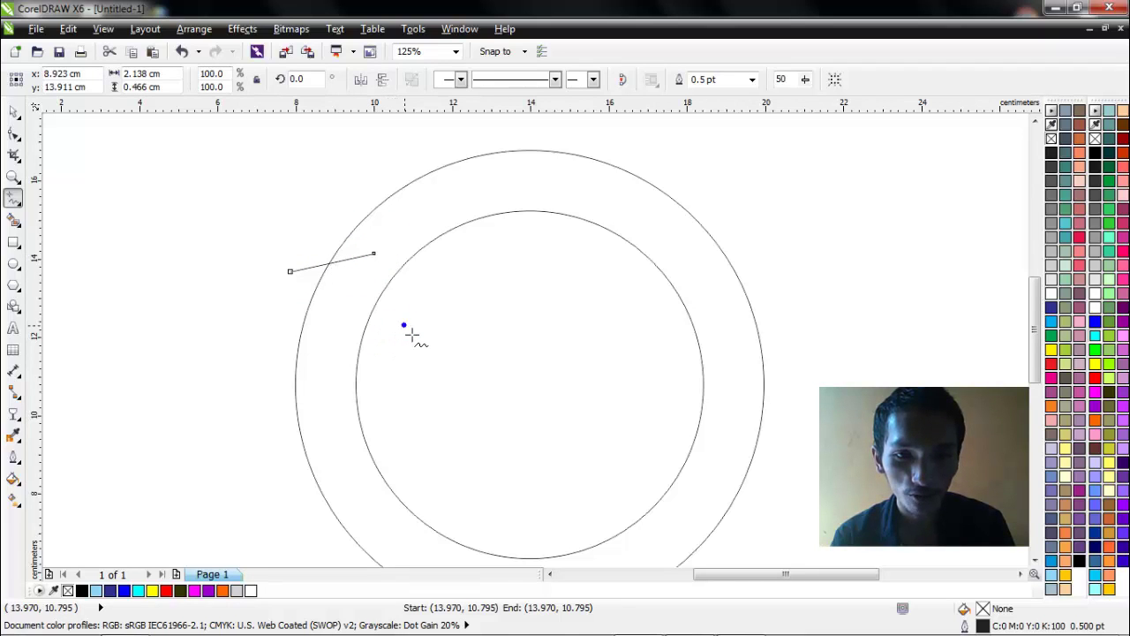
pyautogui.moveTo(380, 263); pyautogui.dragTo(374, 253)
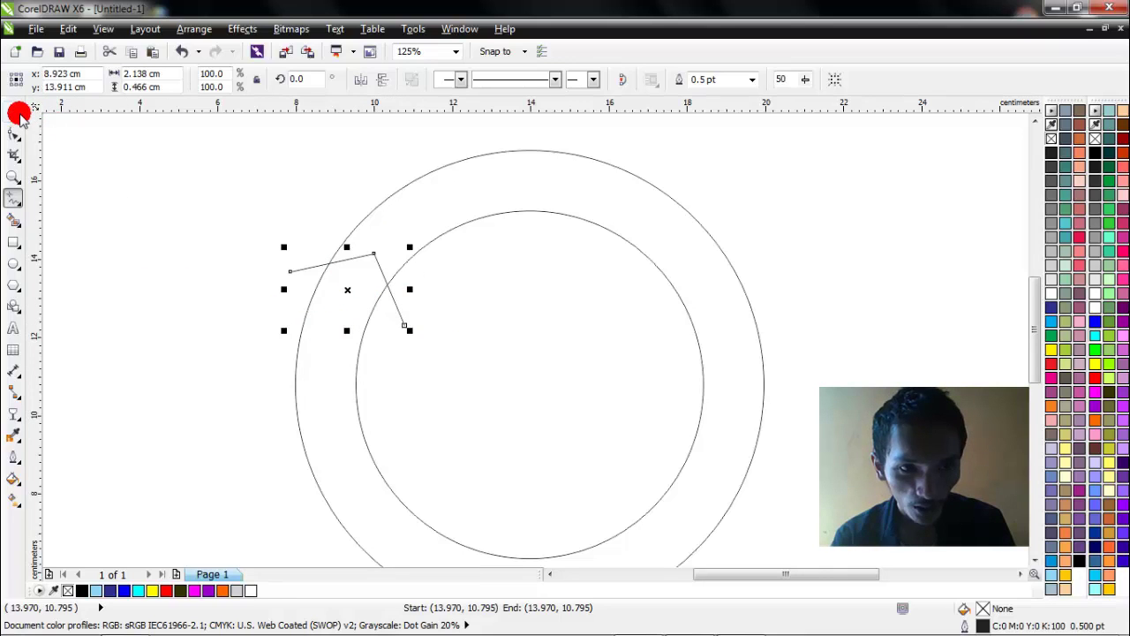
# - Shift the angled line's lower end node slightly left with the Shape tool, making the line about 2.4 cm wide and 1.9 cm high
pyautogui.click(19, 113)
pyautogui.moveTo(403, 333); pyautogui.dragTo(485, 345)
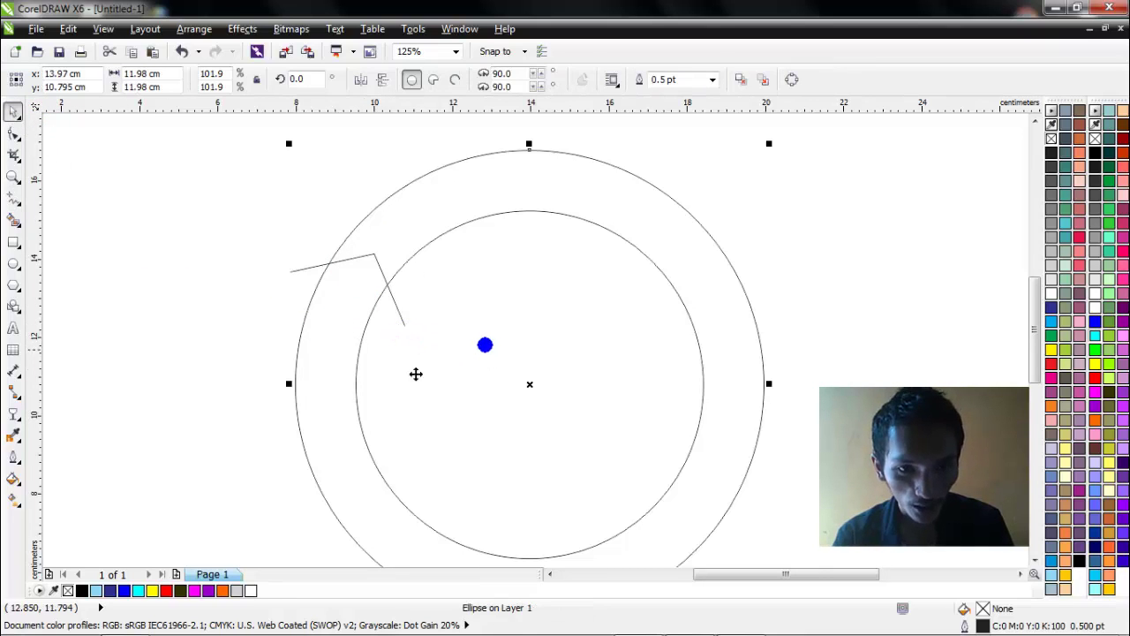
pyautogui.moveTo(138, 298); pyautogui.dragTo(203, 293)
pyautogui.moveTo(306, 275); pyautogui.dragTo(307, 276)
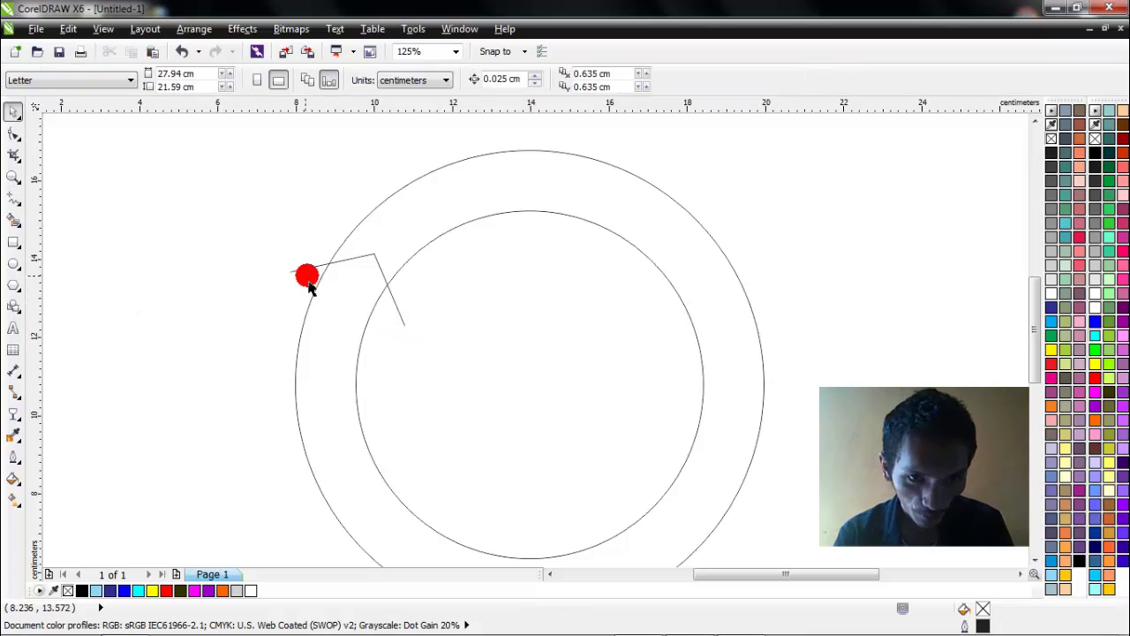
pyautogui.click(374, 257)
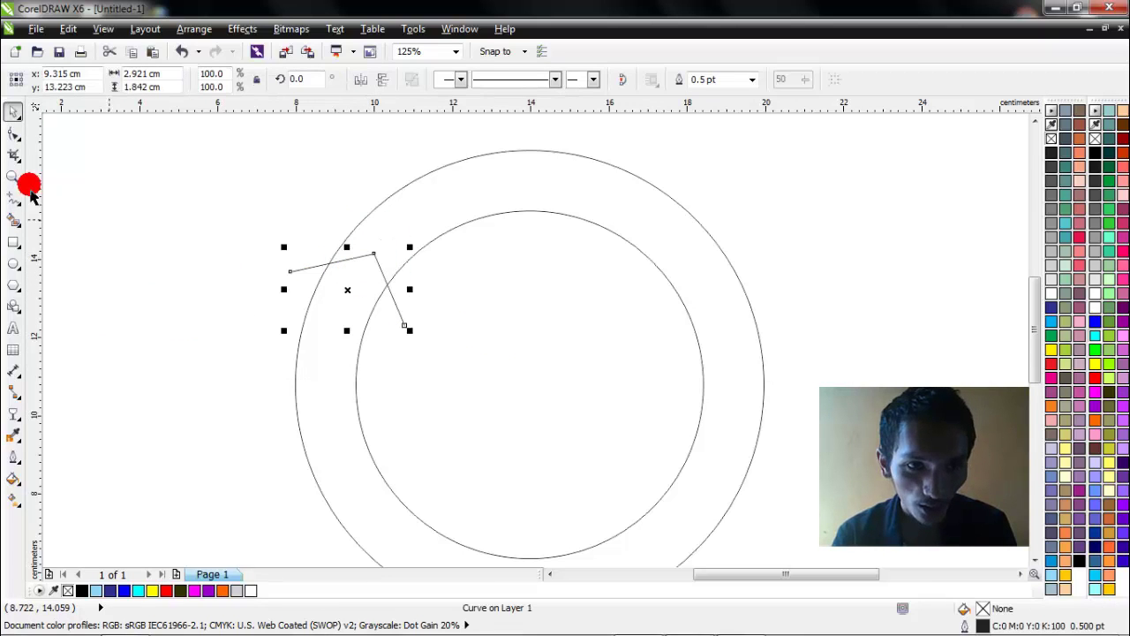
pyautogui.click(14, 134)
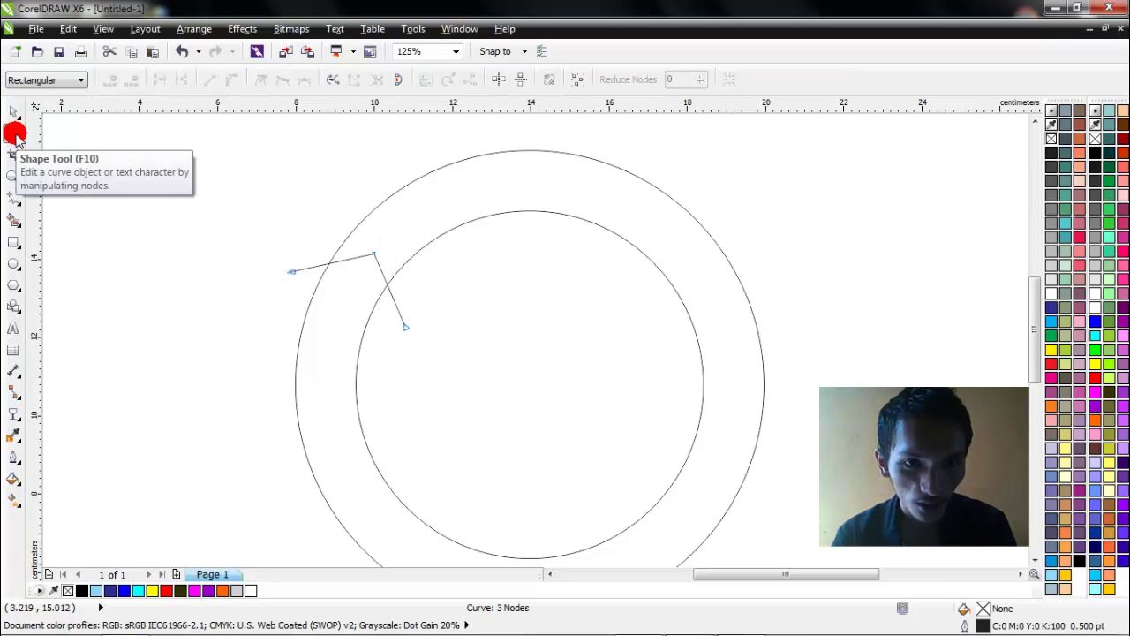
pyautogui.click(404, 325)
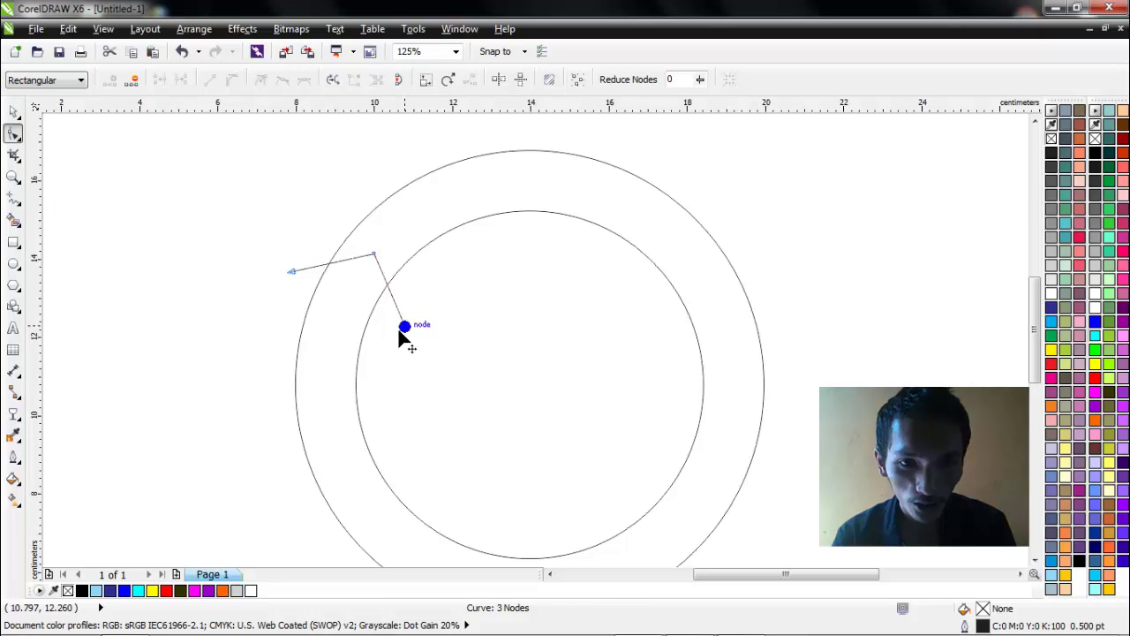
pyautogui.moveTo(399, 333); pyautogui.dragTo(392, 329)
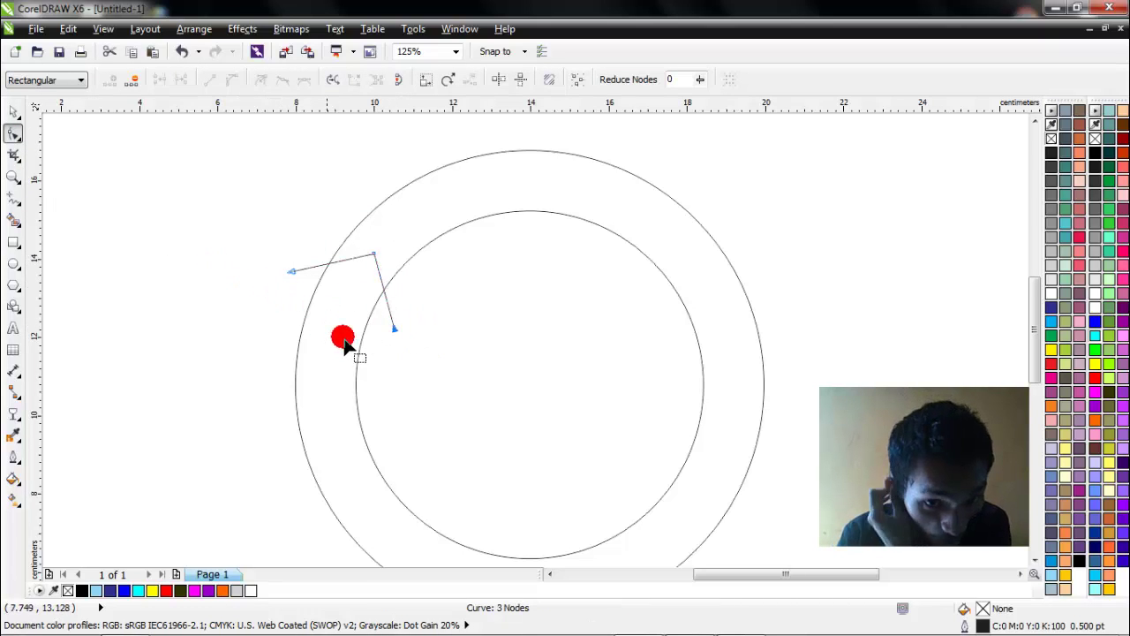
pyautogui.click(395, 330)
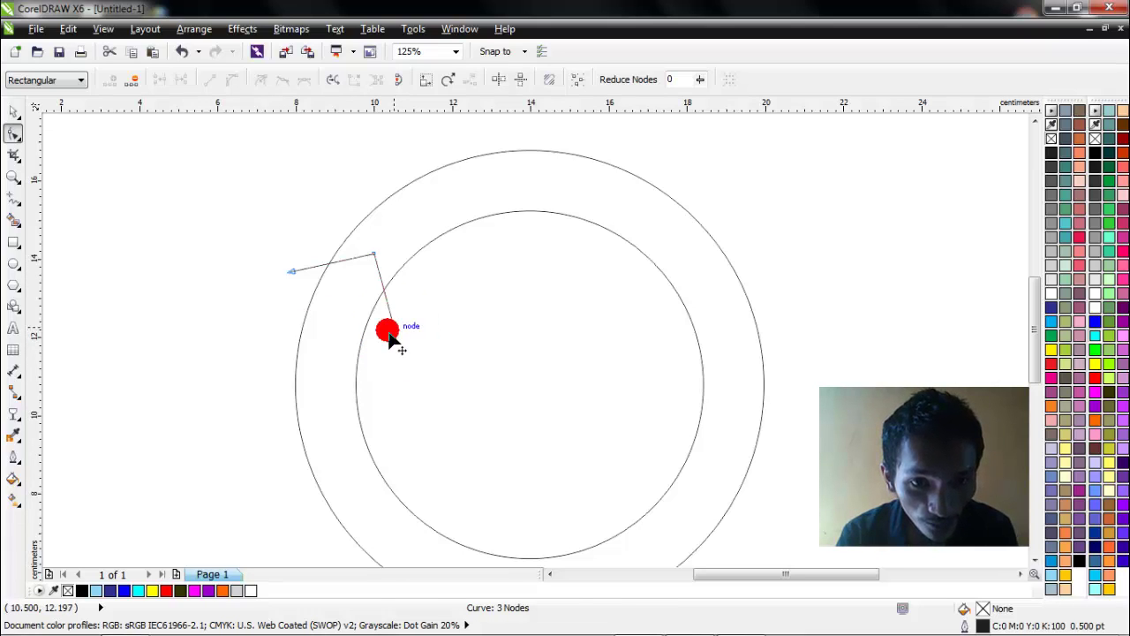
pyautogui.moveTo(388, 333); pyautogui.dragTo(385, 331)
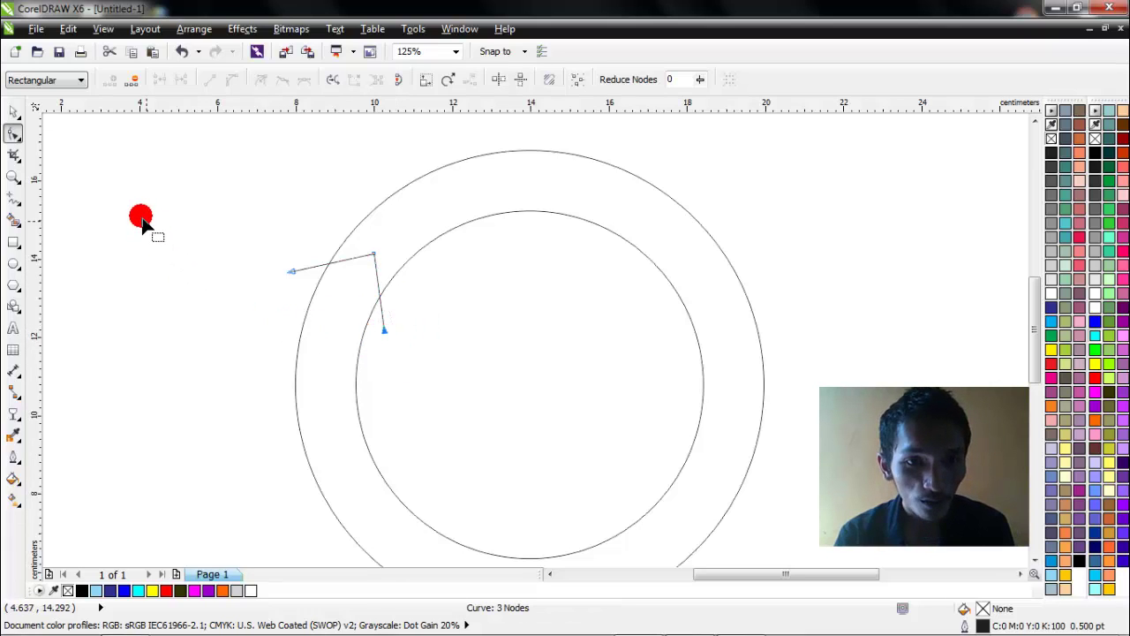
pyautogui.moveTo(142, 223); pyautogui.dragTo(70, 202)
pyautogui.click(13, 111)
pyautogui.click(154, 223)
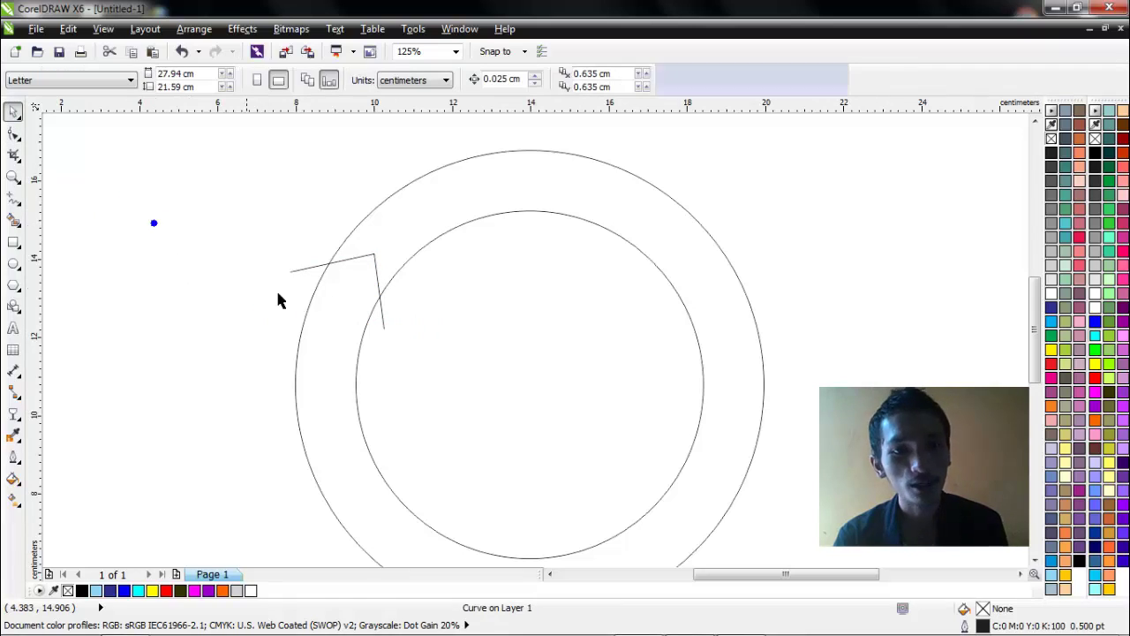
# - Move the angled line's center of rotation onto the common center of the two circles
pyautogui.moveTo(386, 329)
pyautogui.mouseDown()
pyautogui.moveTo(369, 258)
pyautogui.moveTo(327, 272)
pyautogui.mouseUp()
pyautogui.click(327, 264)
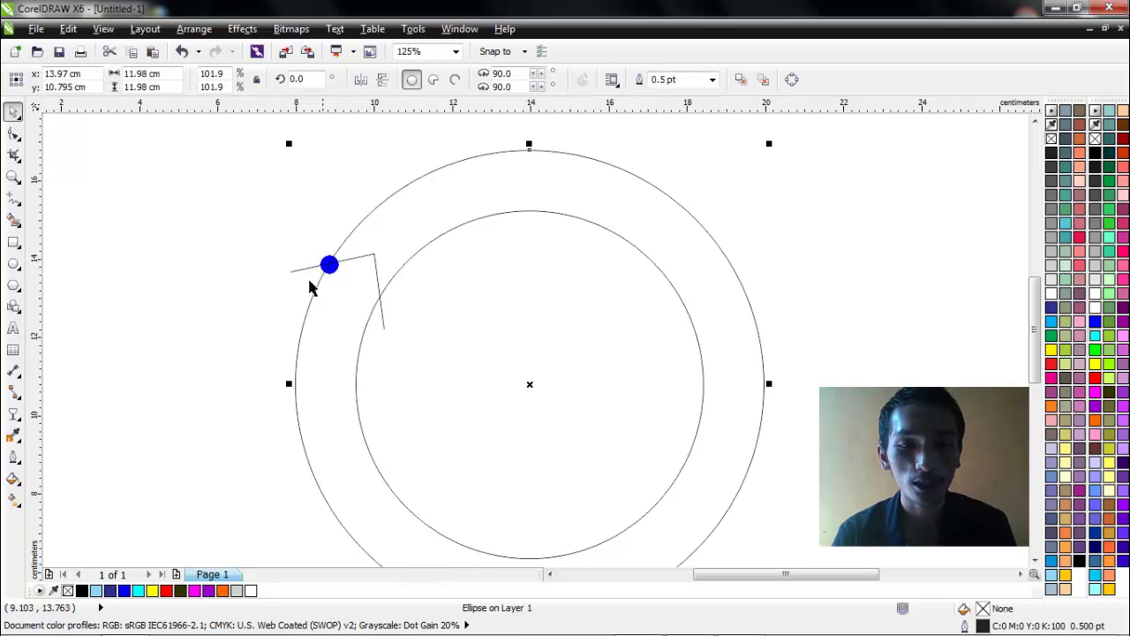
pyautogui.click(254, 280)
pyautogui.click(303, 269)
pyautogui.click(332, 292)
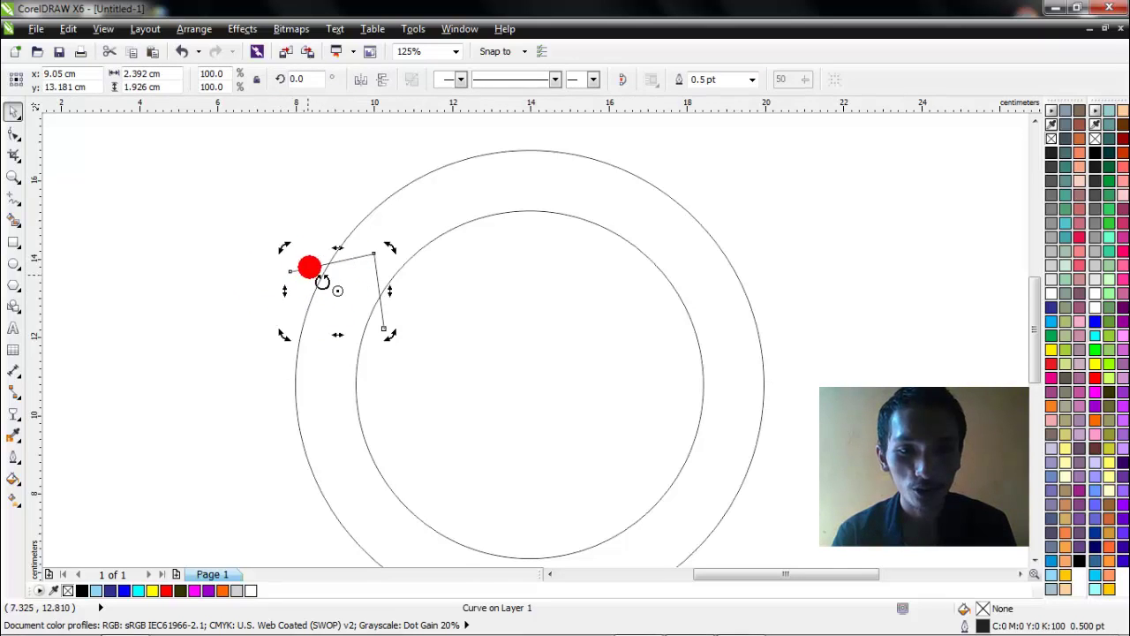
pyautogui.click(251, 276)
pyautogui.click(315, 268)
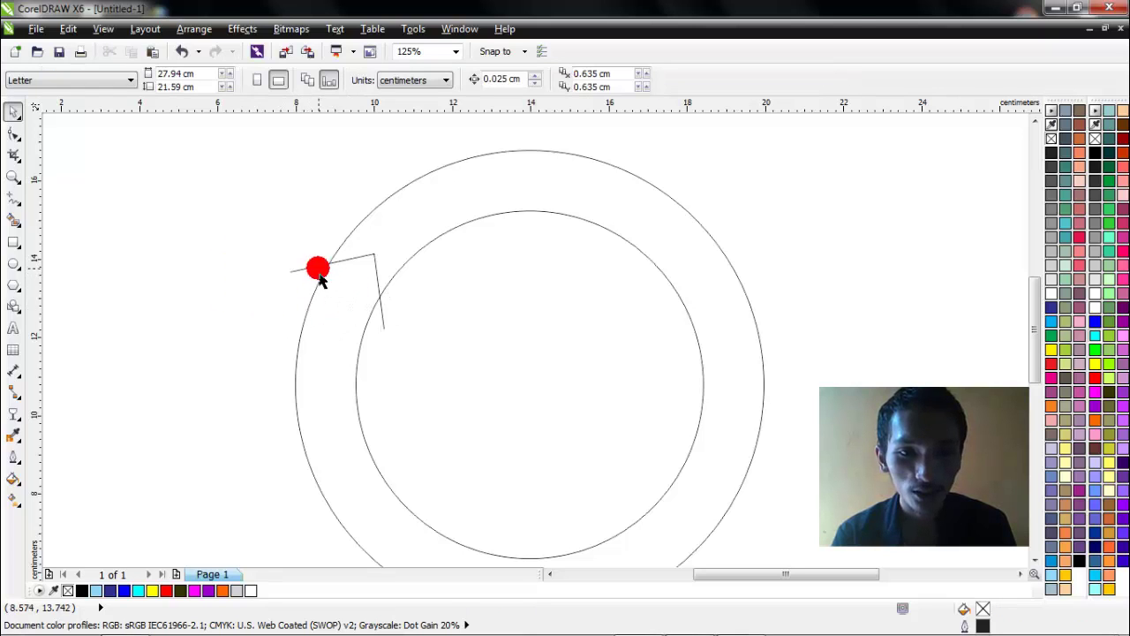
pyautogui.click(314, 265)
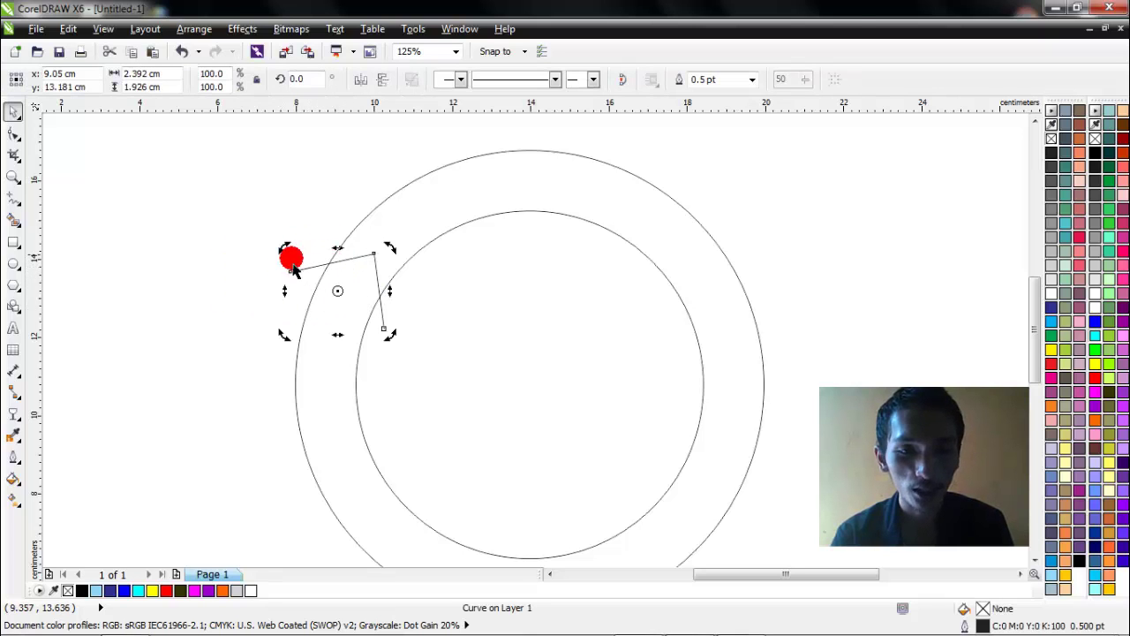
pyautogui.moveTo(344, 303)
pyautogui.mouseDown()
pyautogui.moveTo(360, 279)
pyautogui.moveTo(322, 253)
pyautogui.moveTo(291, 255)
pyautogui.moveTo(285, 320)
pyautogui.moveTo(321, 341)
pyautogui.moveTo(383, 300)
pyautogui.moveTo(390, 269)
pyautogui.moveTo(276, 279)
pyautogui.moveTo(339, 341)
pyautogui.moveTo(344, 302)
pyautogui.moveTo(355, 307)
pyautogui.moveTo(343, 301)
pyautogui.moveTo(408, 311)
pyautogui.moveTo(520, 350)
pyautogui.moveTo(525, 380)
pyautogui.mouseUp()
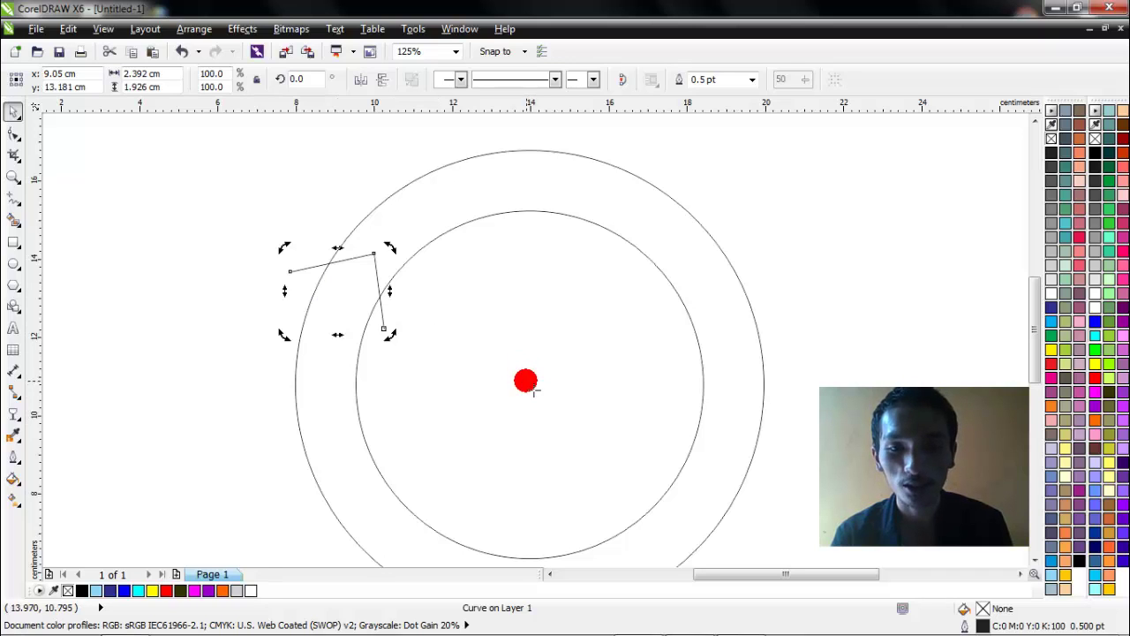
pyautogui.click(853, 237)
pyautogui.click(356, 264)
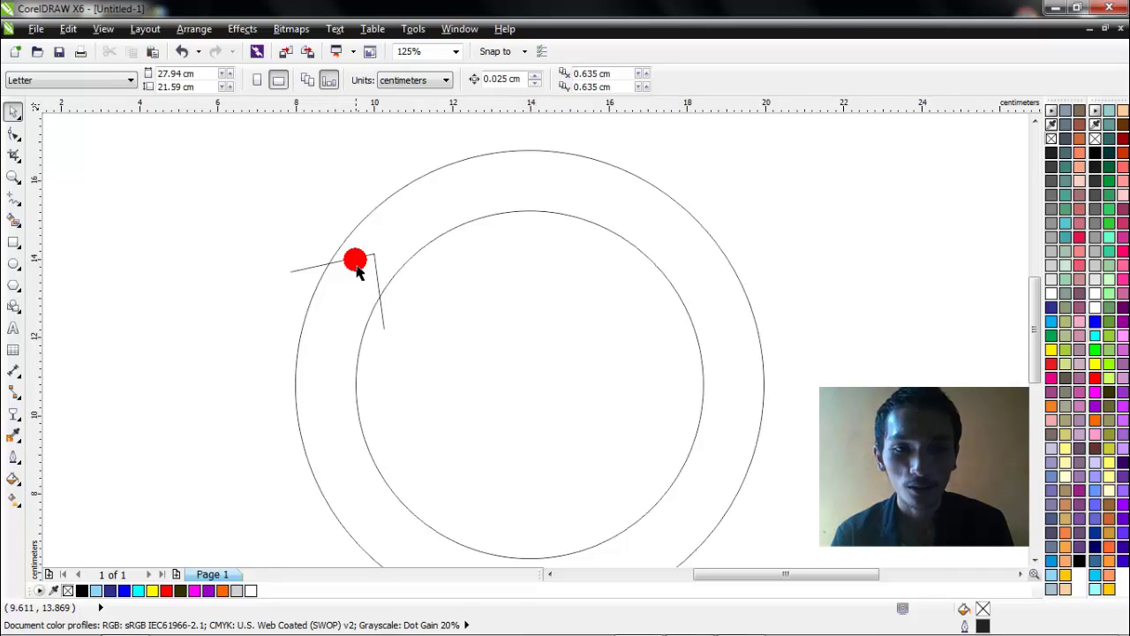
pyautogui.click(355, 259)
pyautogui.click(530, 385)
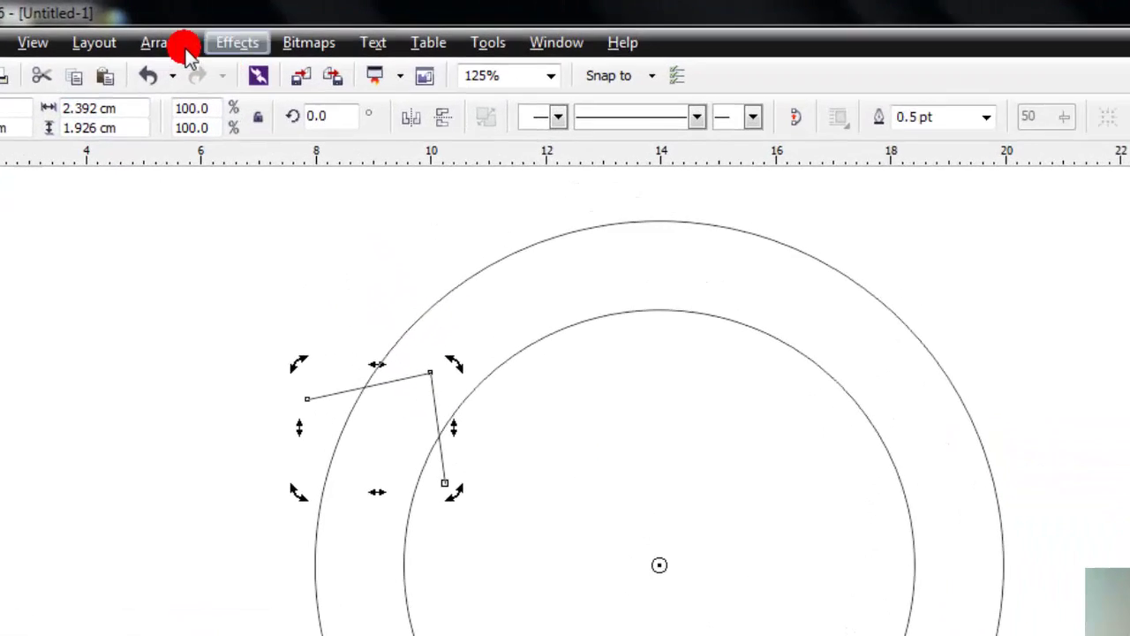
# - Create six copies of the angled line around the circles' common center, rotating each successive copy by 50°
pyautogui.click(183, 46)
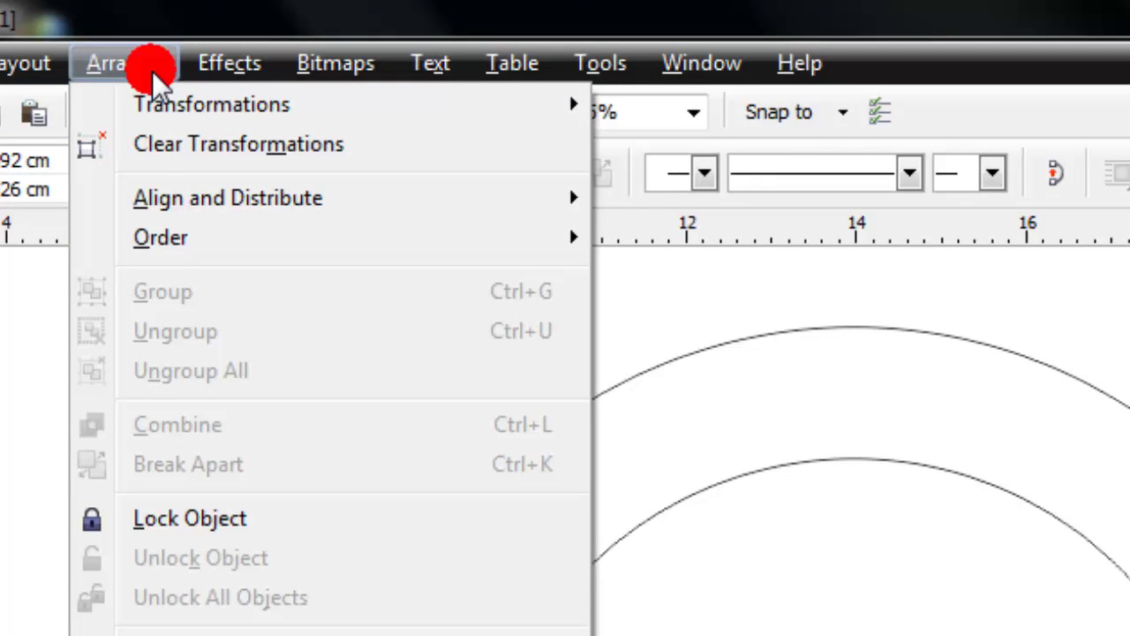
pyautogui.moveTo(171, 106)
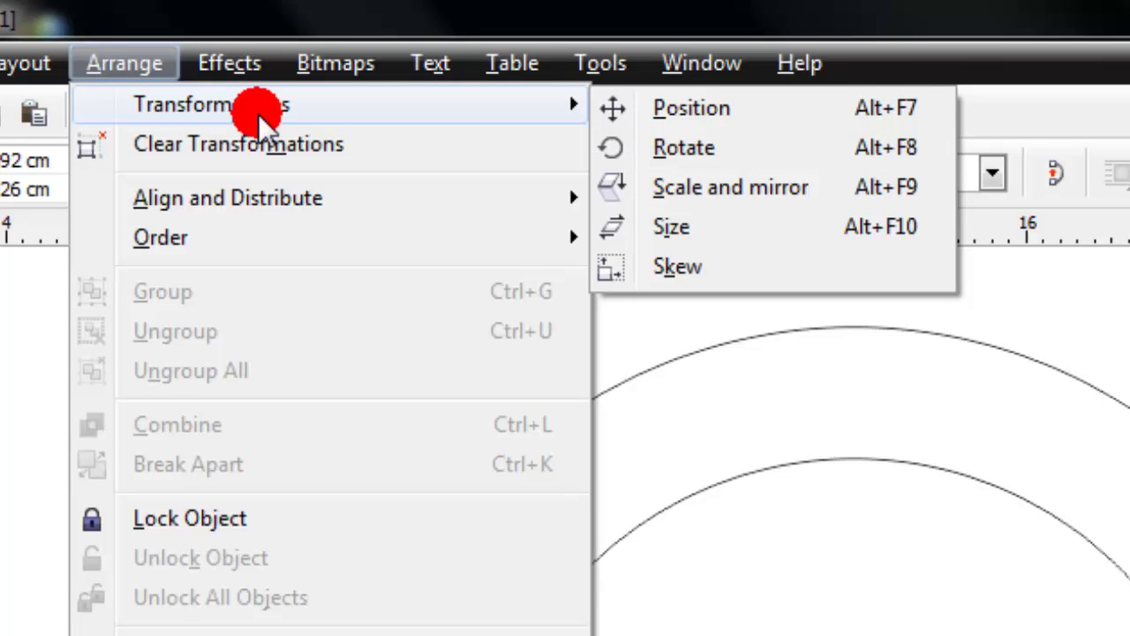
pyautogui.click(662, 150)
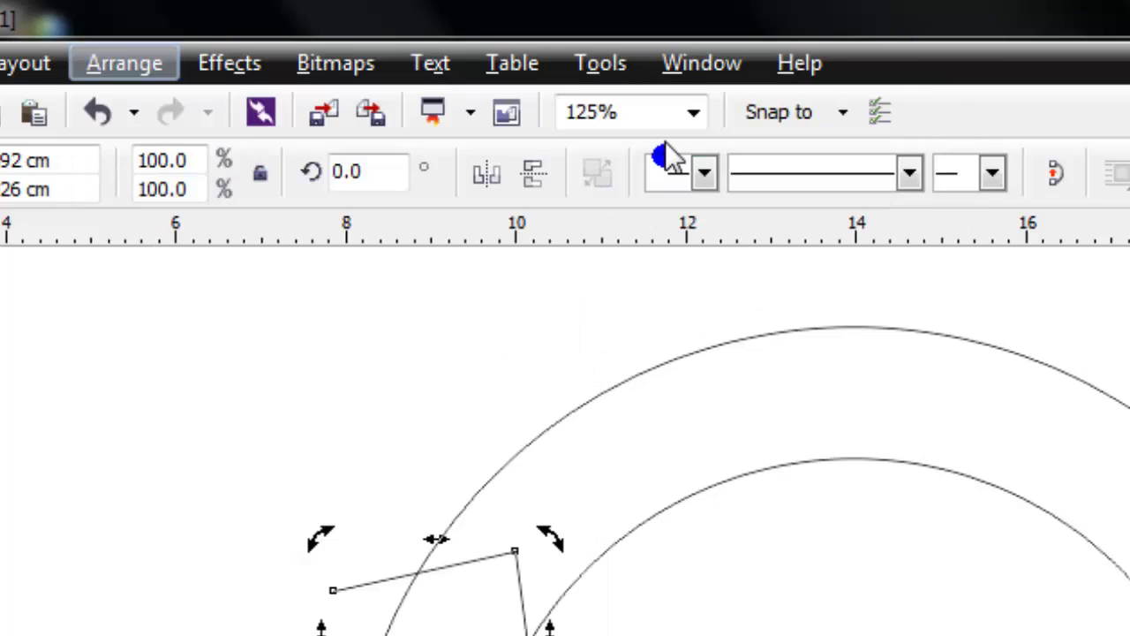
pyautogui.click(890, 167)
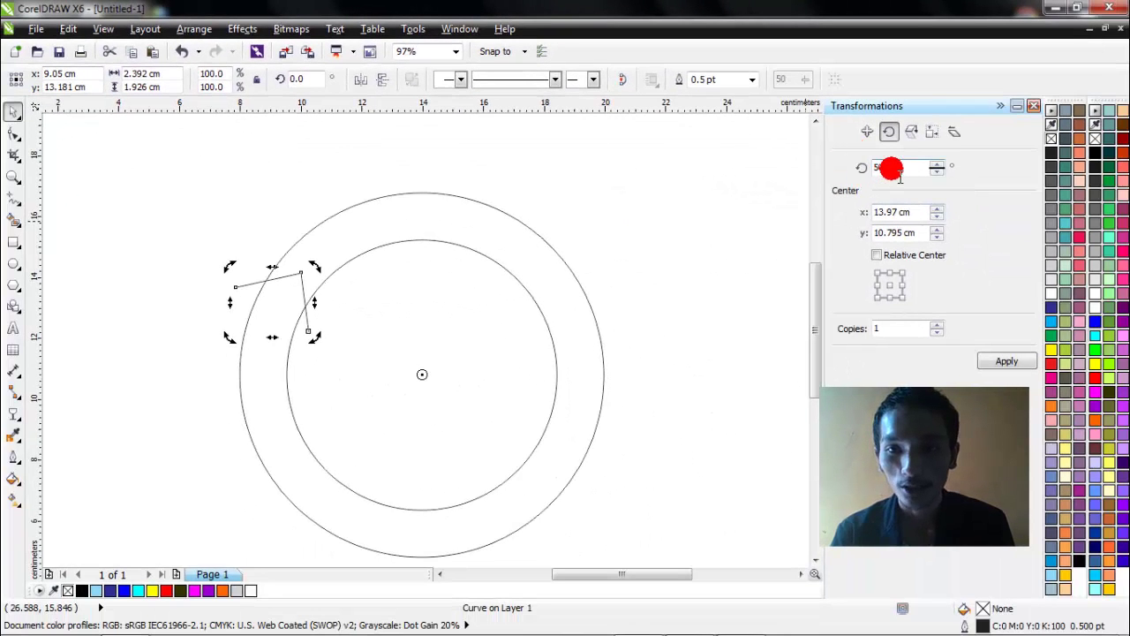
pyautogui.moveTo(865, 176); pyautogui.dragTo(767, 213)
pyautogui.press('BackSpace')
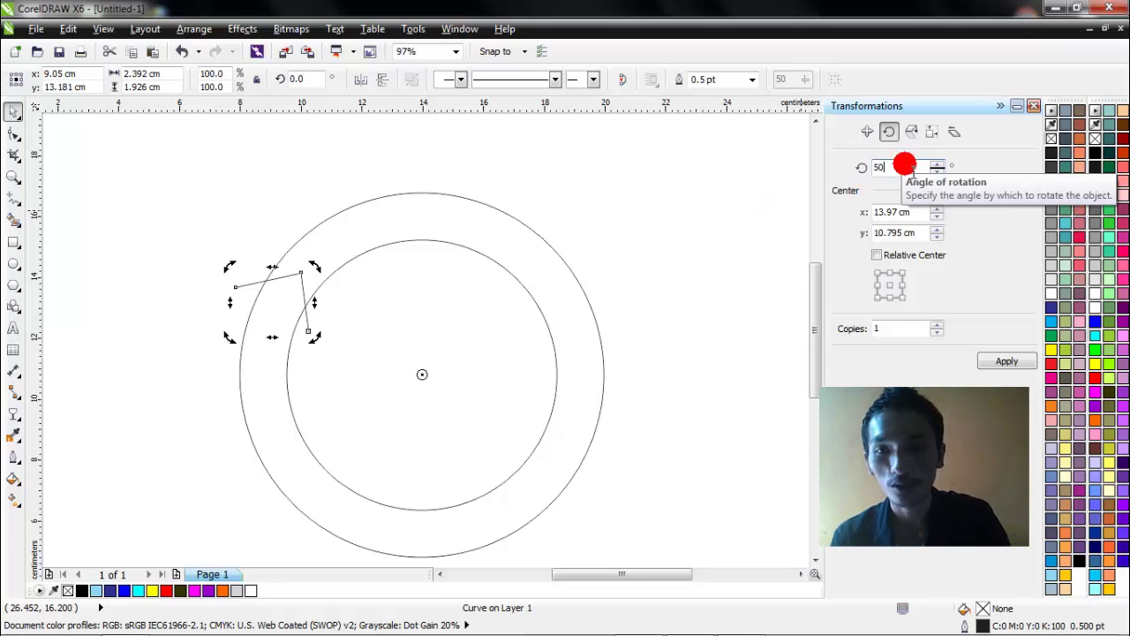
pyautogui.click(1007, 362)
pyautogui.click(1006, 362)
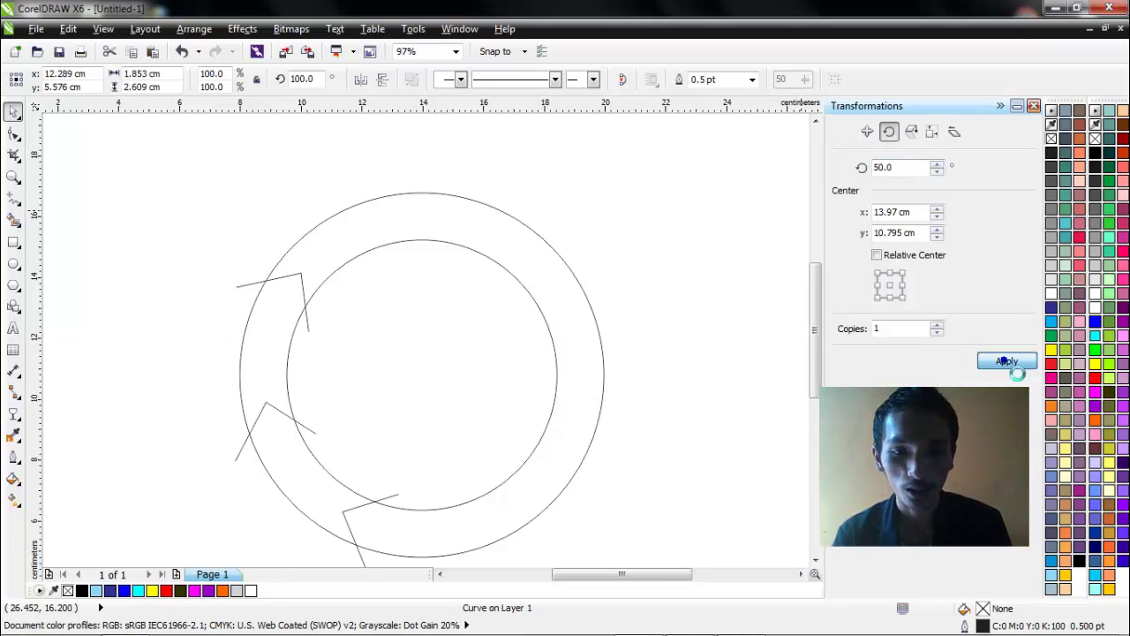
pyautogui.click(1006, 362)
pyautogui.click(1006, 362)
pyautogui.click(1006, 362)
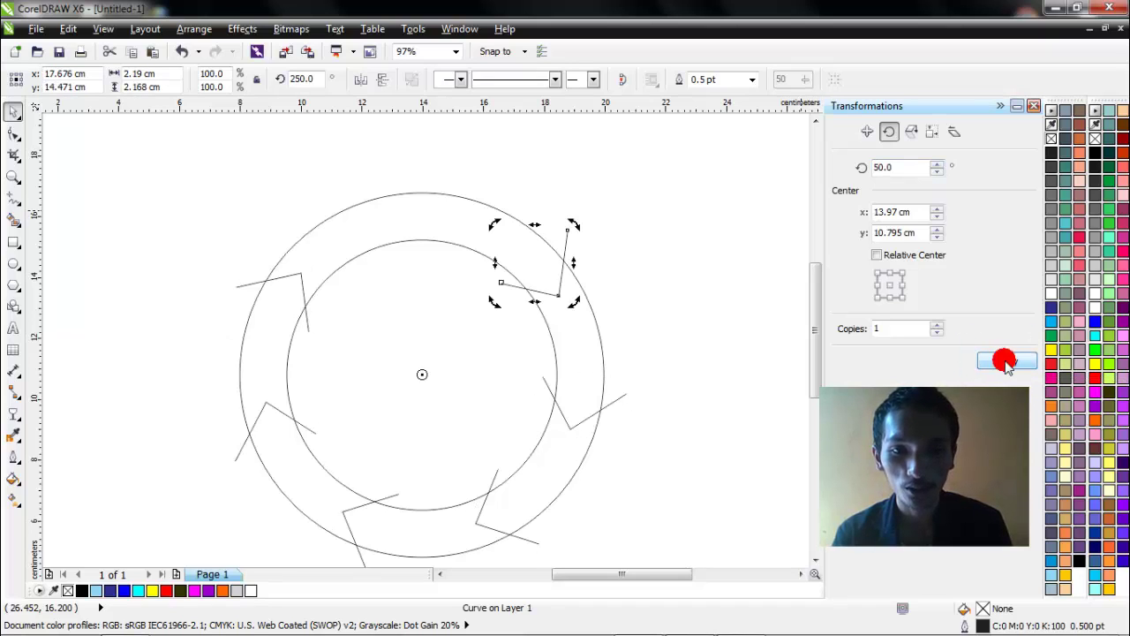
pyautogui.click(1007, 362)
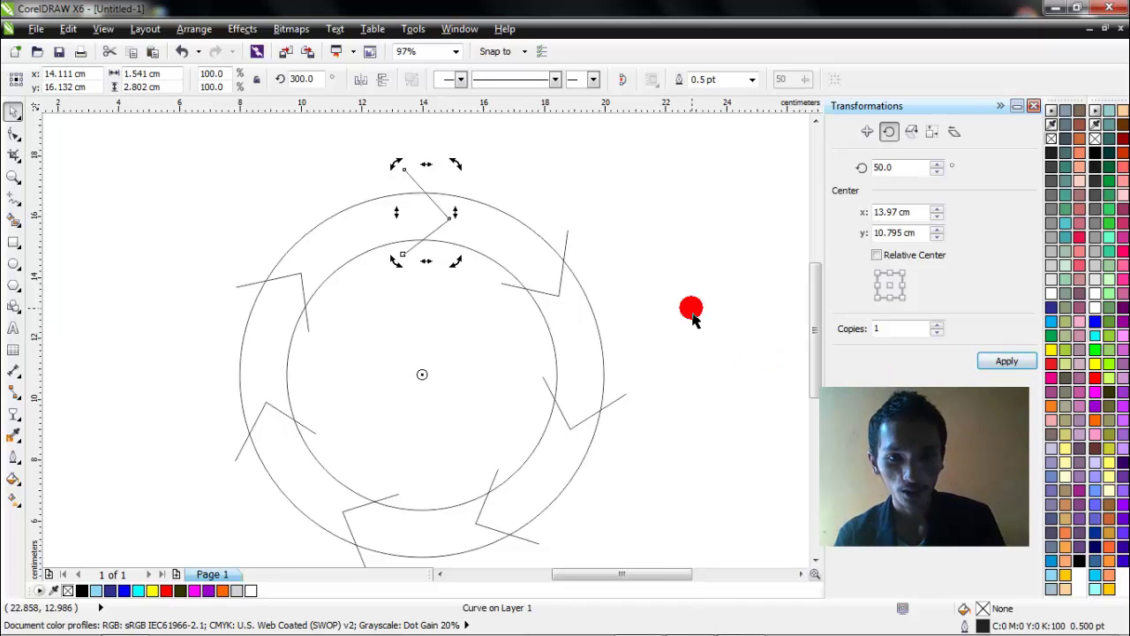
pyautogui.click(693, 317)
pyautogui.scroll(-3, 580, 323)
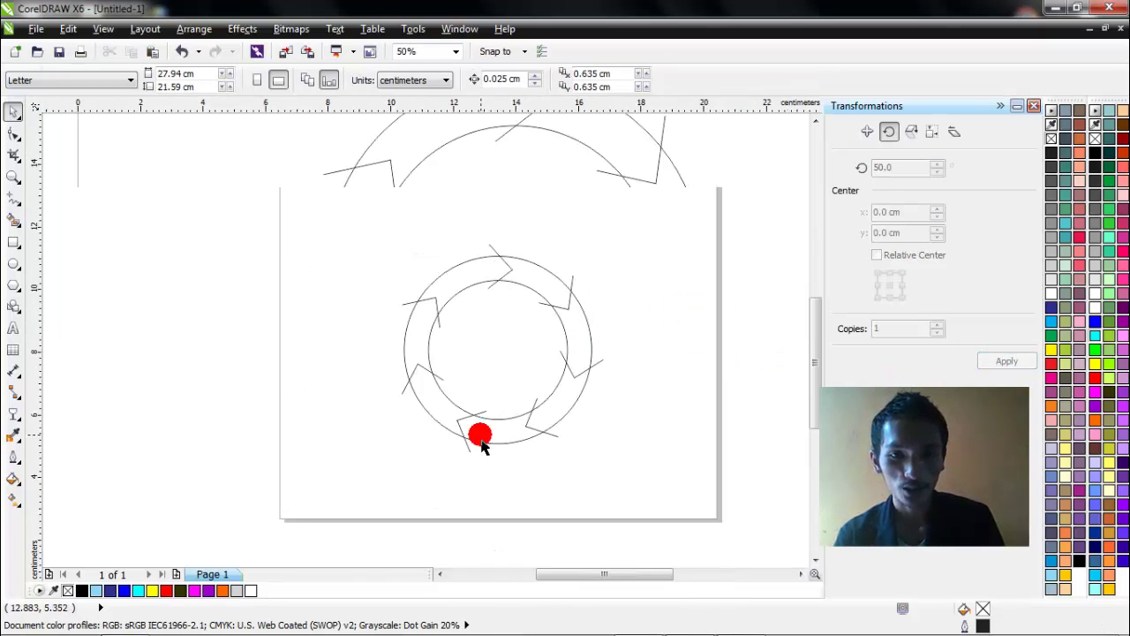
pyautogui.scroll(2, 480, 398)
pyautogui.scroll(-2, 479, 385)
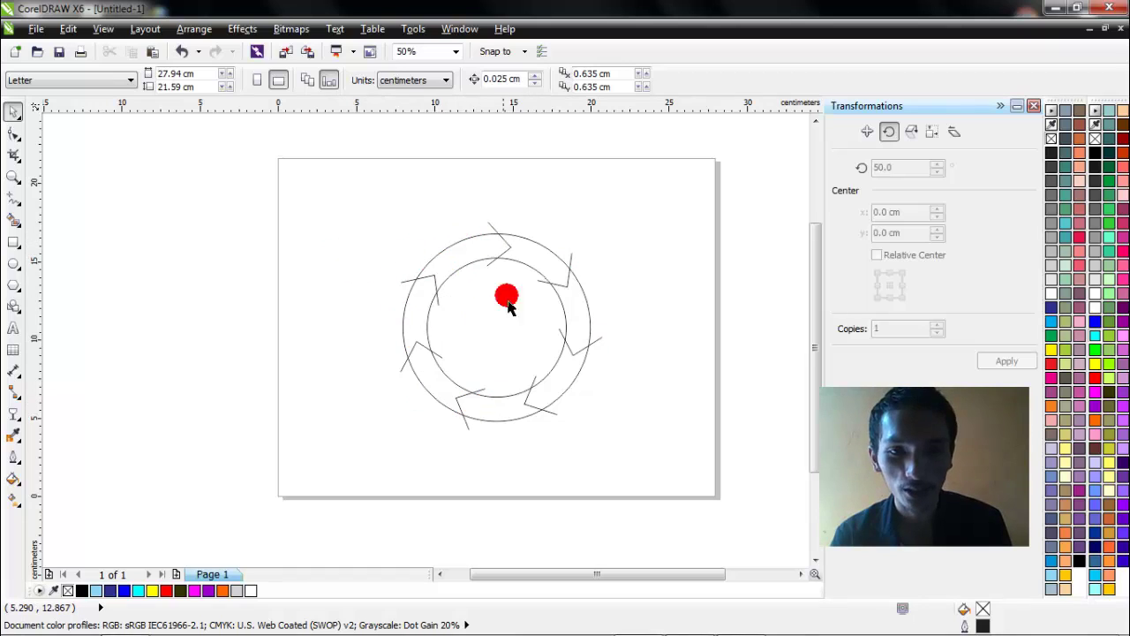
# - Fill all seven arrow-shaped segments of the ring with black and a 0.5 pt light blue outline using Smart Fill
pyautogui.click(13, 218)
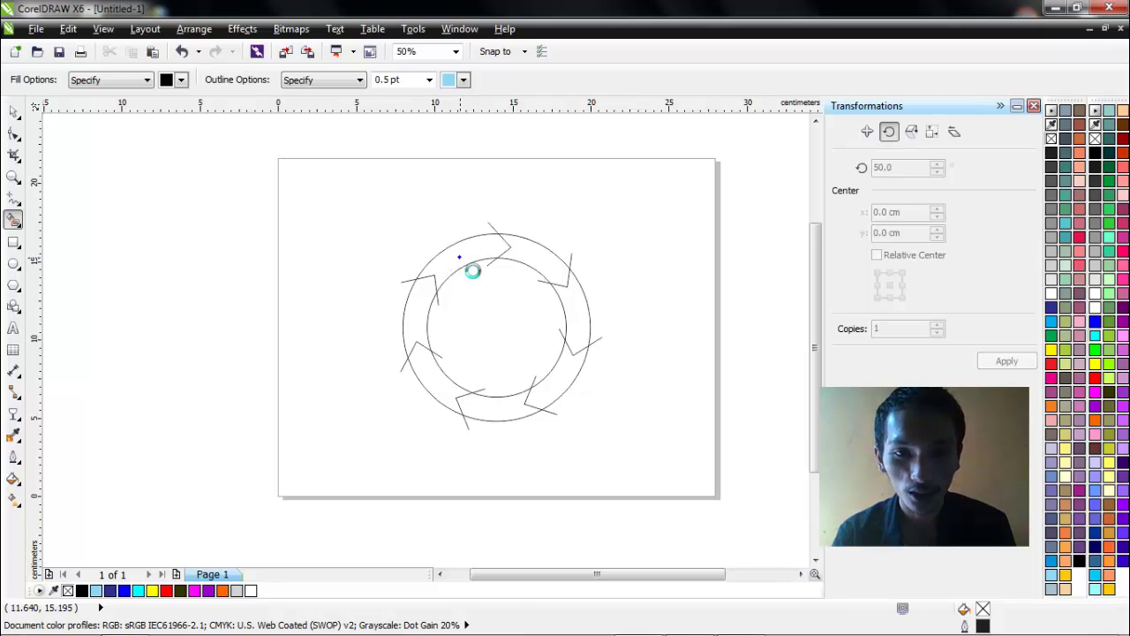
pyautogui.click(474, 270)
pyautogui.click(526, 265)
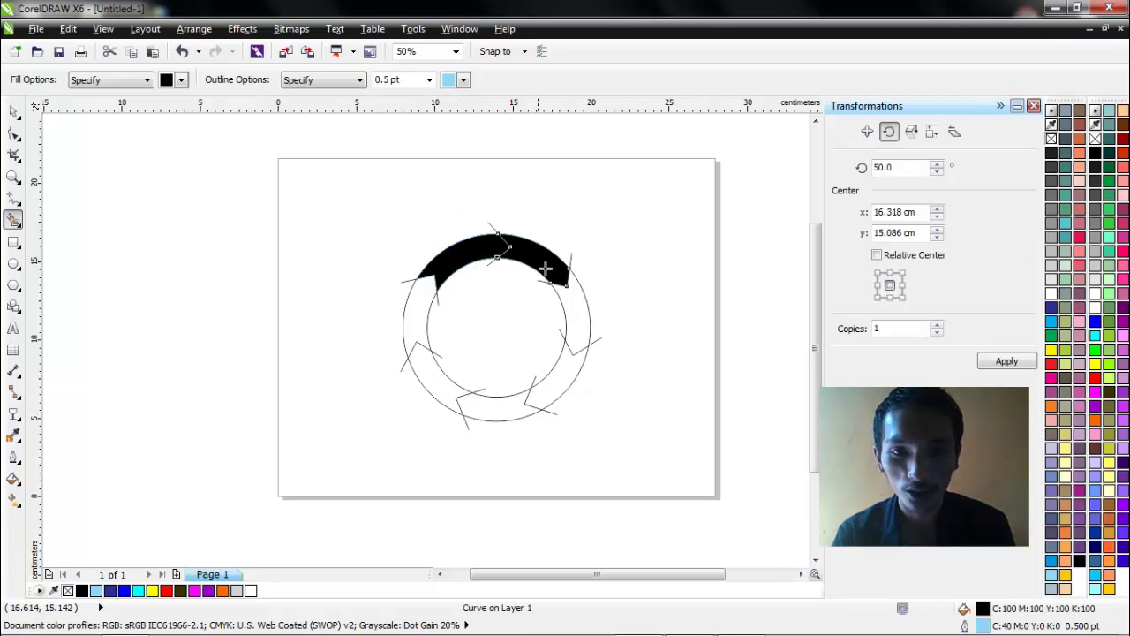
pyautogui.click(583, 331)
pyautogui.click(549, 400)
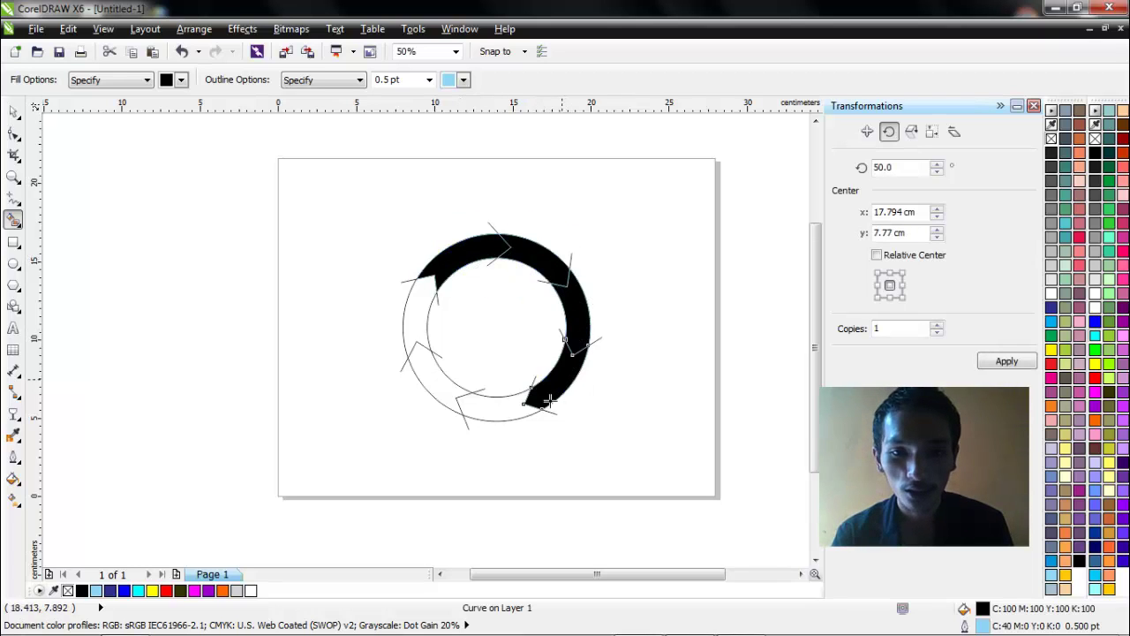
pyautogui.click(474, 413)
pyautogui.click(435, 390)
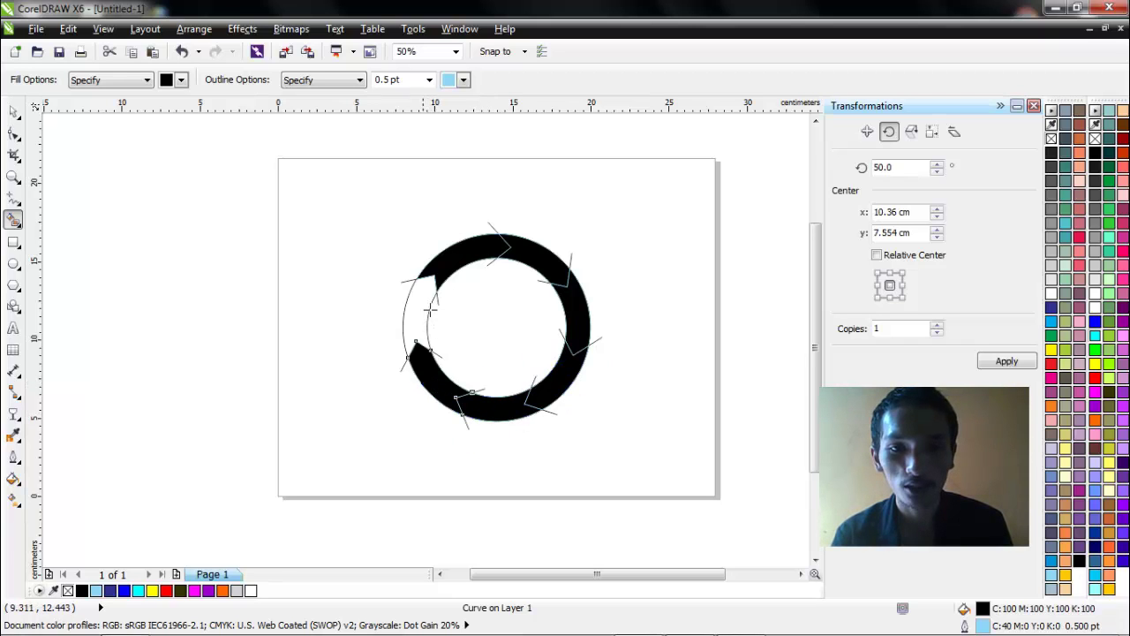
pyautogui.click(415, 315)
# - Check with the Pick tool that the filled ring segments can be selected as separate objects
pyautogui.click(15, 125)
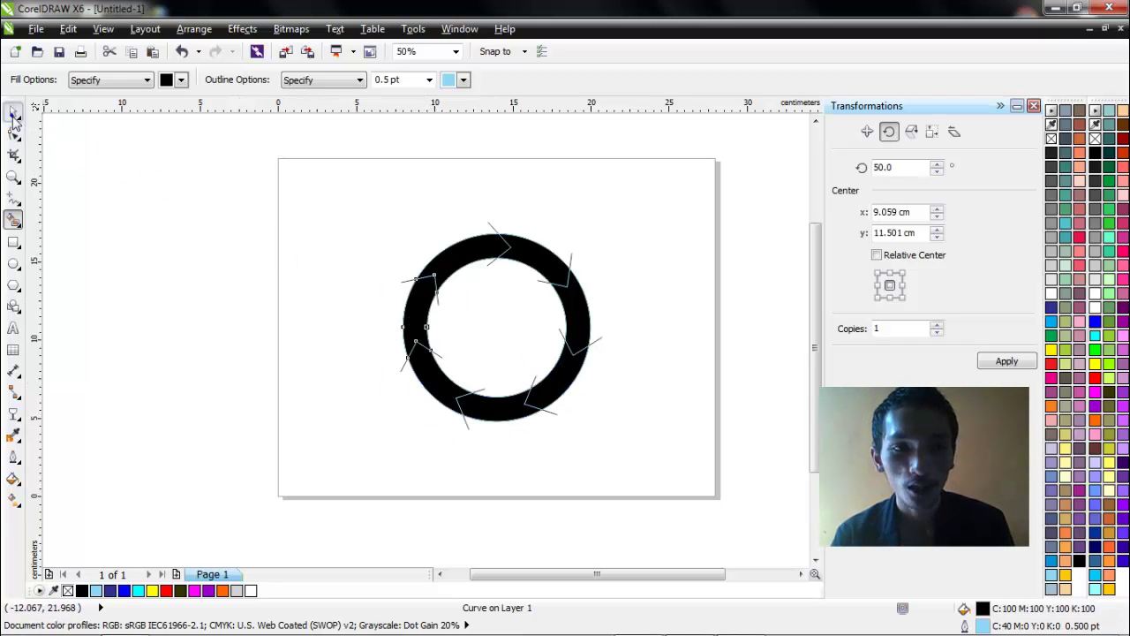
pyautogui.click(188, 250)
pyautogui.click(475, 251)
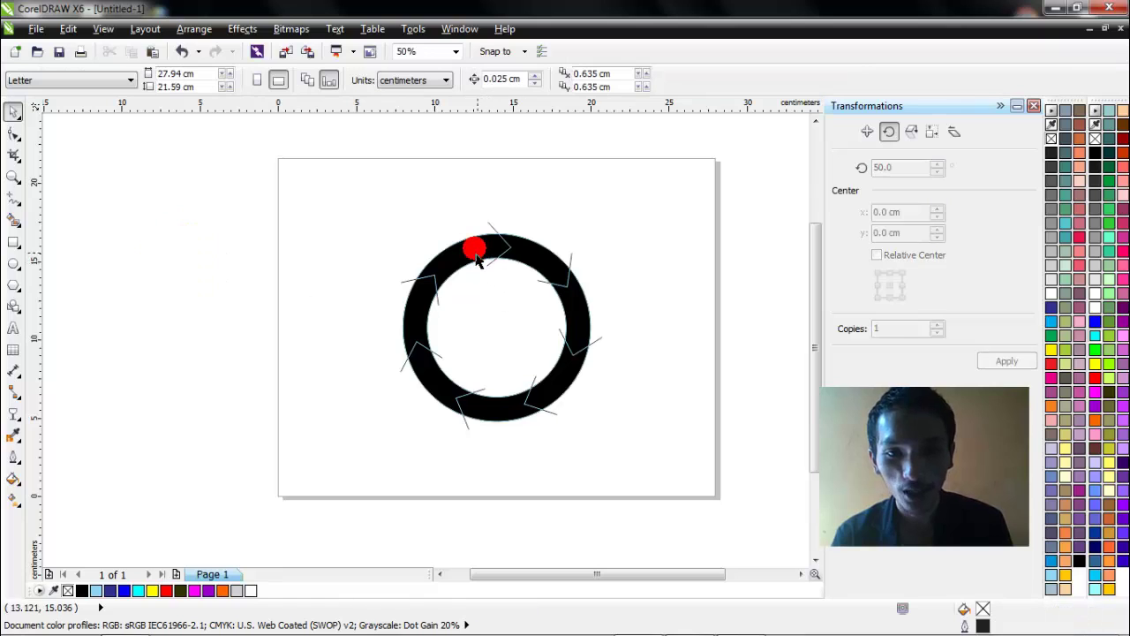
pyautogui.click(525, 263)
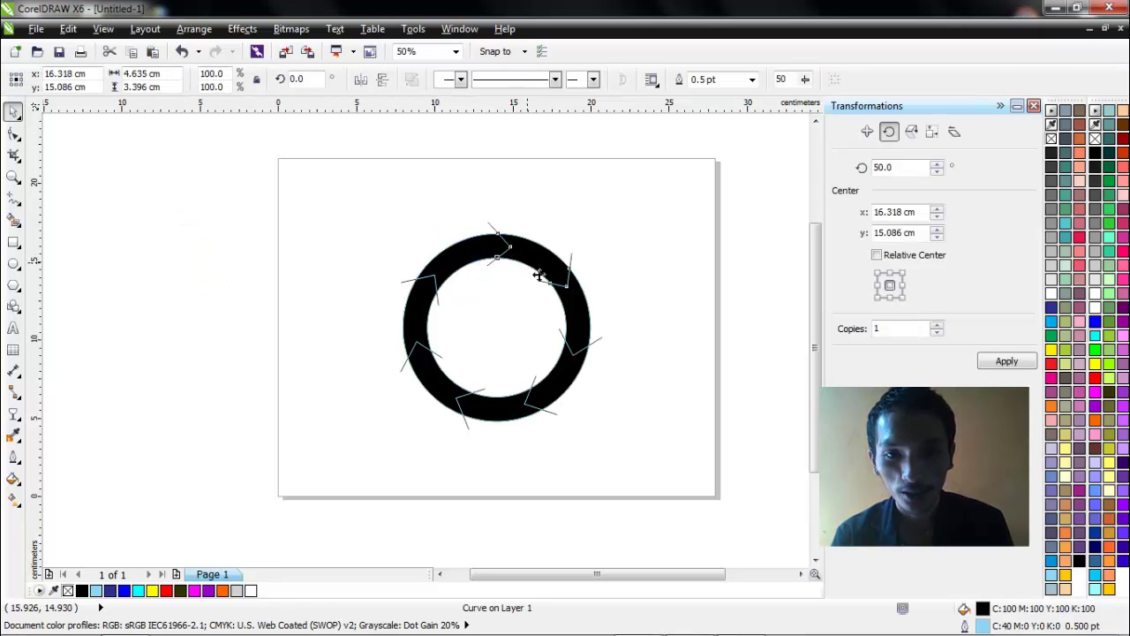
pyautogui.click(578, 329)
pyautogui.click(549, 399)
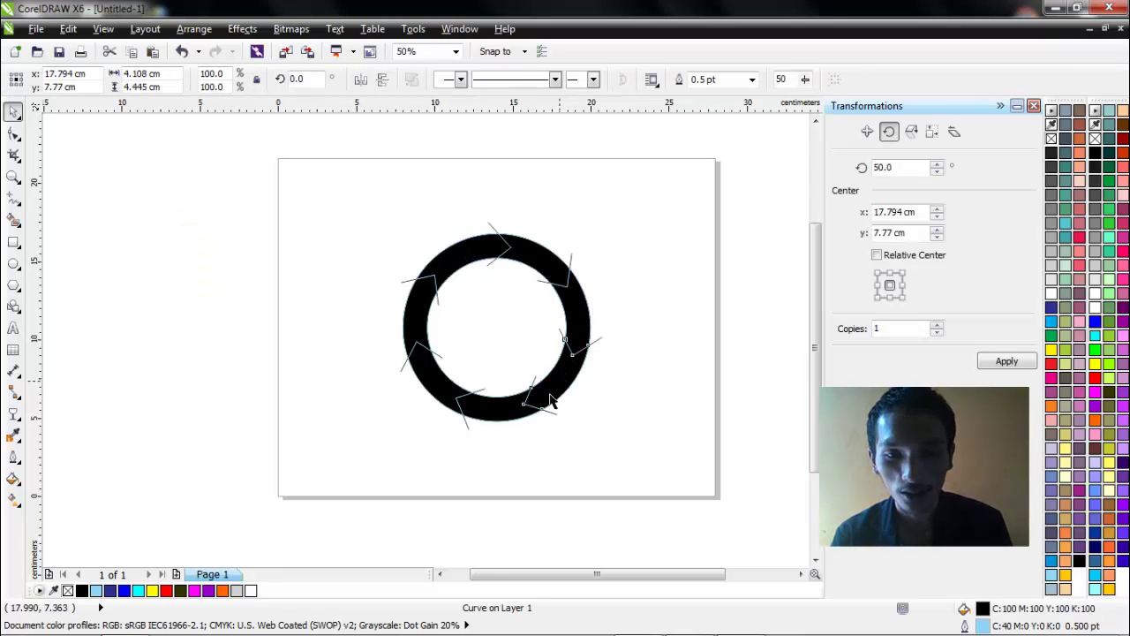
pyautogui.click(502, 424)
pyautogui.click(350, 356)
# - Recolor the ring's upper-left segment blue (#0000FF) and the adjacent upper-right segment cyan (#00FFFF)
pyautogui.click(465, 250)
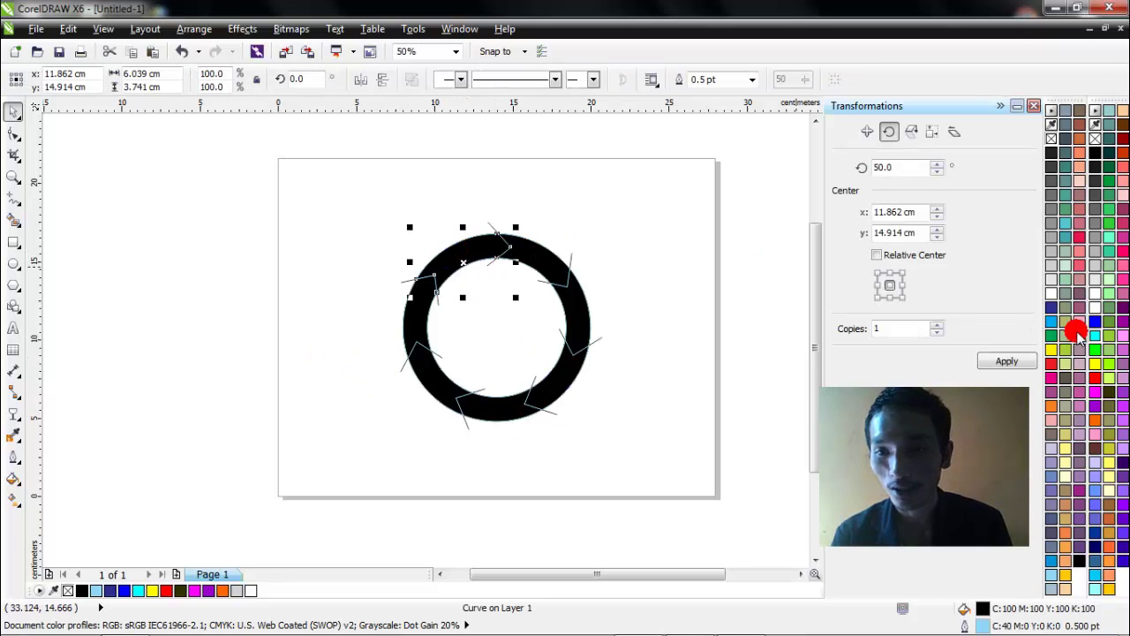
pyautogui.click(1051, 308)
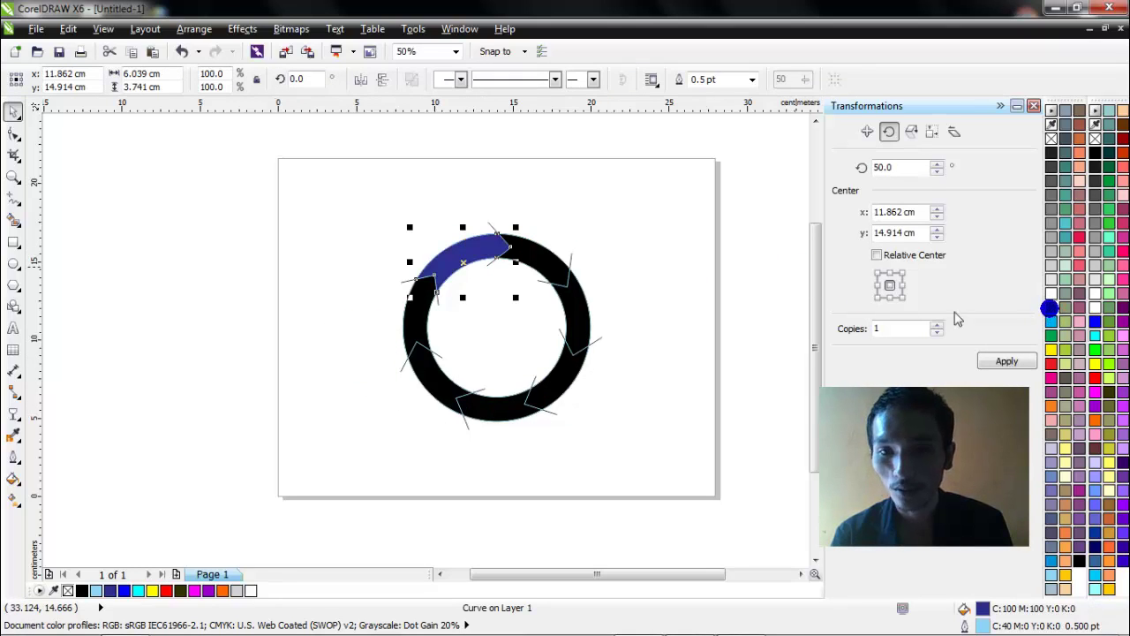
pyautogui.click(1095, 320)
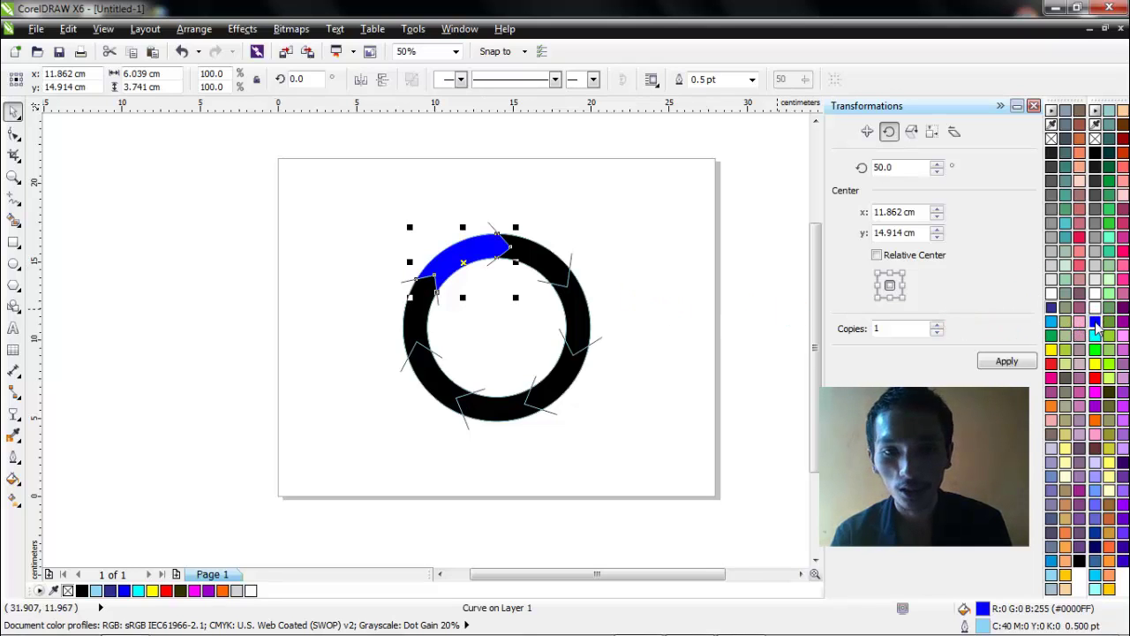
pyautogui.click(558, 276)
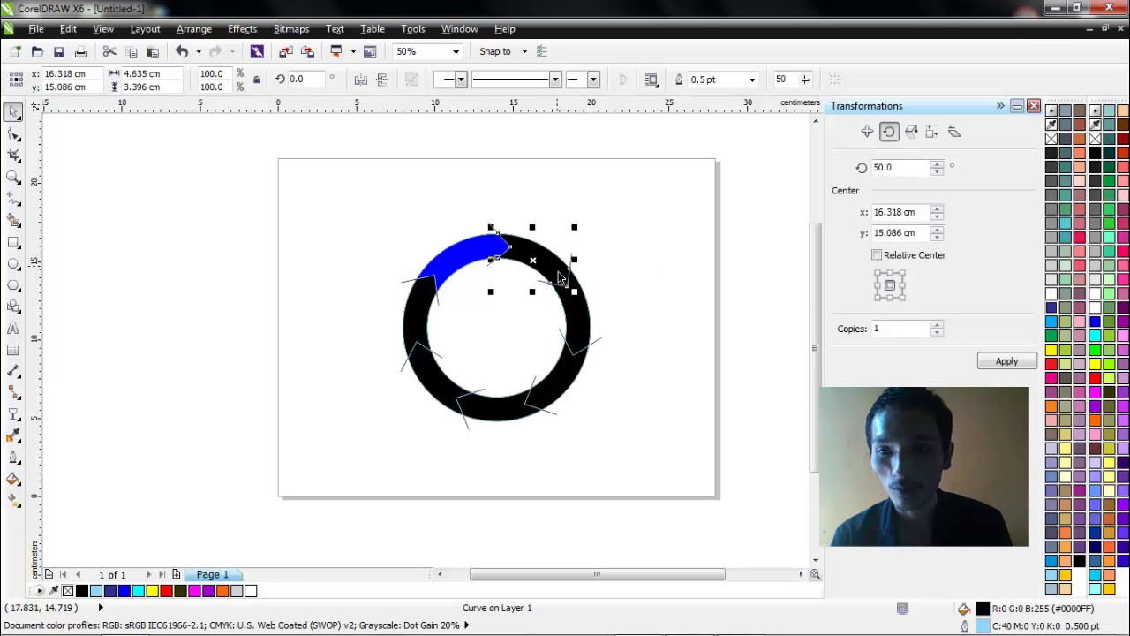
pyautogui.click(1094, 339)
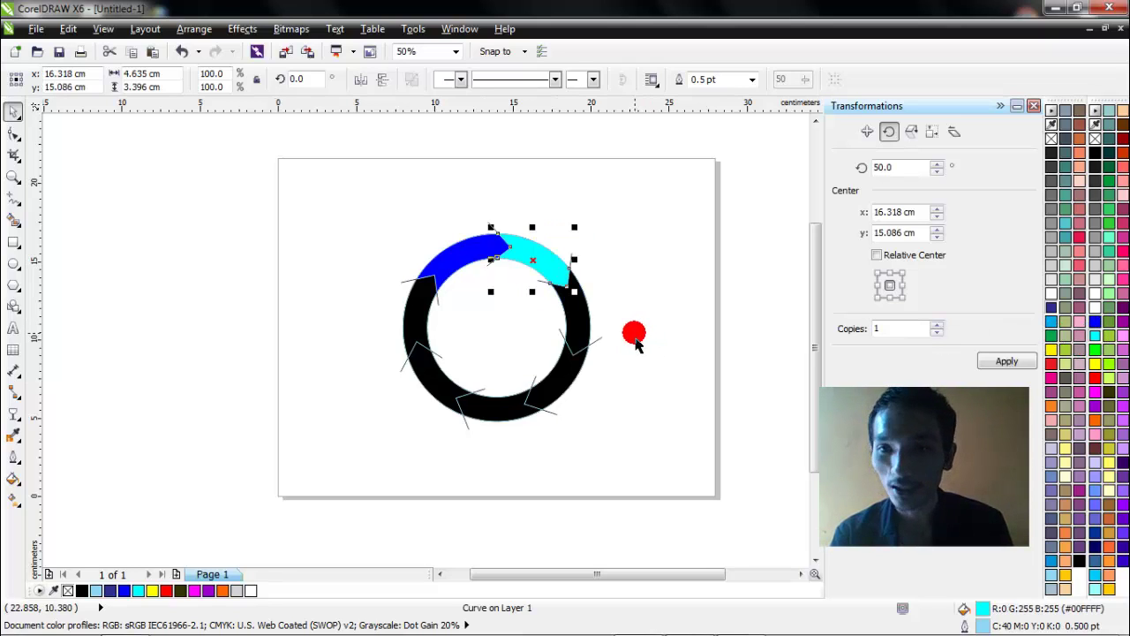
# - Recolor the ring's right segment green (#00FF00) and the lower-right segment yellow (#FFFF00)
pyautogui.click(579, 317)
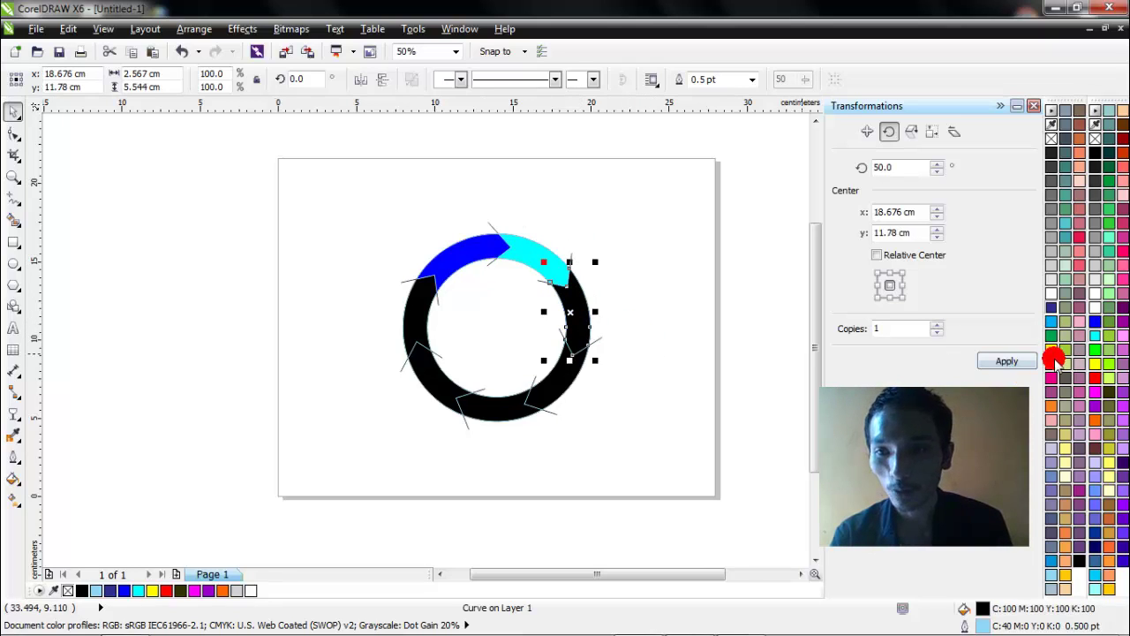
pyautogui.click(1095, 351)
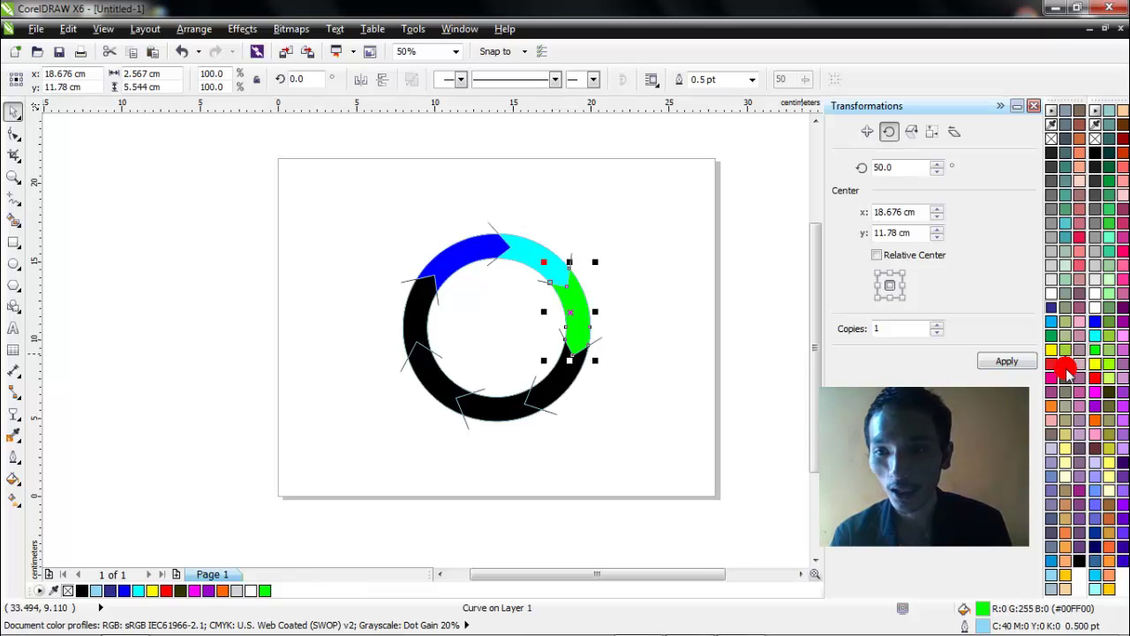
pyautogui.click(569, 380)
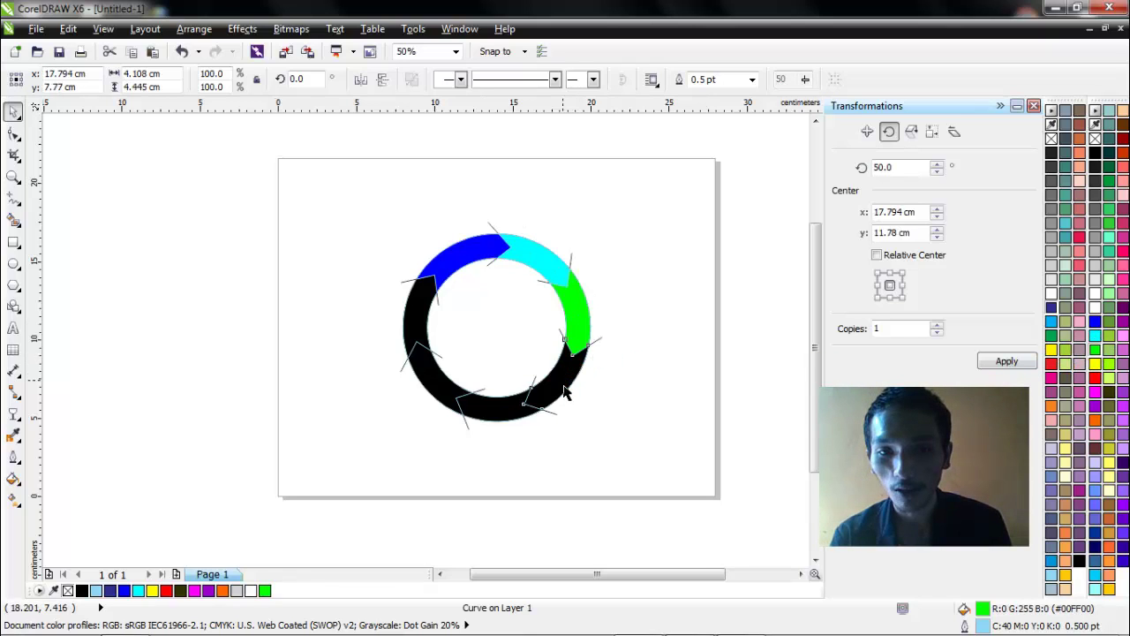
pyautogui.click(1103, 365)
# - Recolor the ring's bottom segment red (#FF0000) and the lower-left segment magenta (#FF00FF)
pyautogui.click(504, 410)
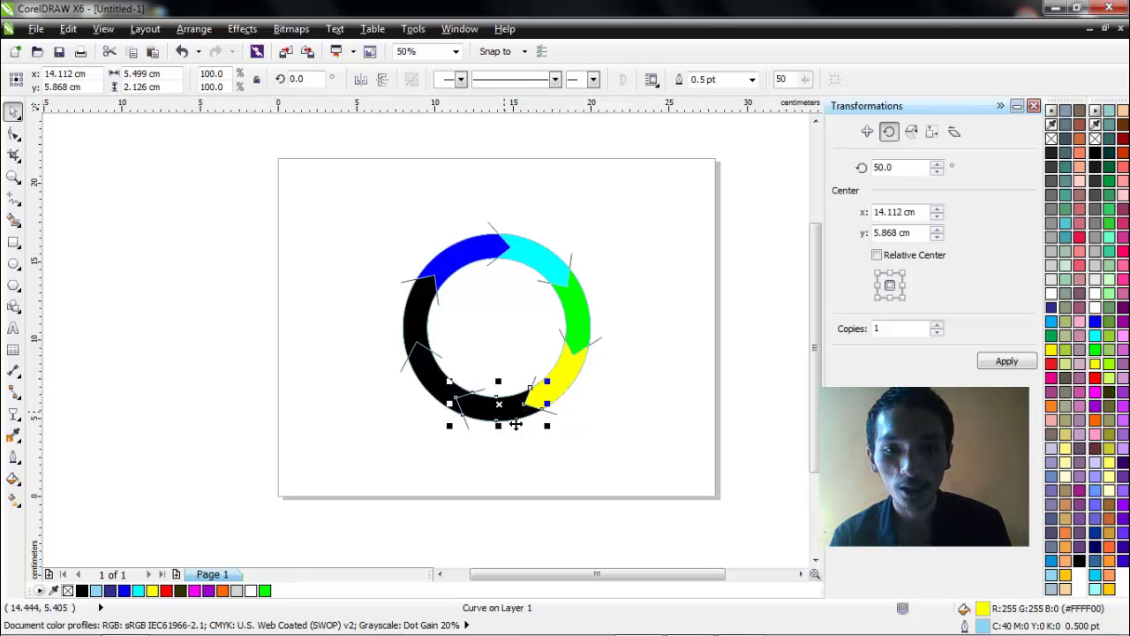
pyautogui.click(1096, 379)
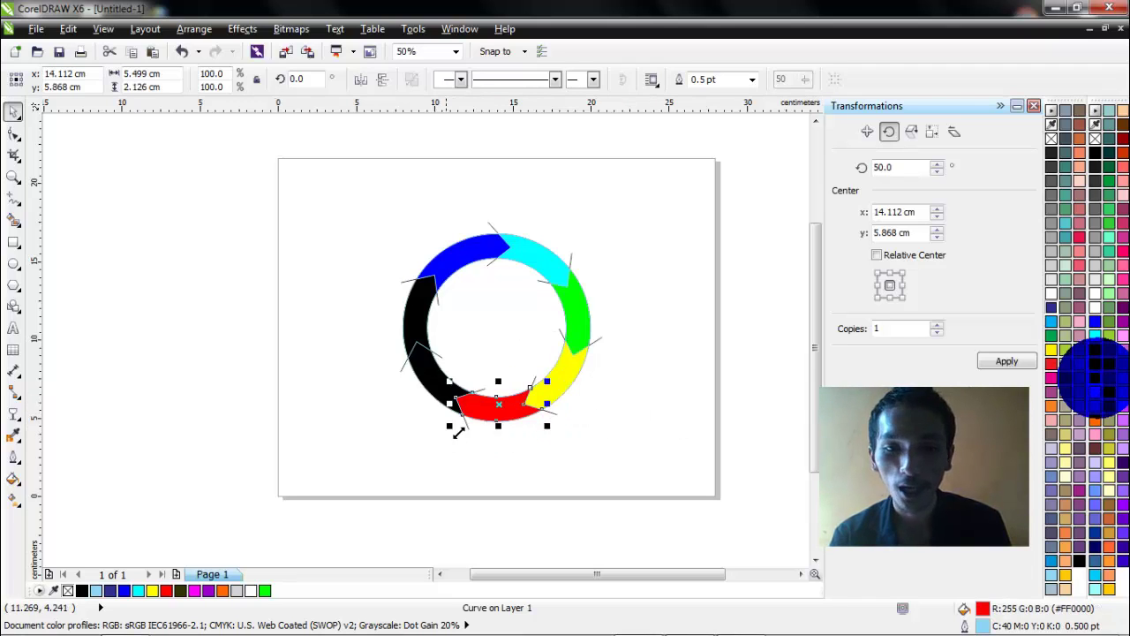
pyautogui.click(432, 383)
pyautogui.click(1077, 394)
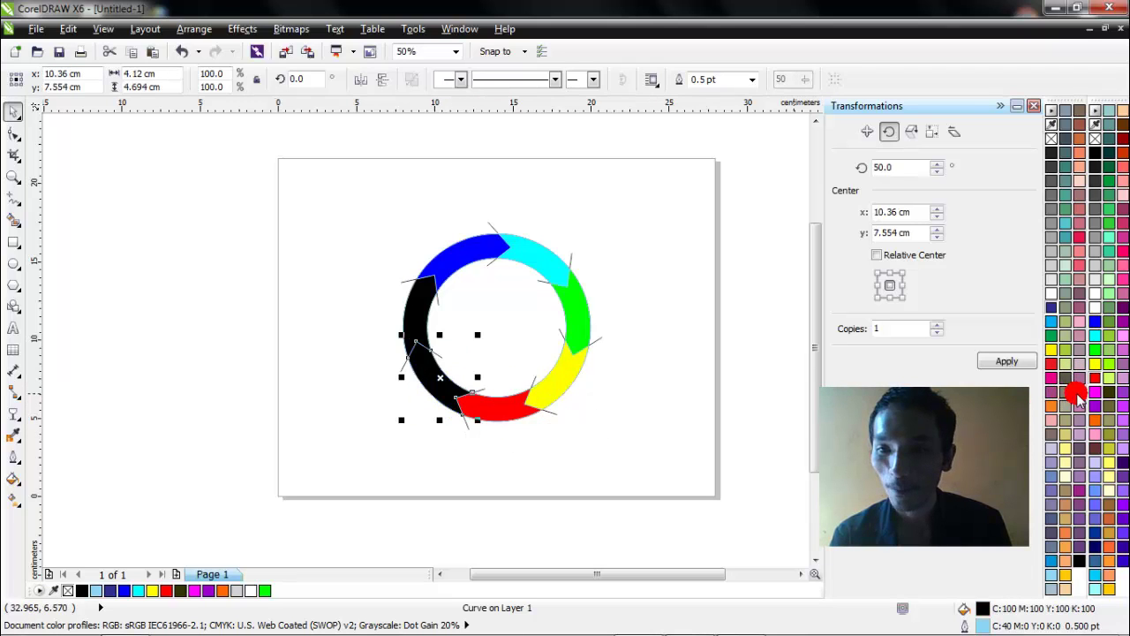
# - Recolor the last black segment on the ring's left side purple and clear the selection
pyautogui.click(409, 324)
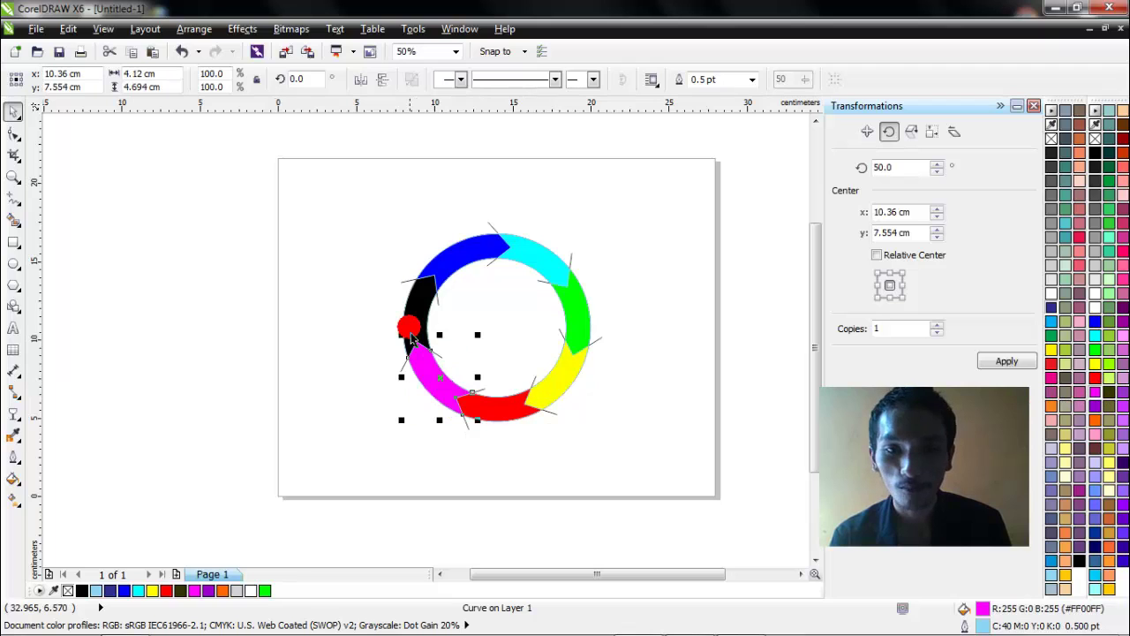
pyautogui.click(1095, 406)
pyautogui.click(660, 404)
pyautogui.click(485, 431)
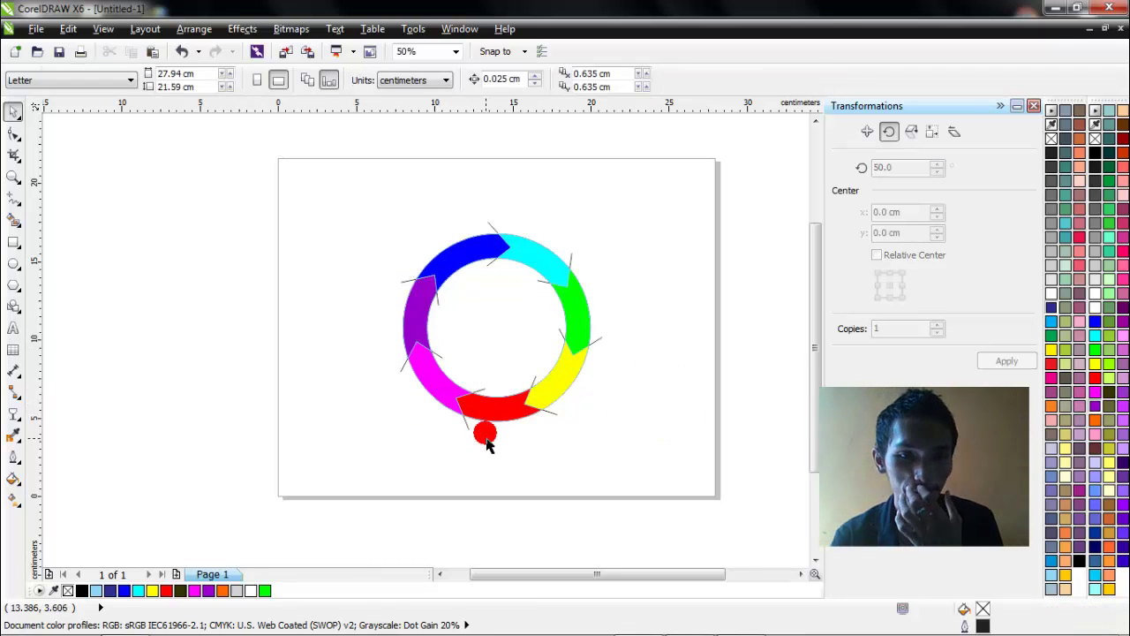
pyautogui.scroll(1, 486, 436)
pyautogui.scroll(-1, 492, 430)
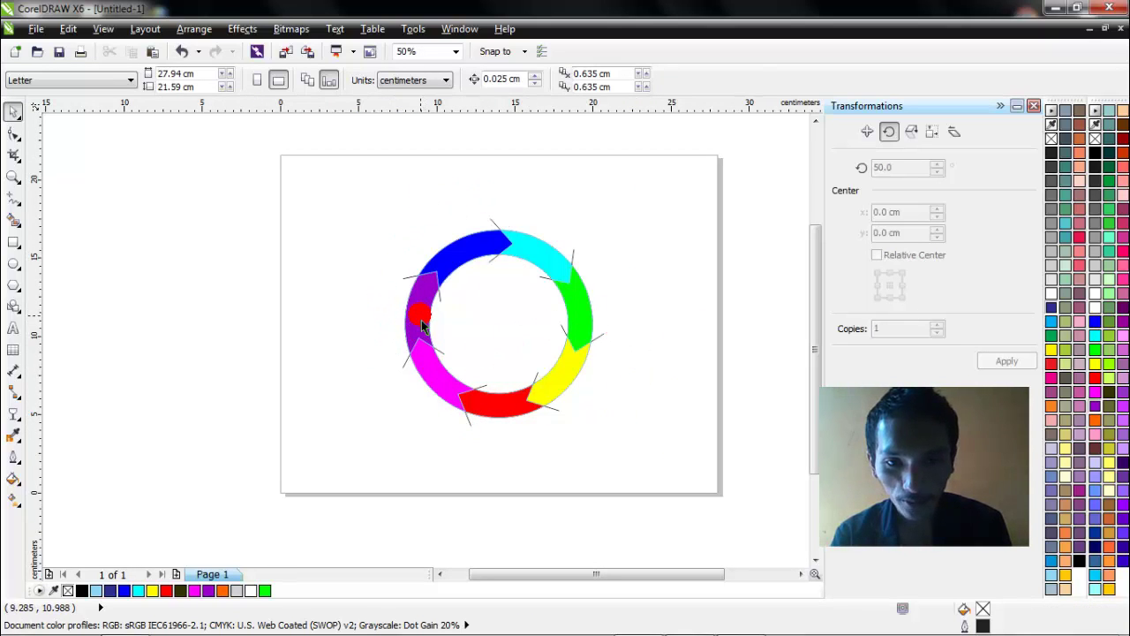
# - Change the fill of the ring's magenta lower-left segment to orange (#FF6600) and clear the selection
pyautogui.click(433, 369)
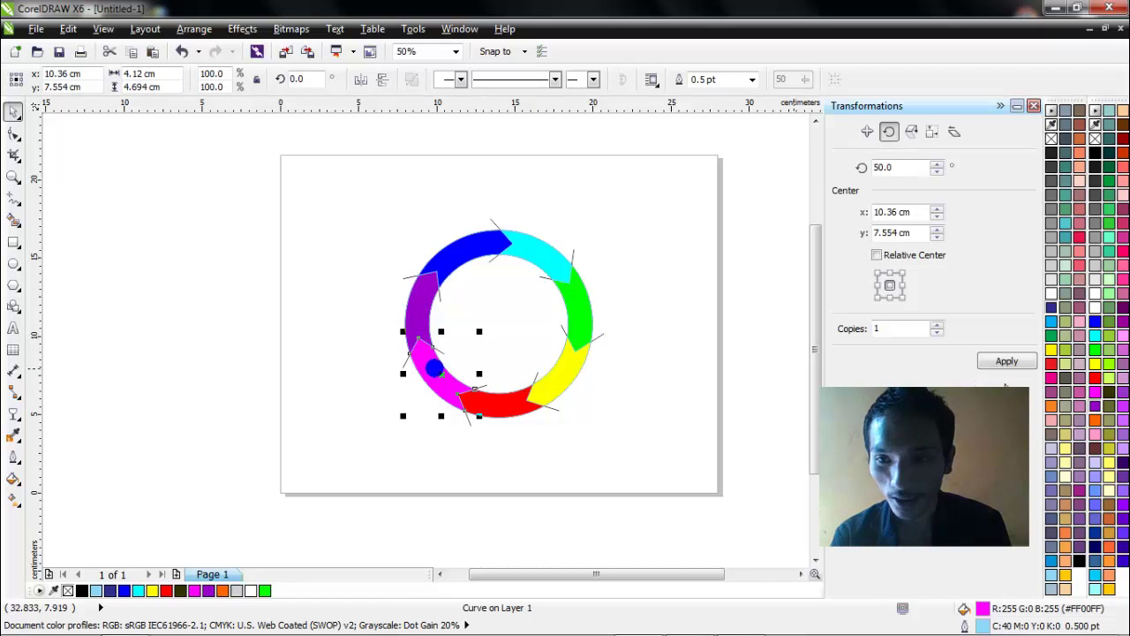
pyautogui.click(1094, 422)
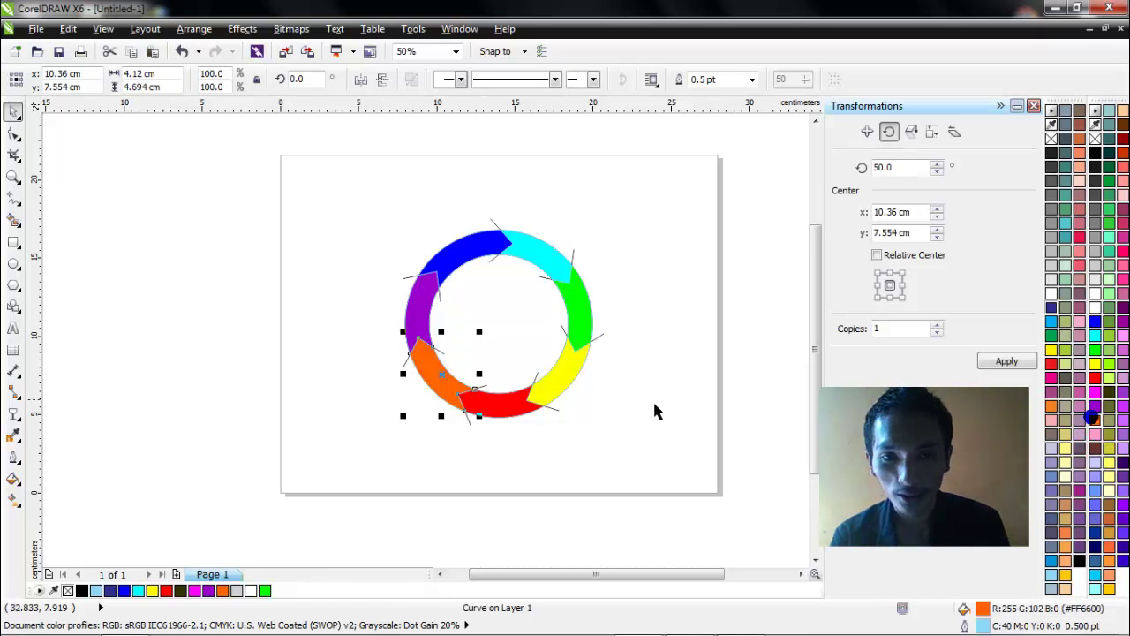
pyautogui.click(635, 399)
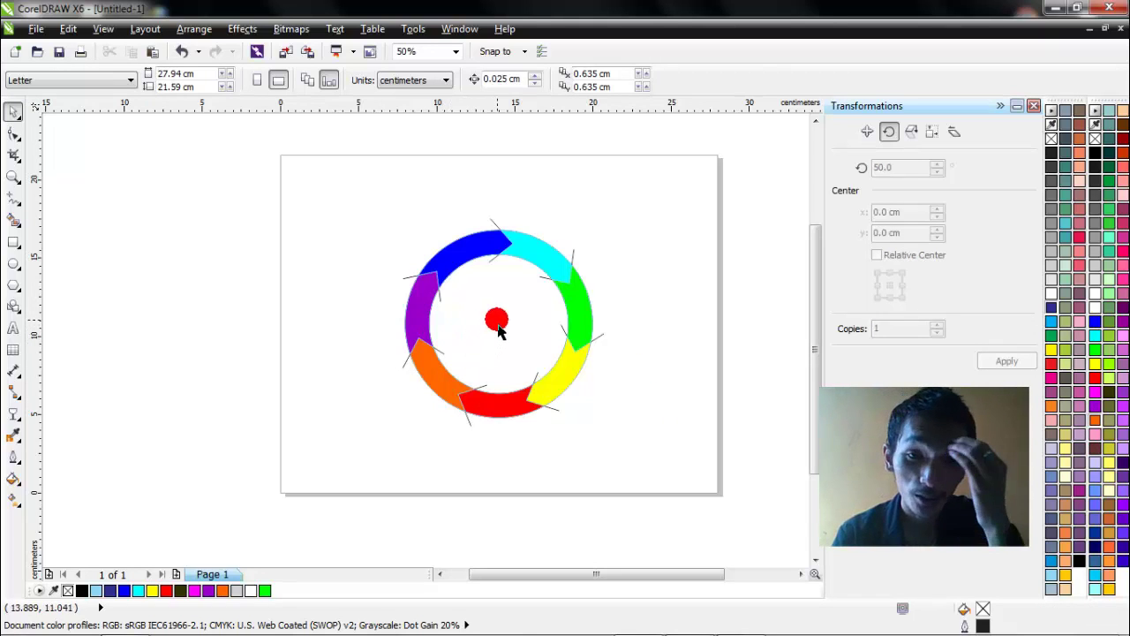
# - Delete the outer and inner construction circles from around the colored ring
pyautogui.moveTo(497, 324); pyautogui.dragTo(180, 333)
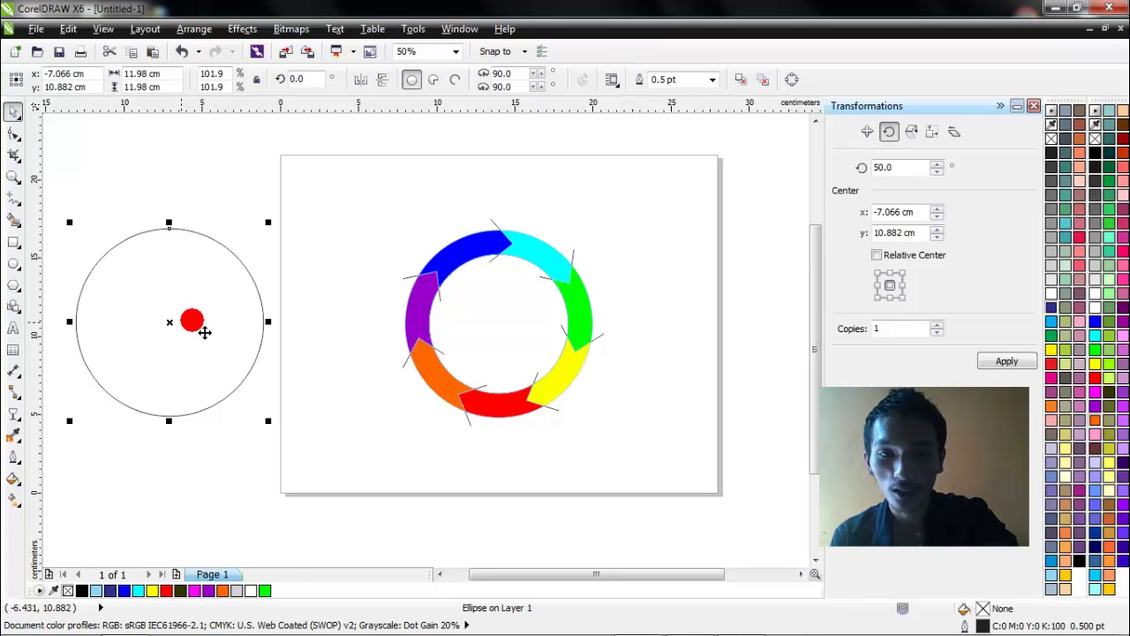
pyautogui.press('Delete')
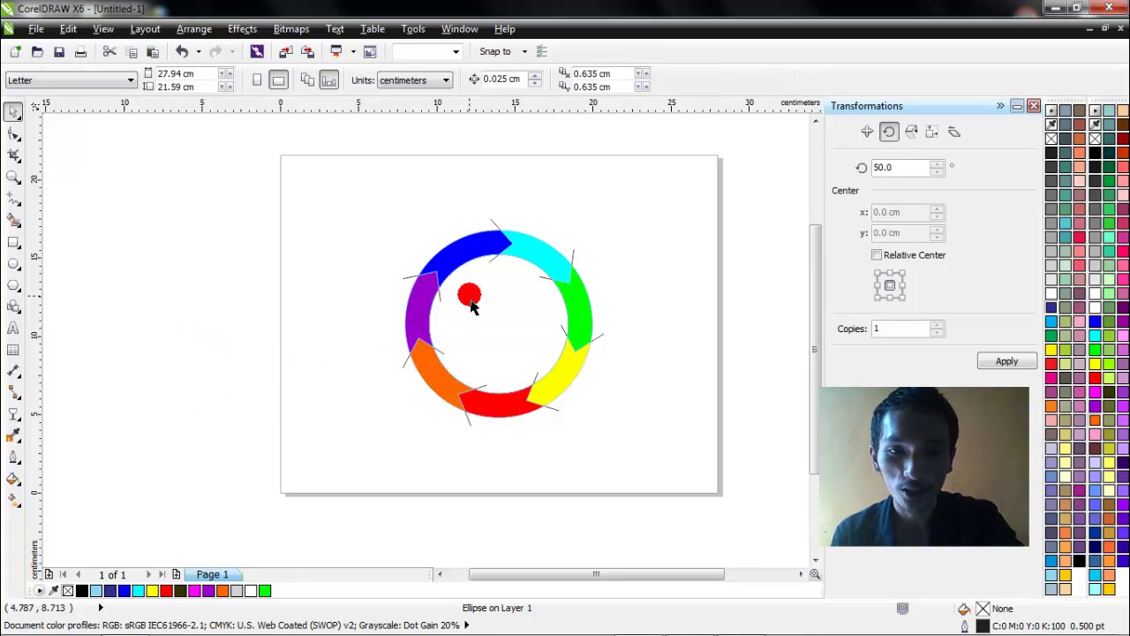
pyautogui.click(497, 304)
pyautogui.moveTo(510, 316); pyautogui.dragTo(244, 344)
pyautogui.press('Delete')
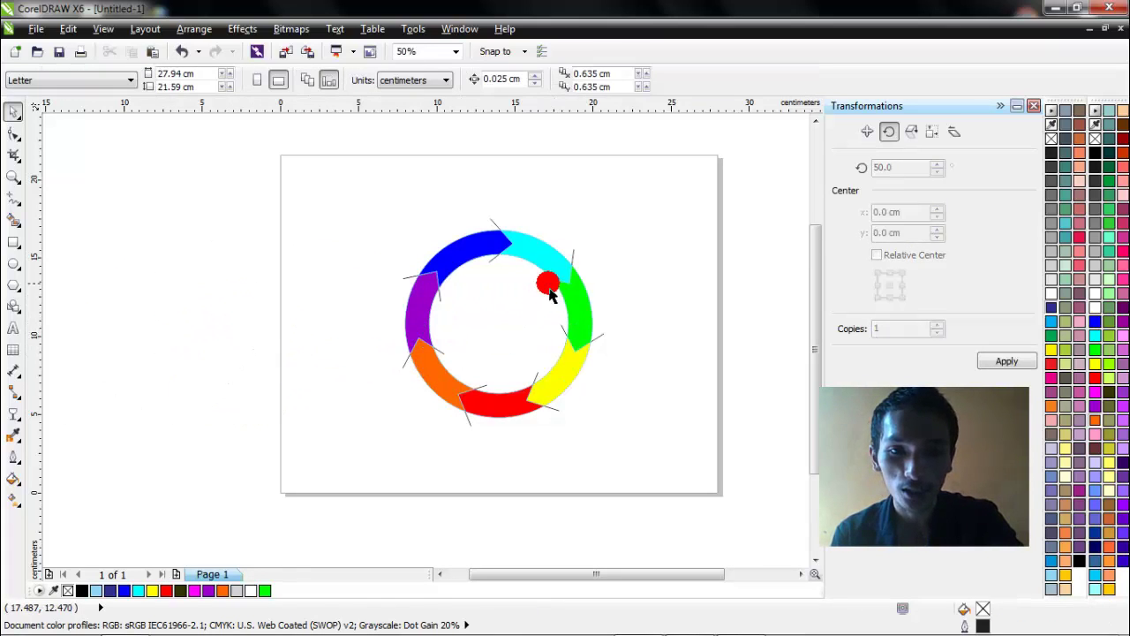
# - Delete the leftover angled lines along the ring's right side, bottom and lower left
pyautogui.click(573, 252)
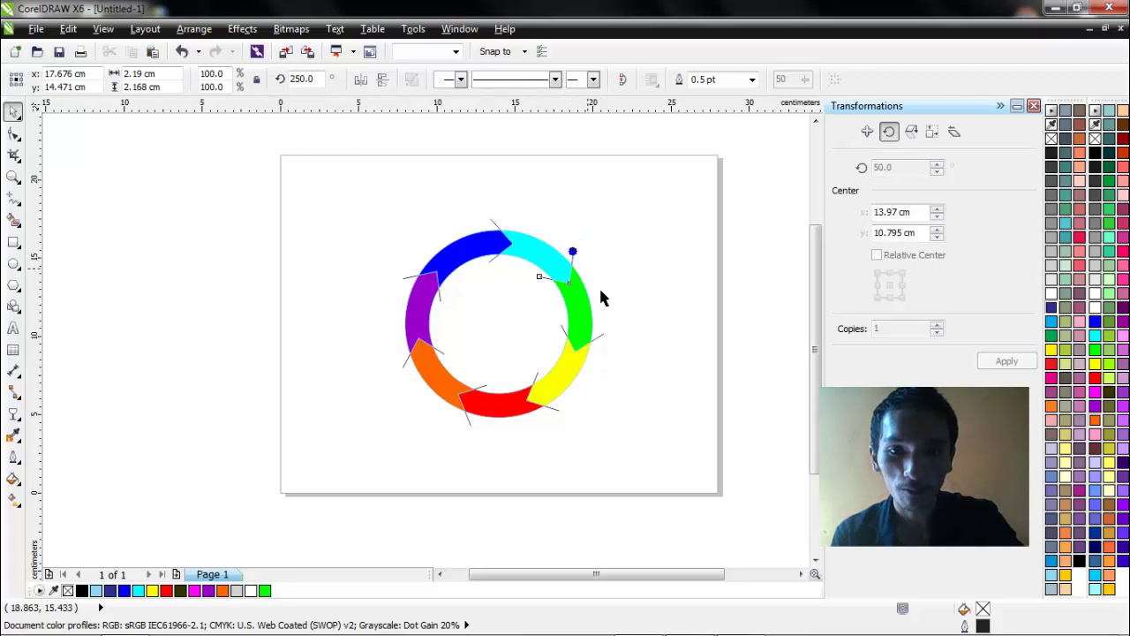
pyautogui.press('Delete')
pyautogui.click(601, 335)
pyautogui.press('Delete')
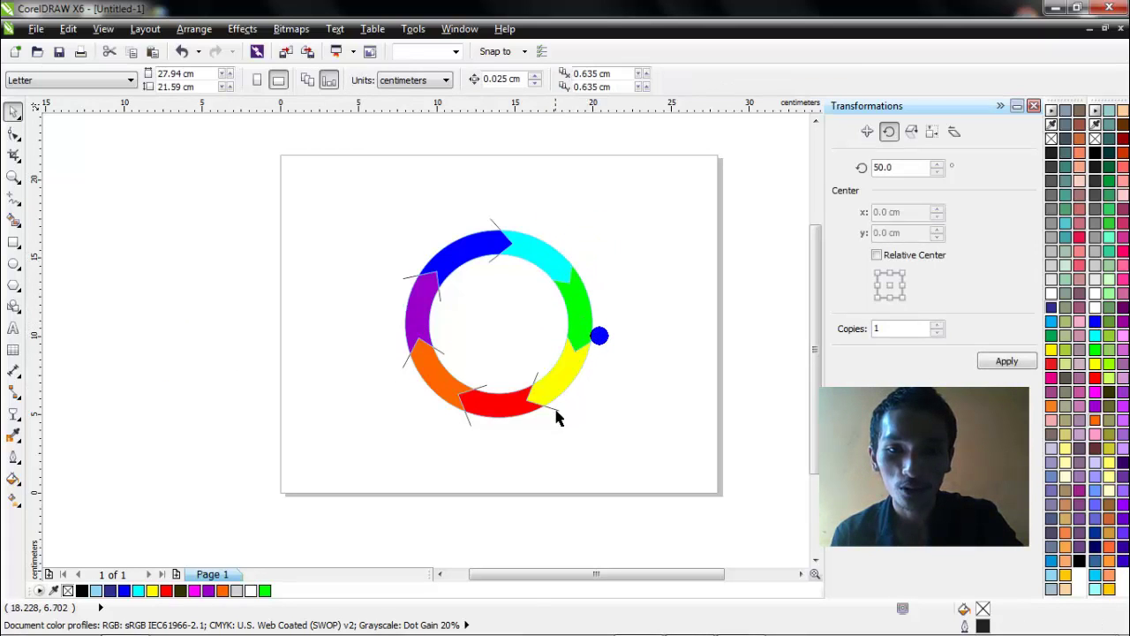
pyautogui.click(468, 425)
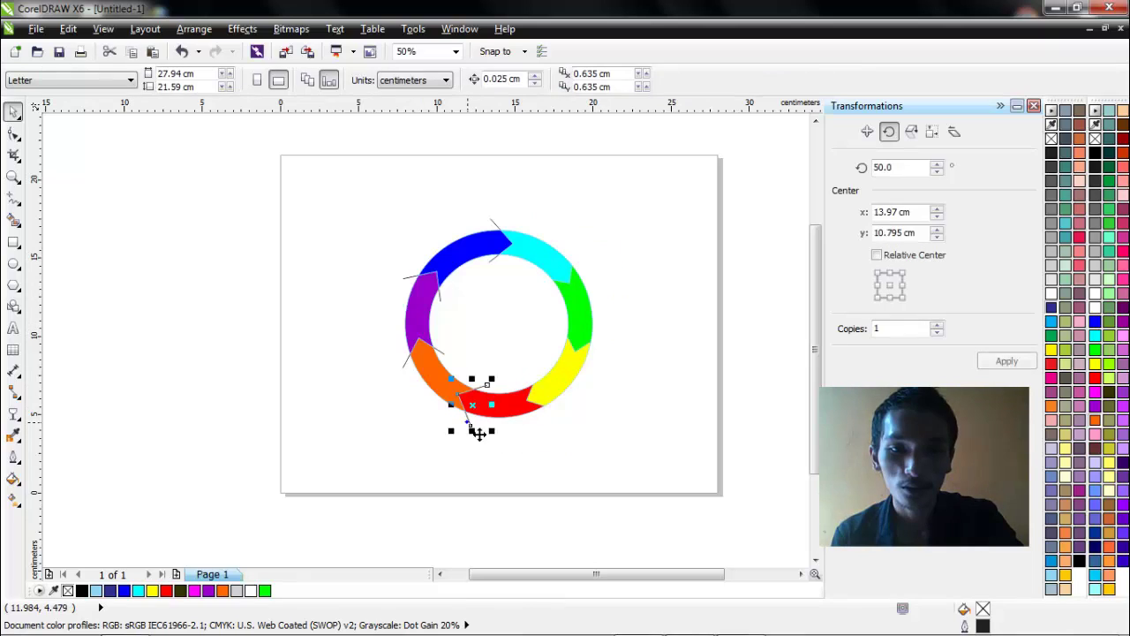
pyautogui.press('Delete')
pyautogui.click(404, 362)
pyautogui.press('Delete')
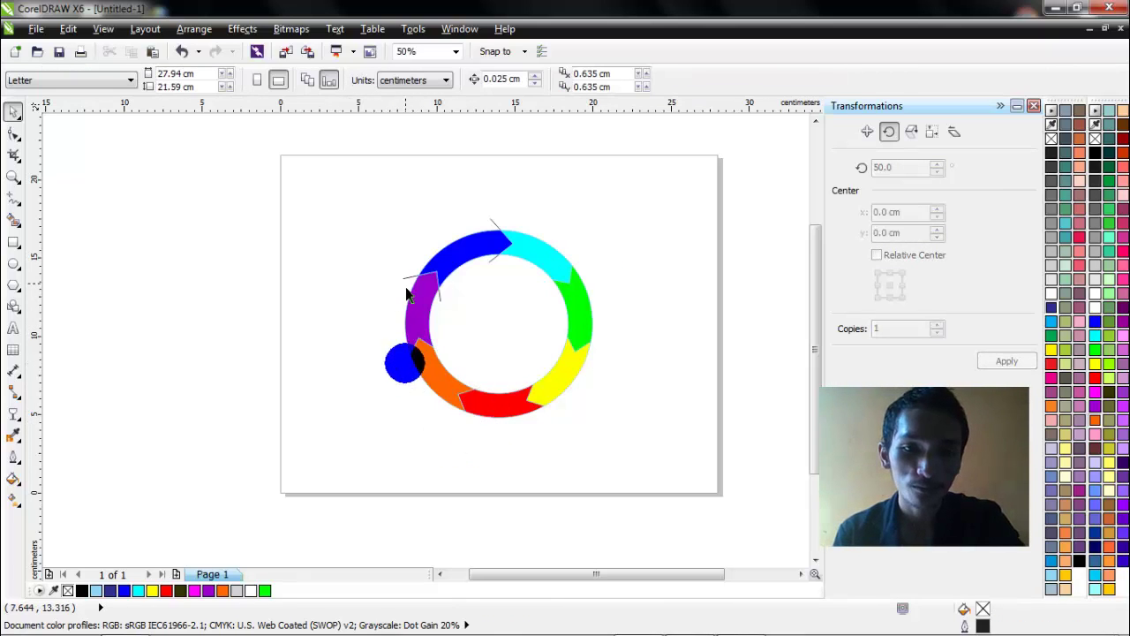
# - Delete the remaining angled lines at the ring's upper left and top
pyautogui.click(405, 282)
pyautogui.click(406, 281)
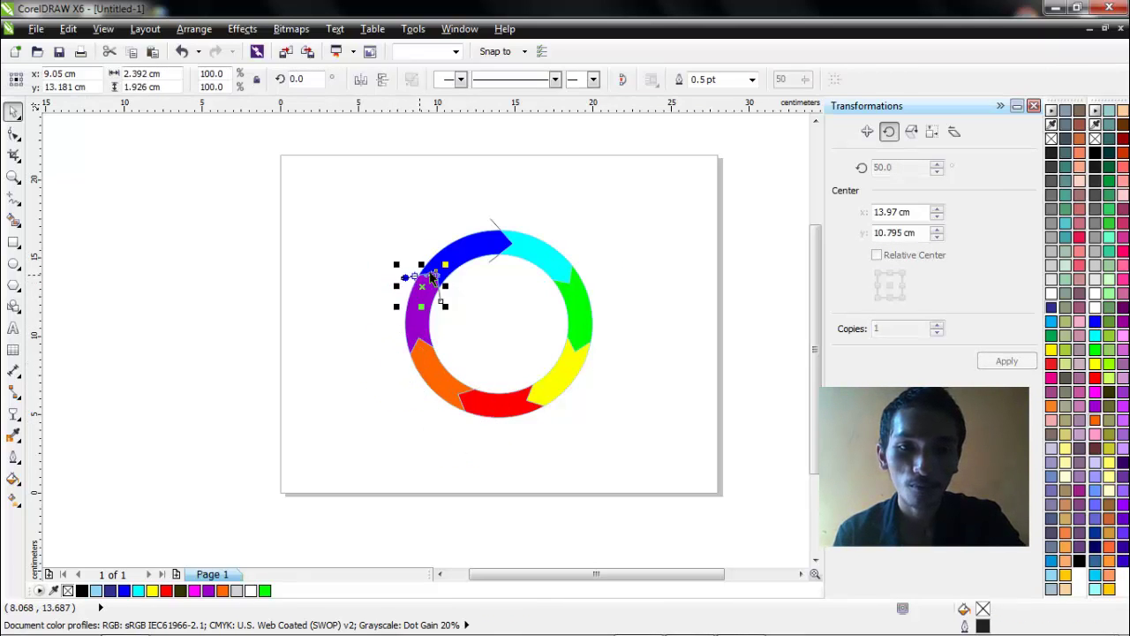
pyautogui.press('Delete')
pyautogui.click(475, 216)
pyautogui.click(499, 231)
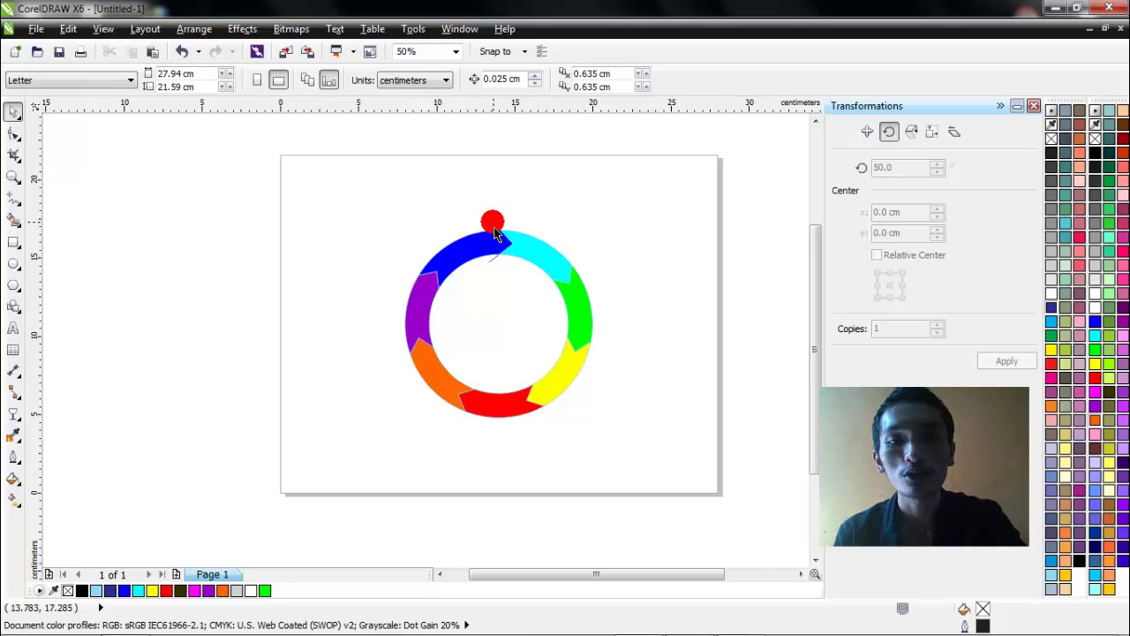
pyautogui.click(457, 300)
pyautogui.click(486, 331)
pyautogui.scroll(1, 486, 340)
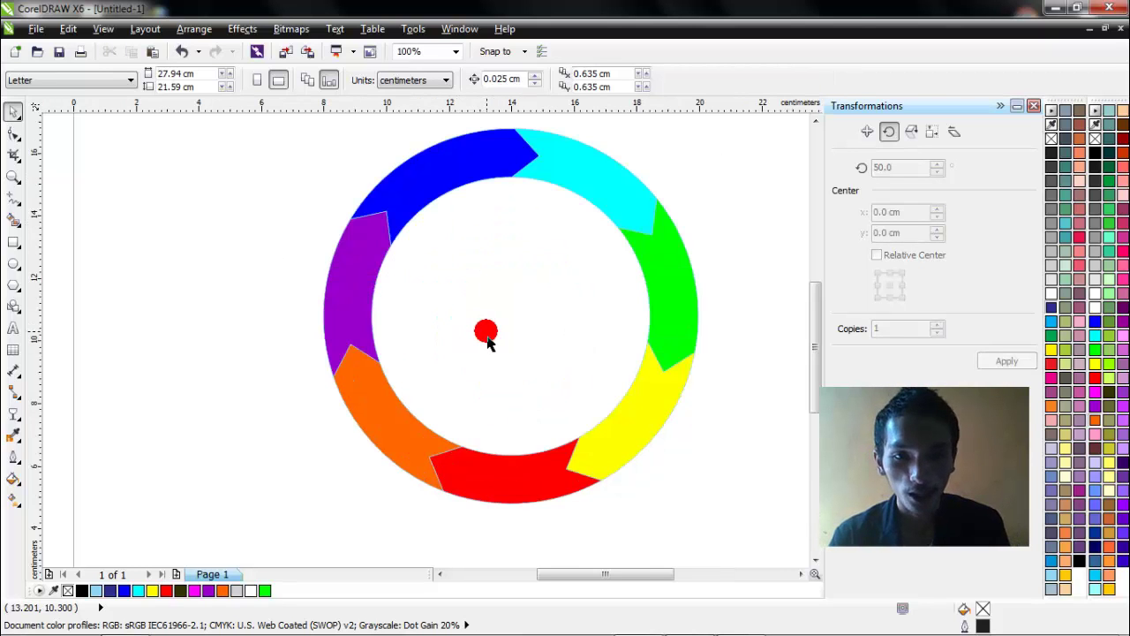
# - Close the Transformations docker and remove the outlines from all the colored ring segments
pyautogui.click(1031, 107)
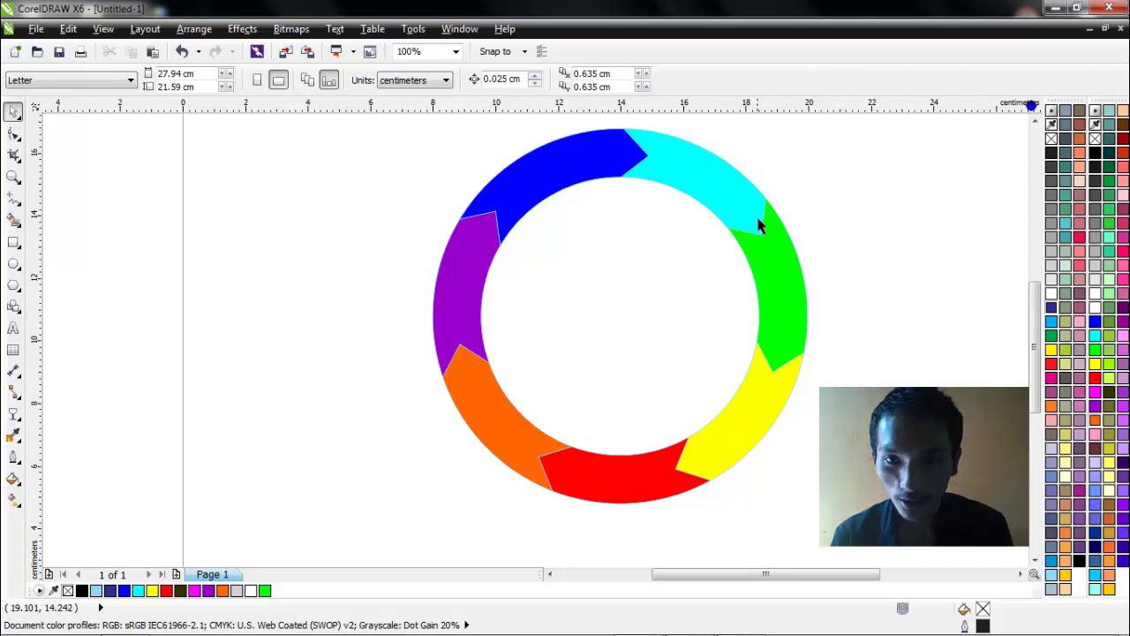
pyautogui.scroll(-1, 724, 221)
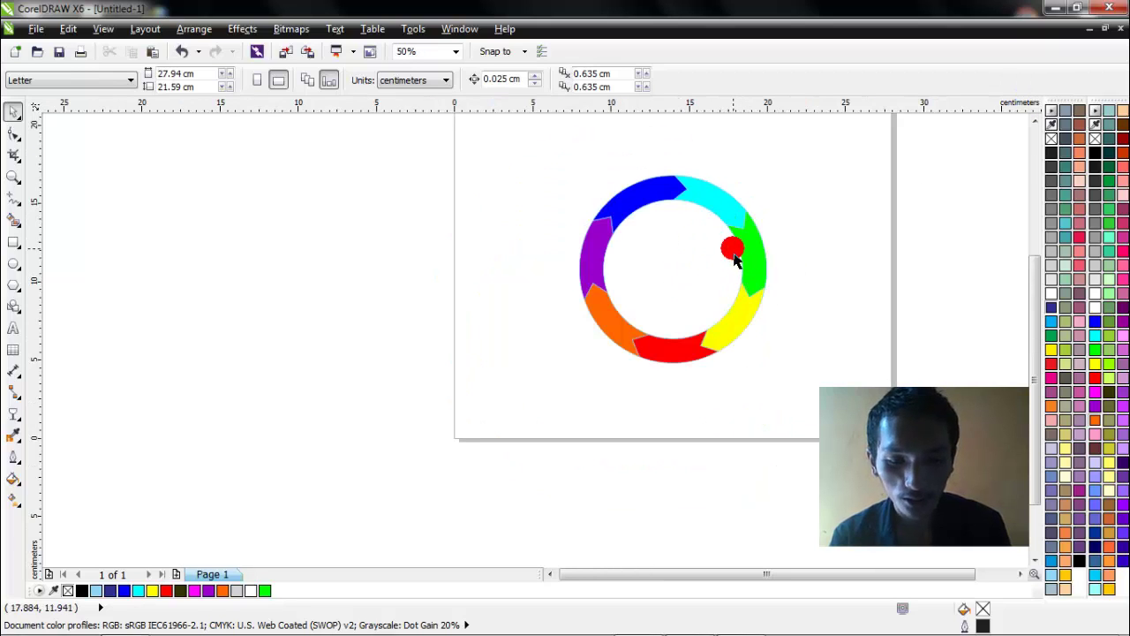
pyautogui.press('z')
pyautogui.click(245, 83)
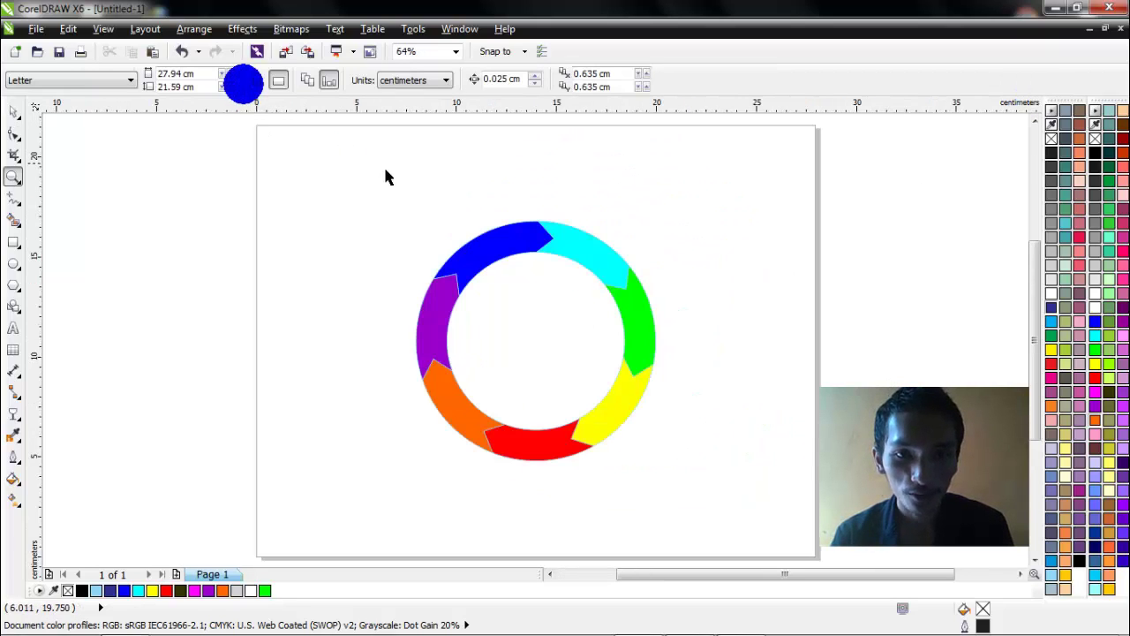
pyautogui.moveTo(367, 188); pyautogui.dragTo(369, 195)
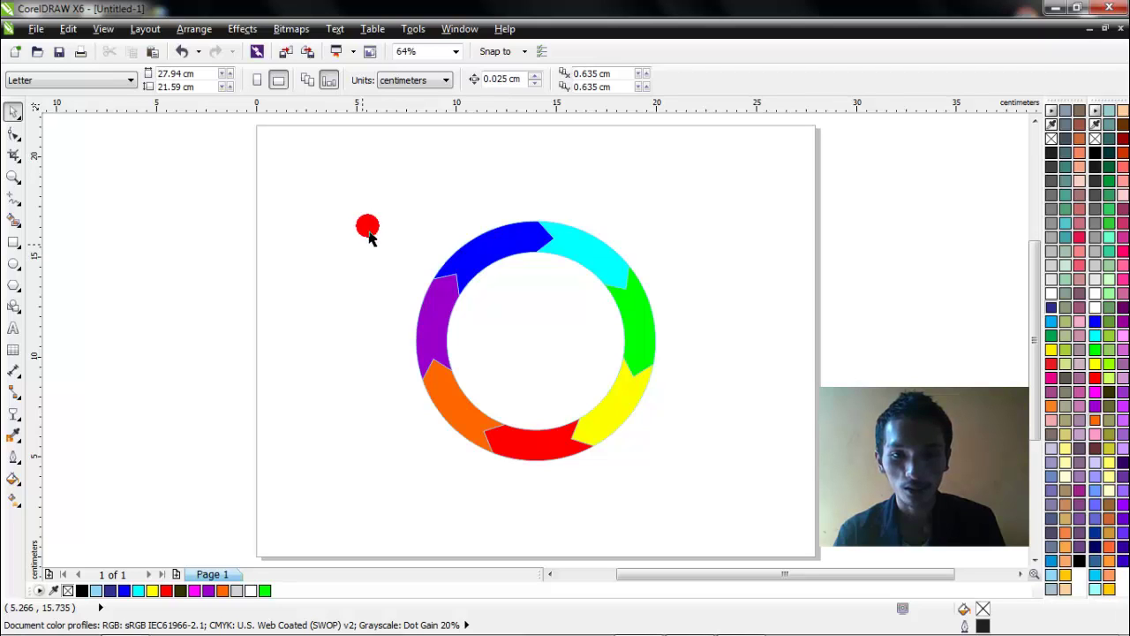
pyautogui.moveTo(340, 163); pyautogui.dragTo(765, 508)
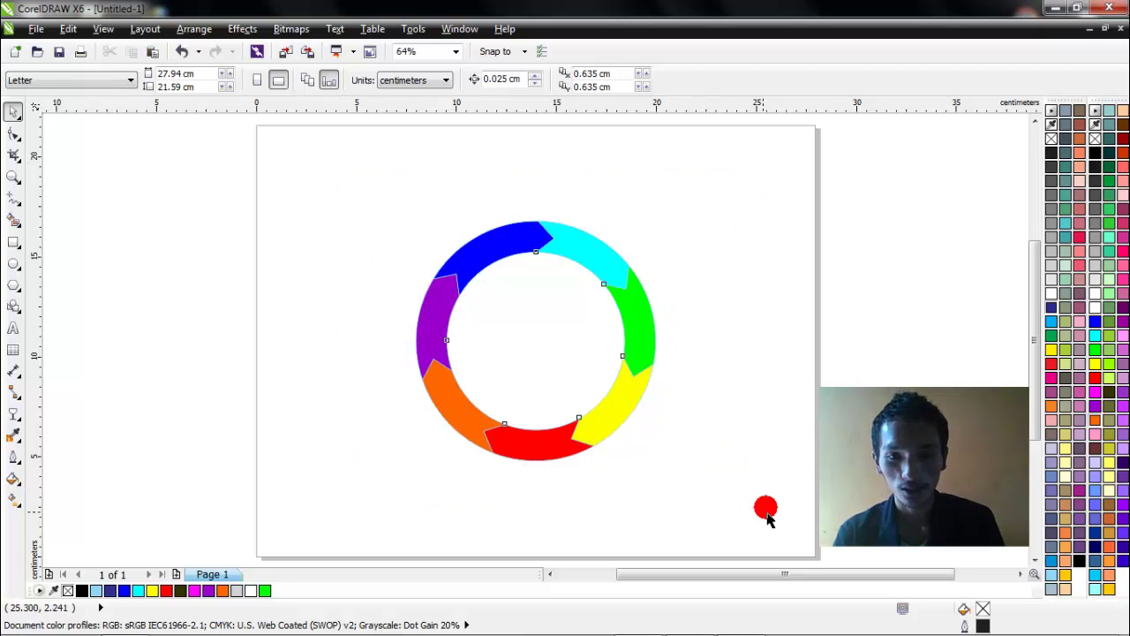
pyautogui.click(764, 256)
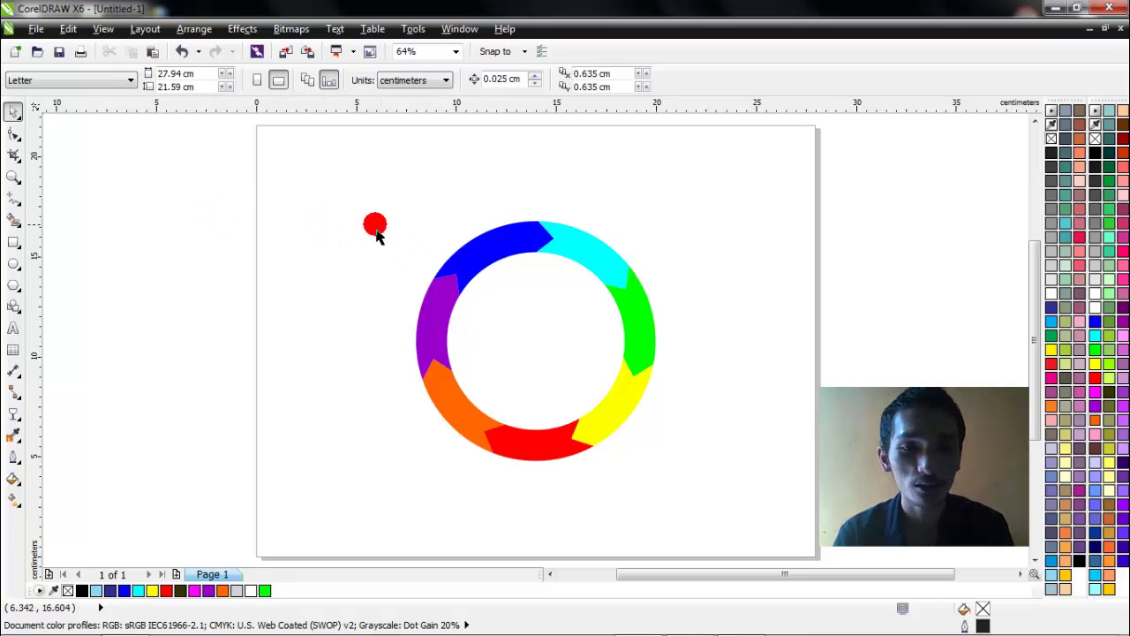
# - Draw a circle about 10.43 cm in diameter and center it on the page so it runs along the middle of the ring
pyautogui.click(12, 261)
pyautogui.moveTo(417, 251)
pyautogui.mouseDown()
pyautogui.moveTo(668, 442)
pyautogui.moveTo(648, 419)
pyautogui.moveTo(635, 467)
pyautogui.mouseUp()
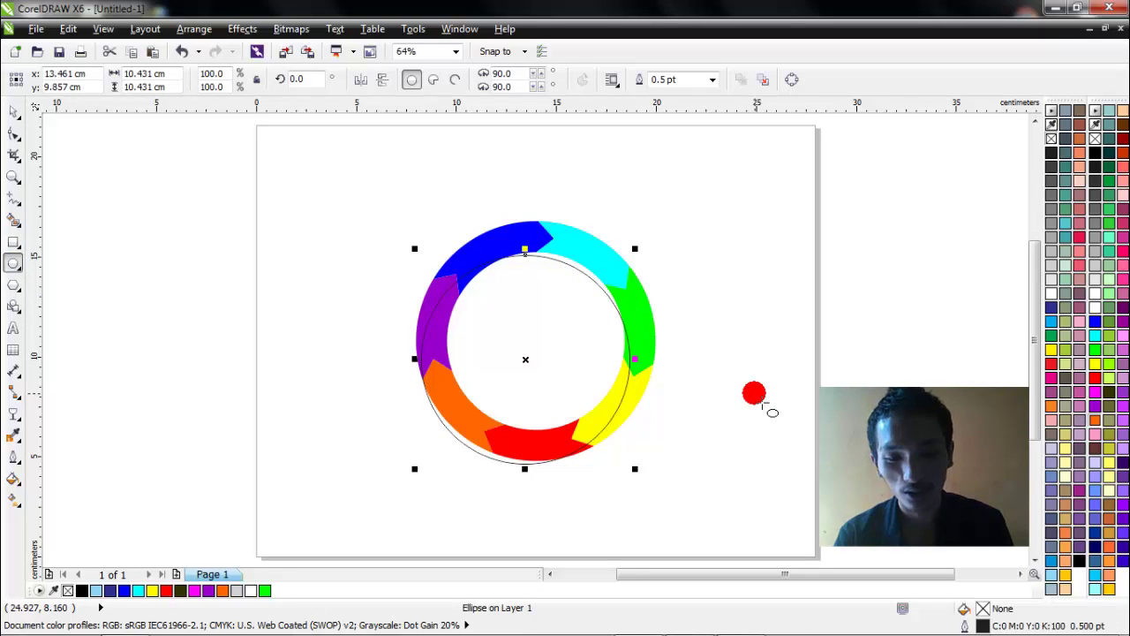
pyautogui.press('space')
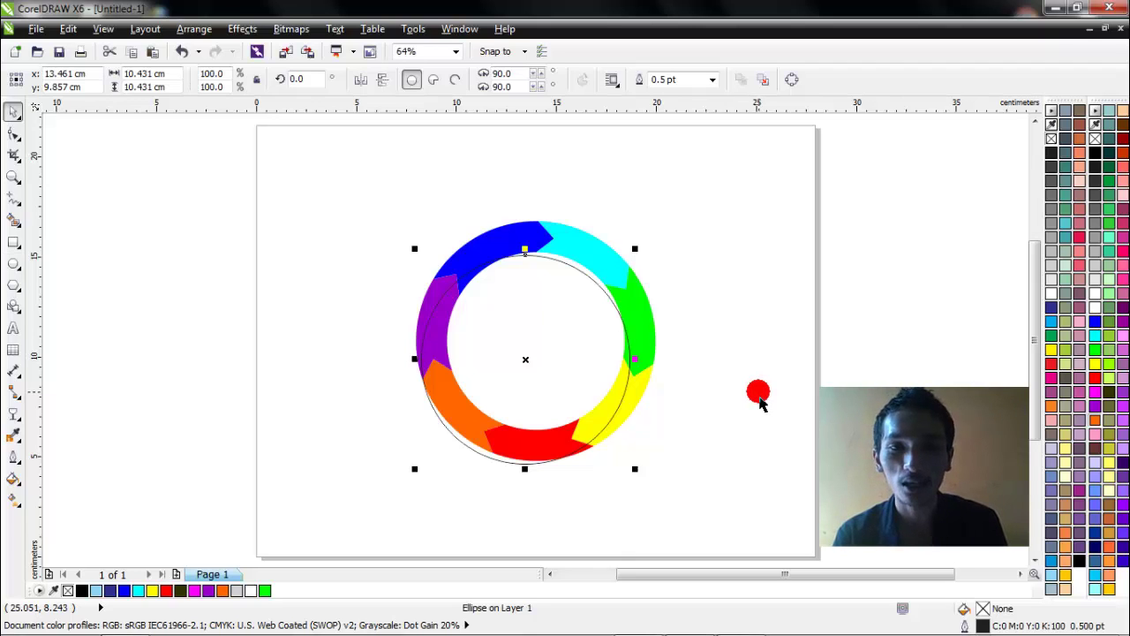
pyautogui.press('p')
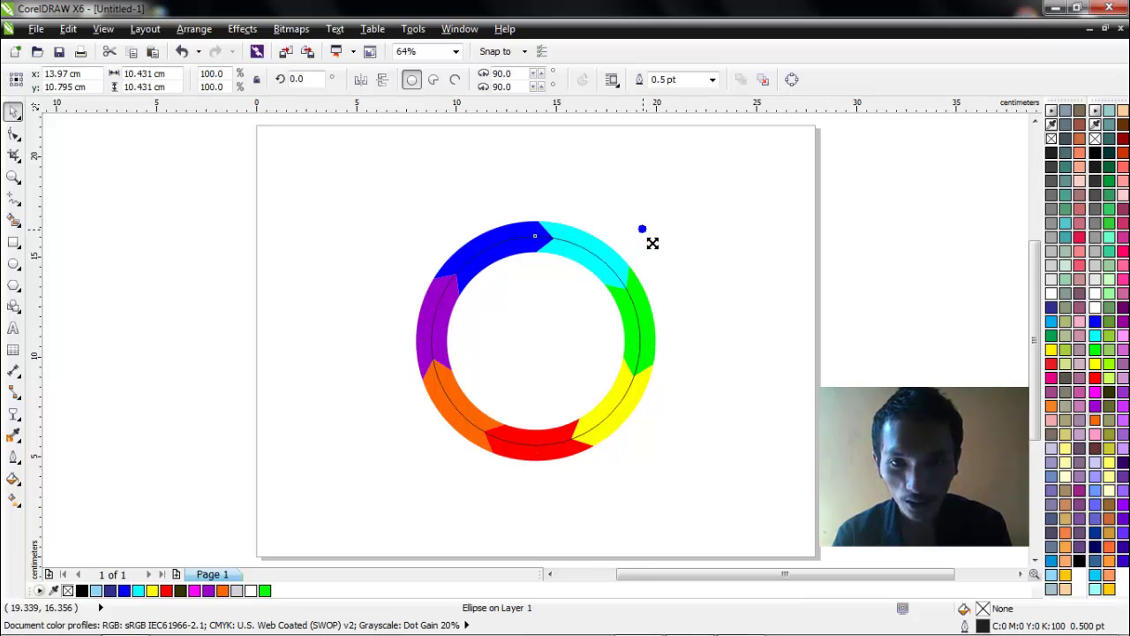
pyautogui.click(721, 259)
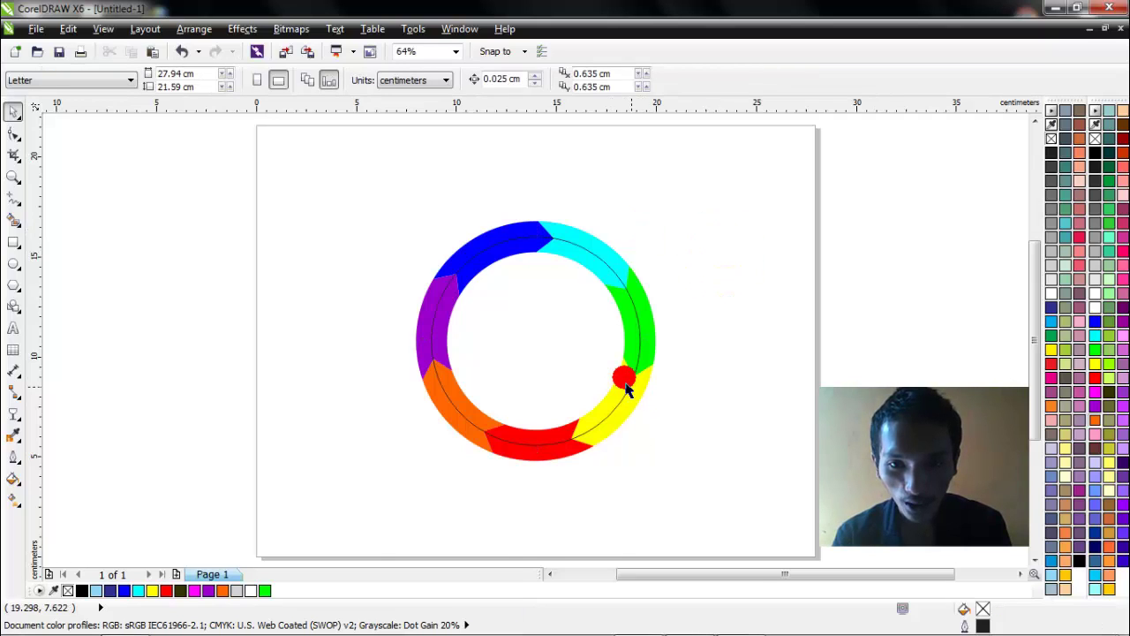
pyautogui.scroll(3, 627, 391)
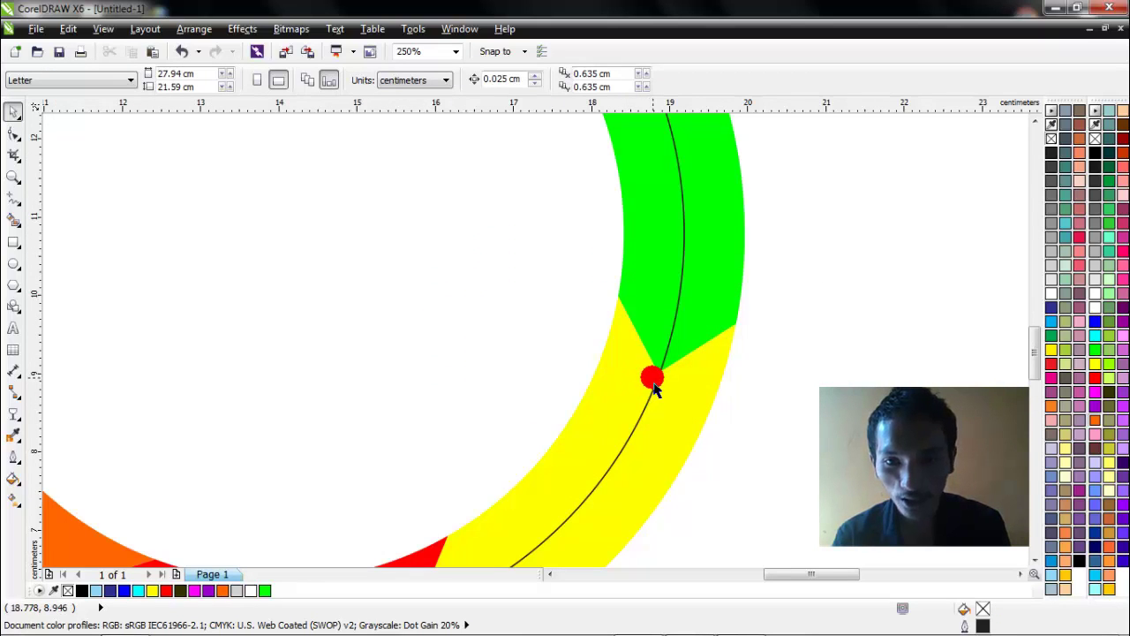
pyautogui.scroll(-3, 653, 385)
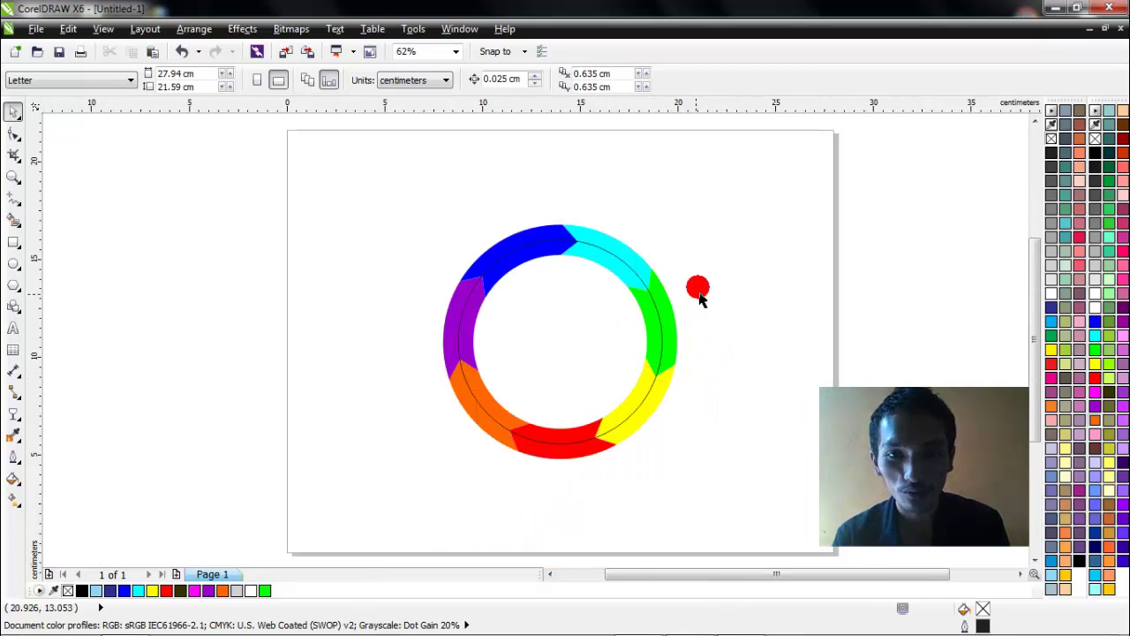
pyautogui.click(574, 335)
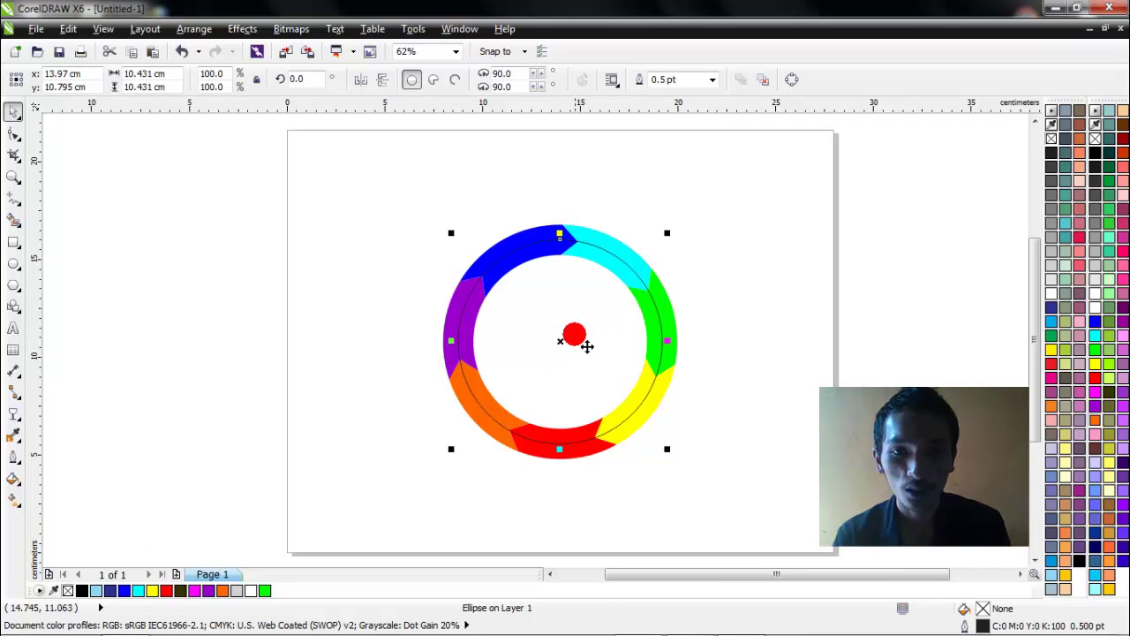
pyautogui.click(652, 241)
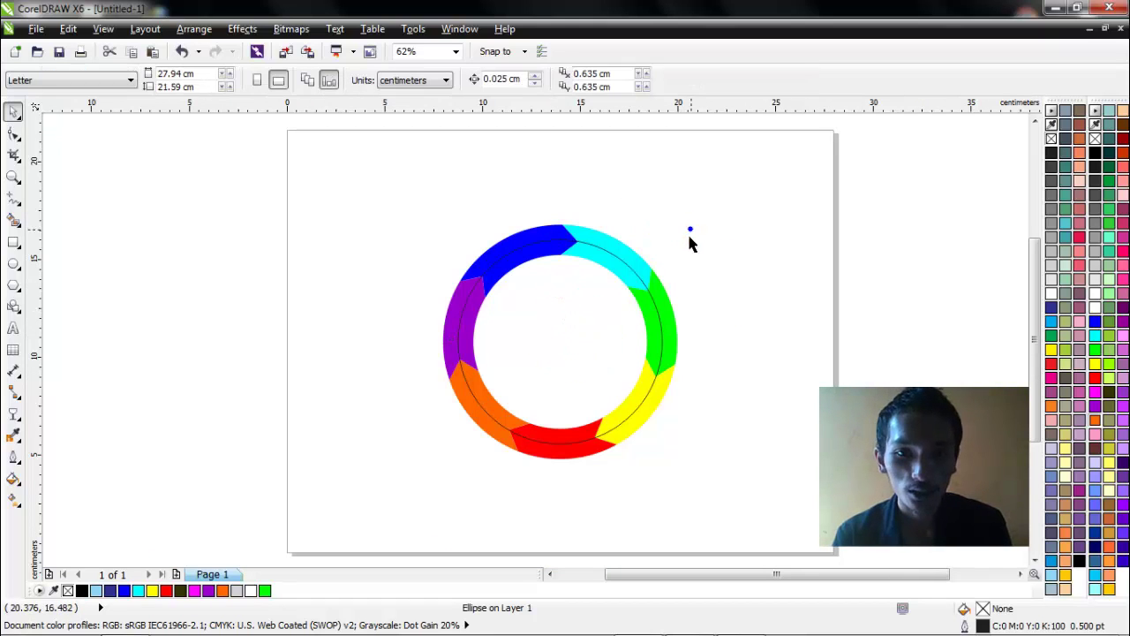
# - Smart-fill the inner half of all seven ring segments with black and clear the selection
pyautogui.click(20, 217)
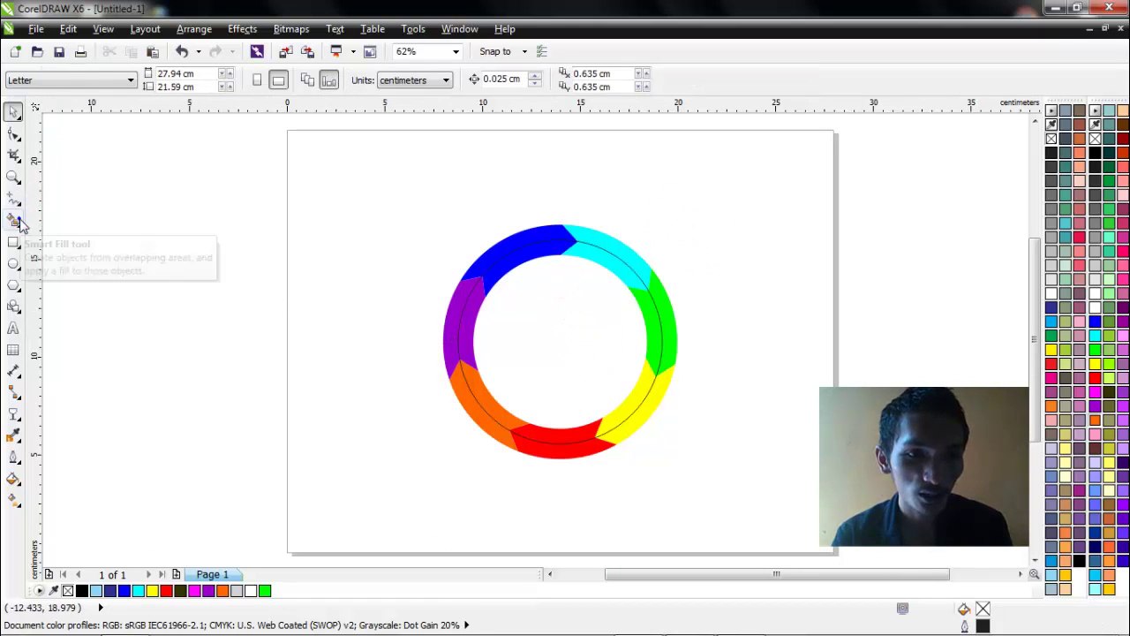
pyautogui.click(528, 269)
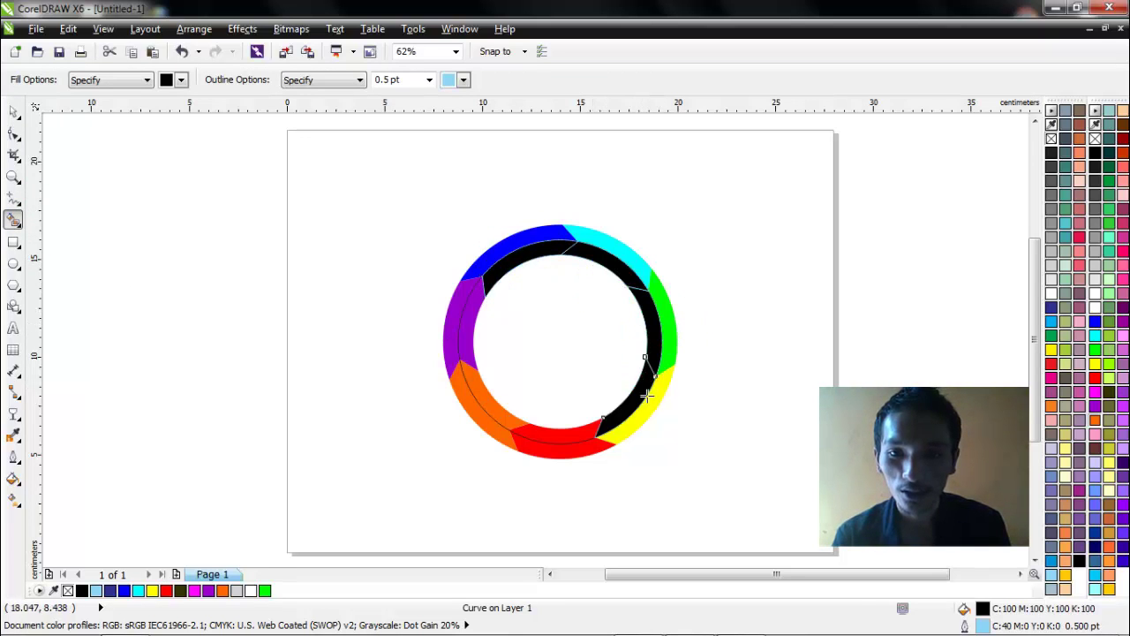
pyautogui.click(577, 442)
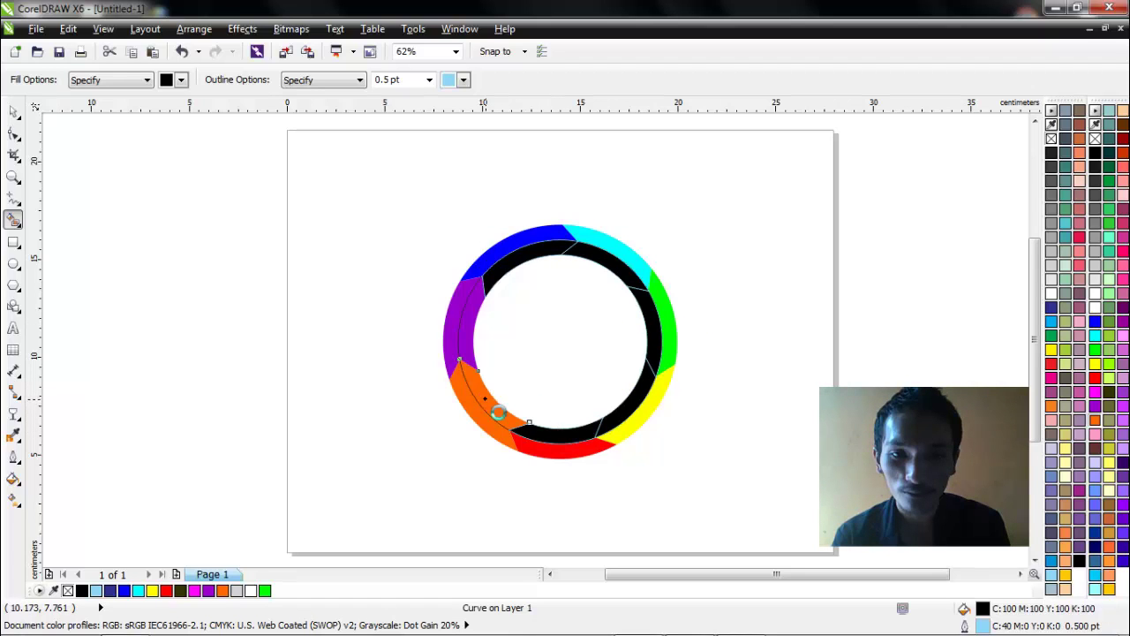
pyautogui.click(476, 330)
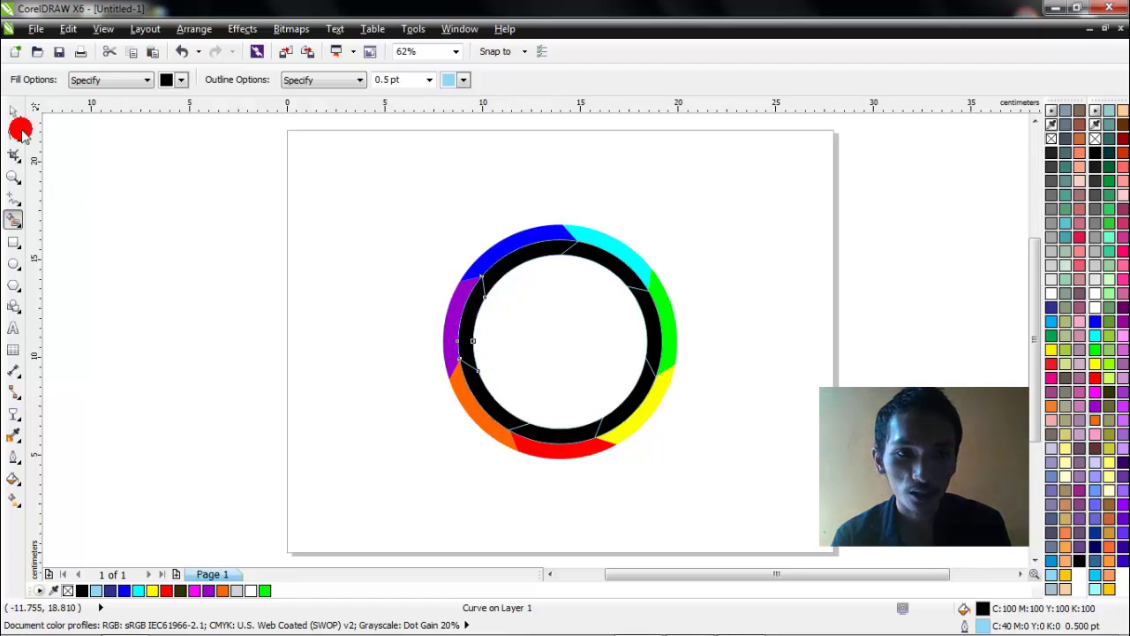
pyautogui.click(22, 122)
pyautogui.click(122, 213)
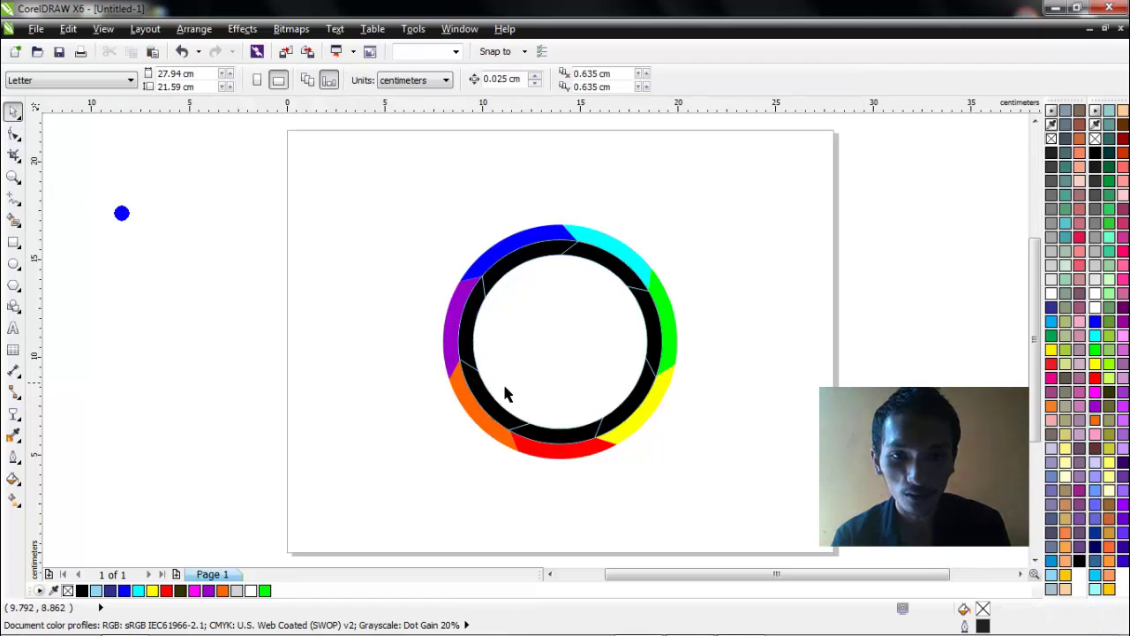
# - Delete the circle running through the middle of the ring and remove the outlines from all ring pieces
pyautogui.click(537, 336)
pyautogui.press('Delete')
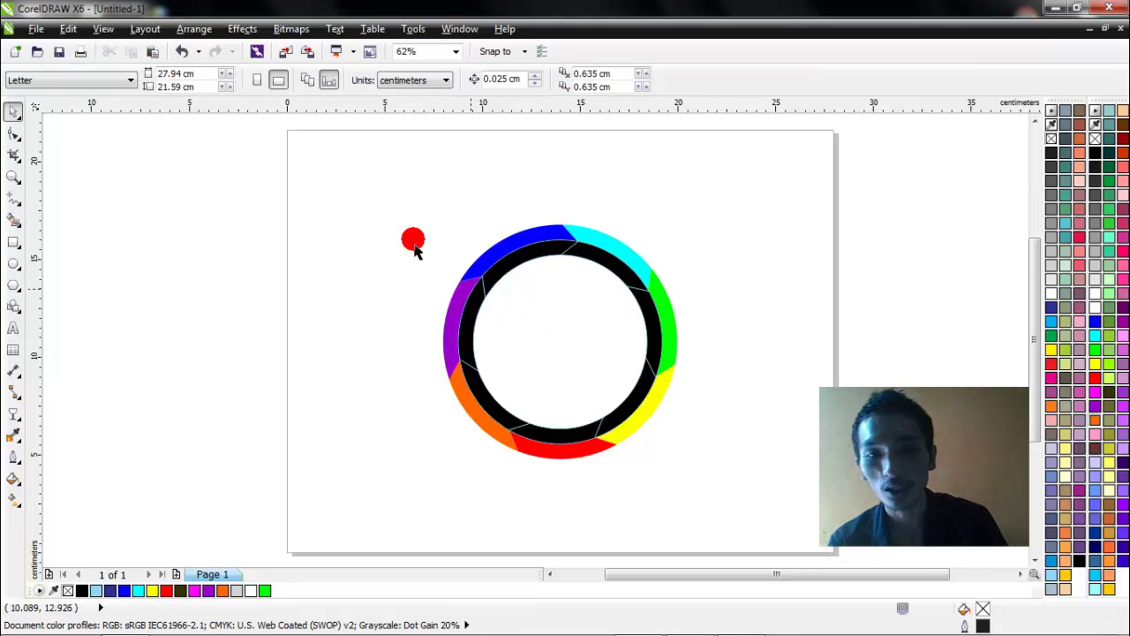
pyautogui.moveTo(384, 188); pyautogui.dragTo(758, 504)
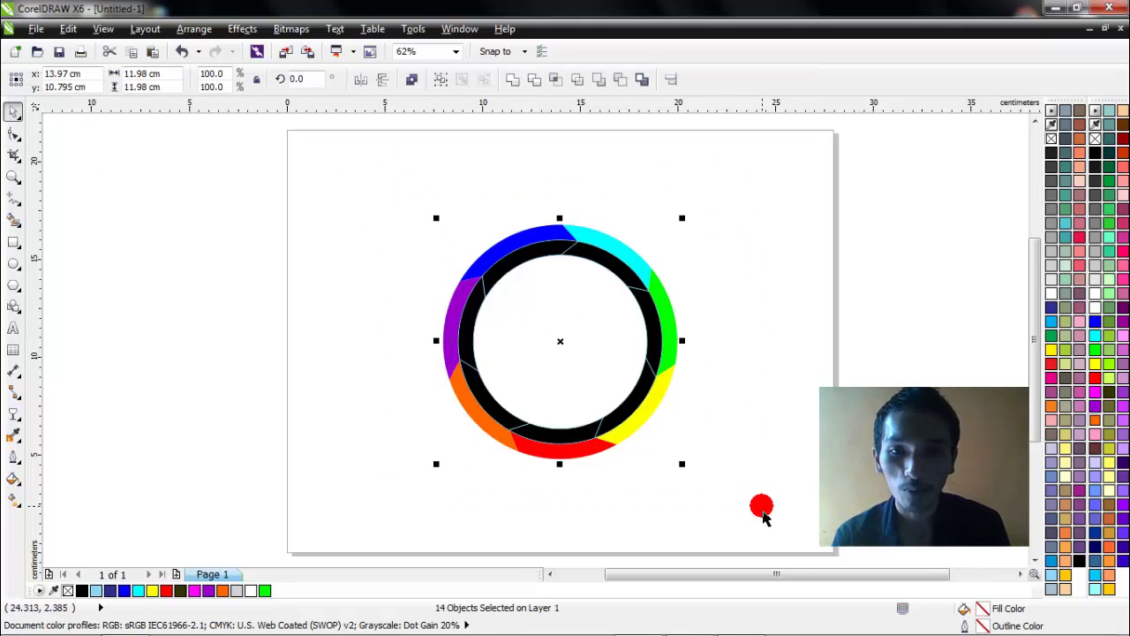
pyautogui.rightClick(1050, 138)
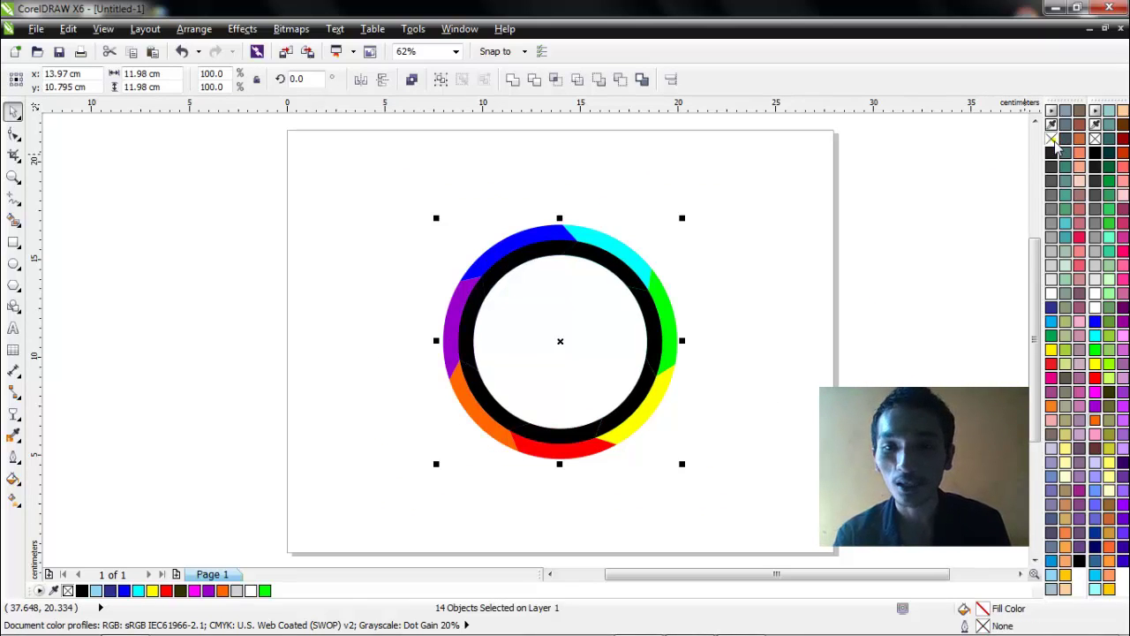
pyautogui.click(847, 261)
# - Apply a linear transparency to the black inner piece of the cyan segment, running from the ring's center outward past its edge
pyautogui.moveTo(615, 310); pyautogui.dragTo(471, 356)
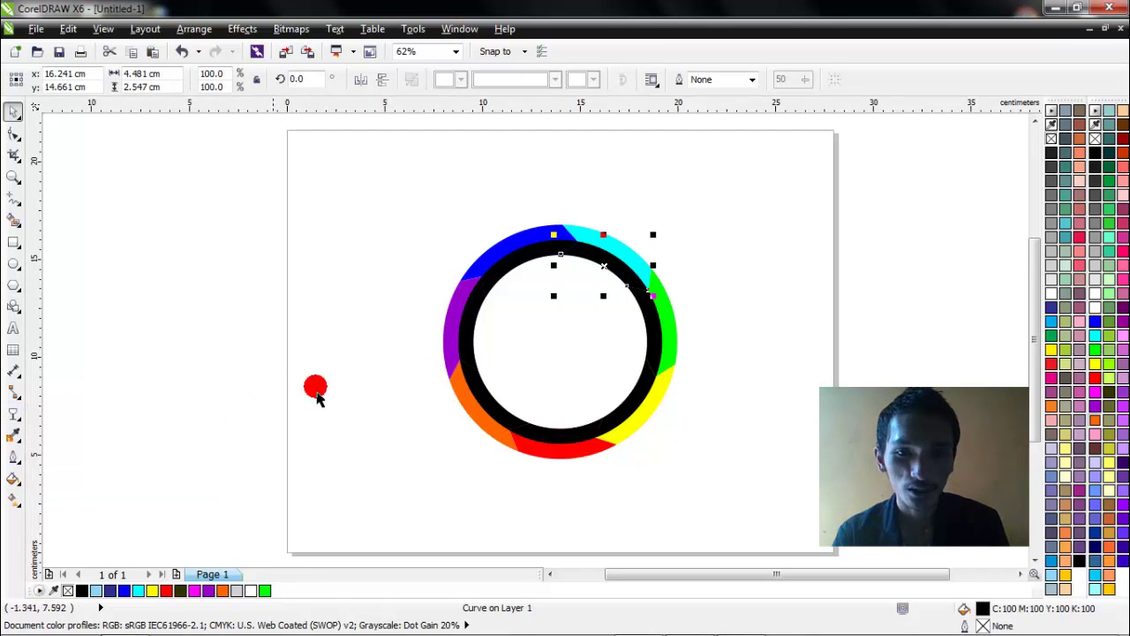
pyautogui.click(363, 343)
pyautogui.moveTo(587, 270); pyautogui.dragTo(589, 278)
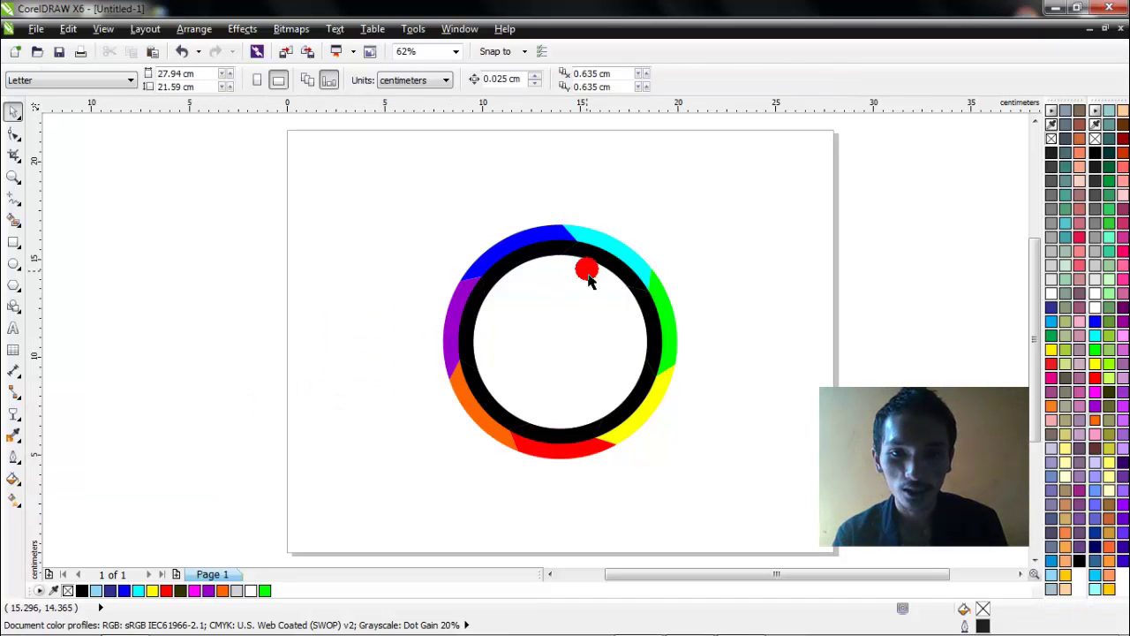
pyautogui.click(595, 269)
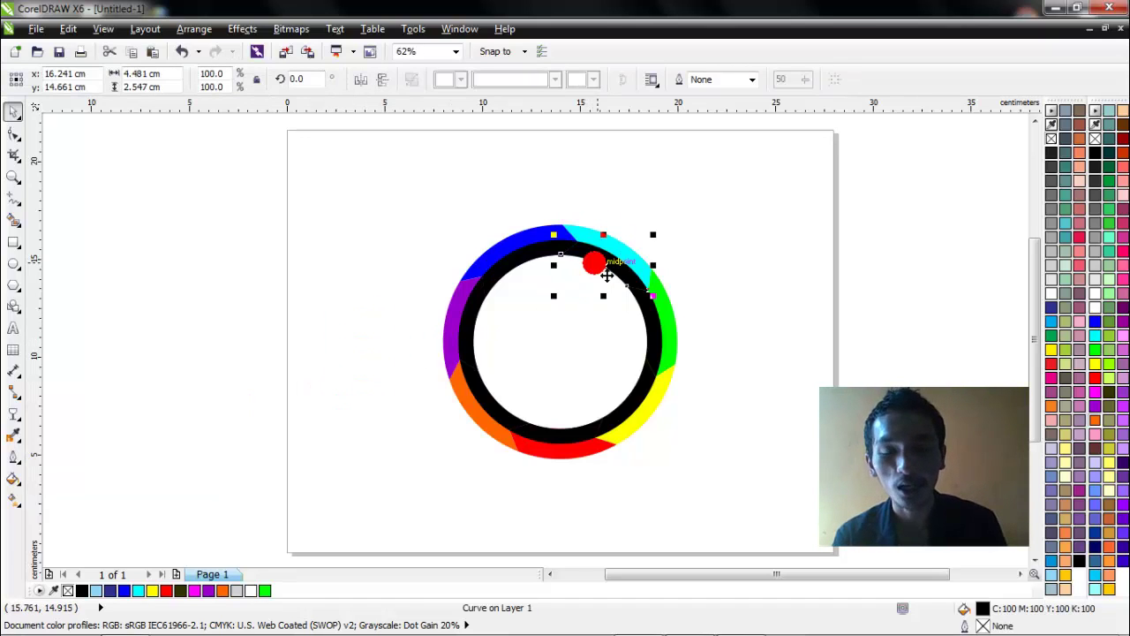
pyautogui.click(14, 415)
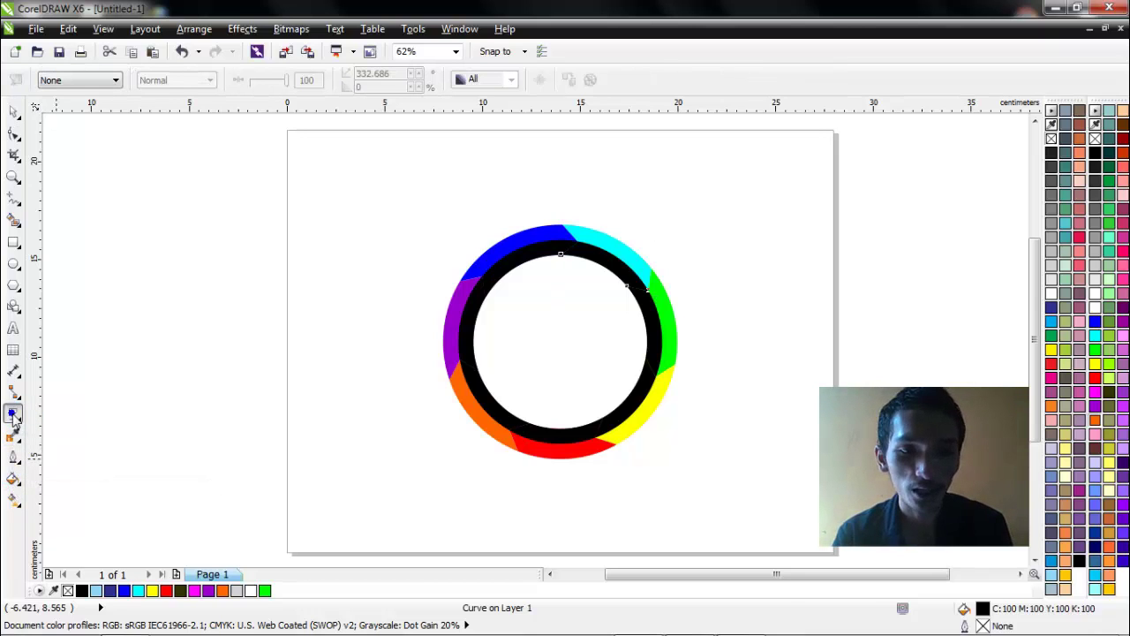
pyautogui.moveTo(535, 347); pyautogui.dragTo(673, 185)
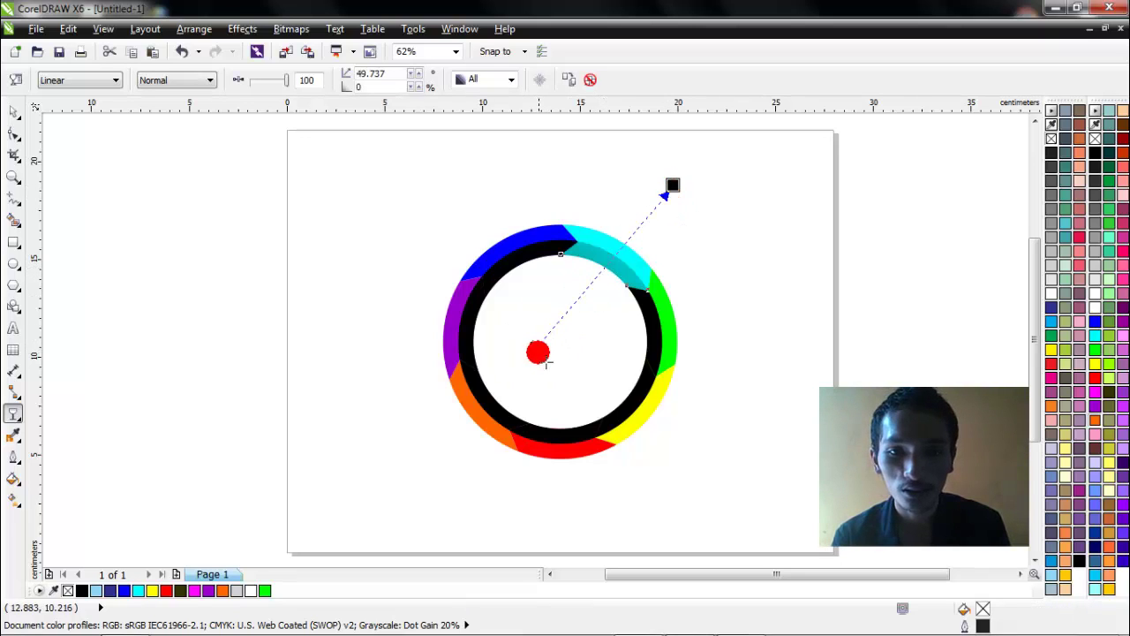
pyautogui.moveTo(588, 340); pyautogui.dragTo(777, 290)
pyautogui.hotkey('ctrl', 'z')
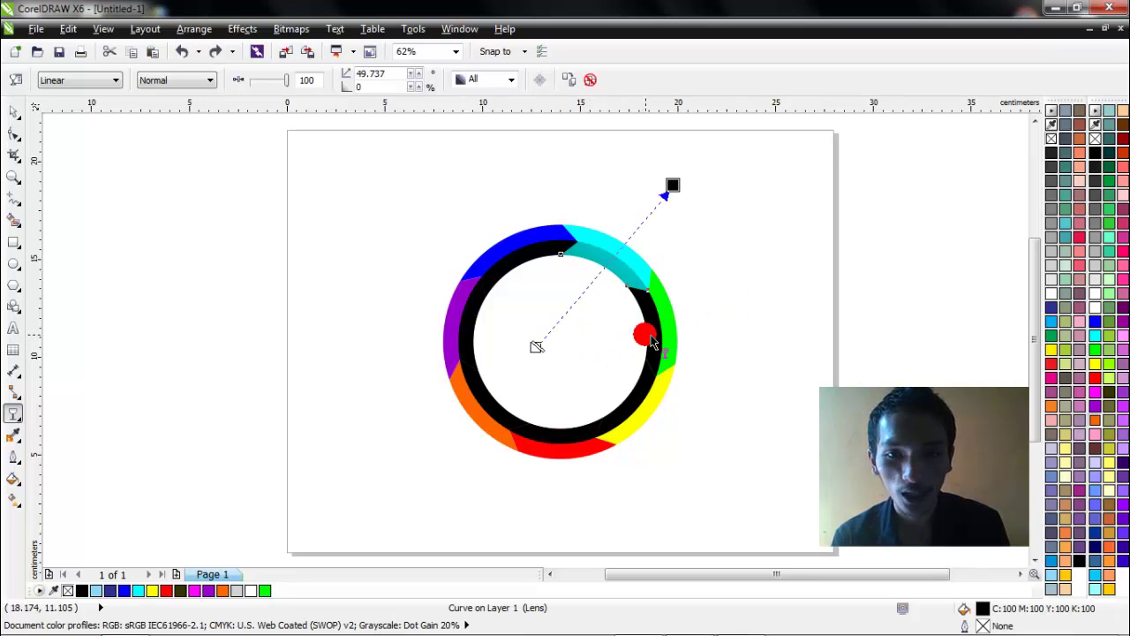
pyautogui.hotkey('ctrl', 'z')
# - Apply a Linear transparency to the black inner piece of the green segment, running outward from the ring's center
pyautogui.moveTo(568, 337); pyautogui.dragTo(855, 303)
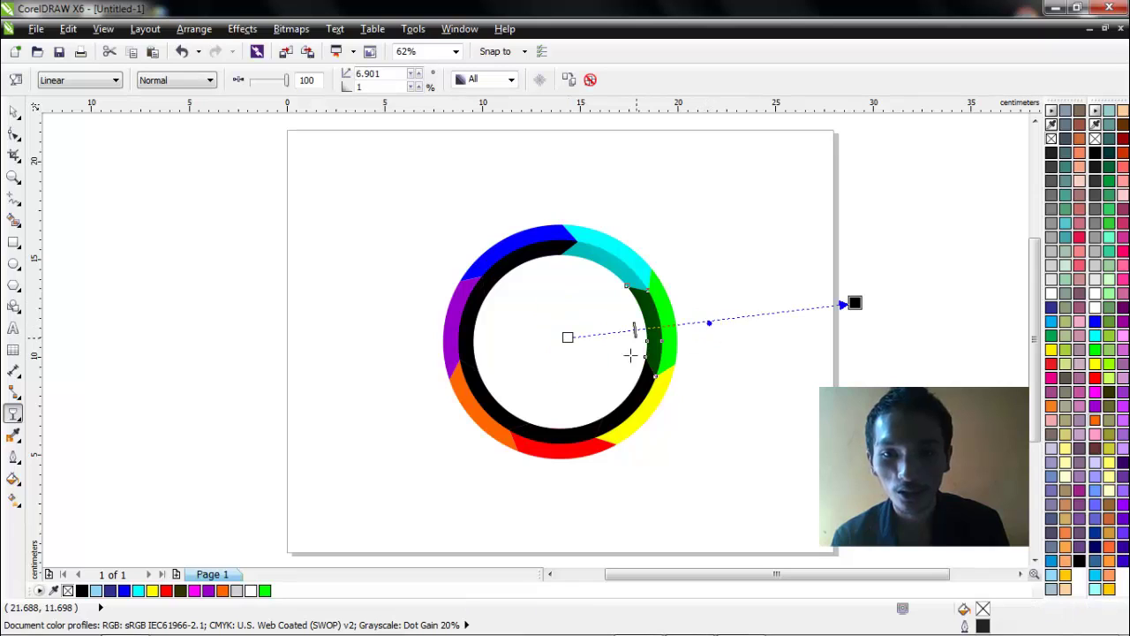
pyautogui.moveTo(631, 355); pyautogui.dragTo(629, 394)
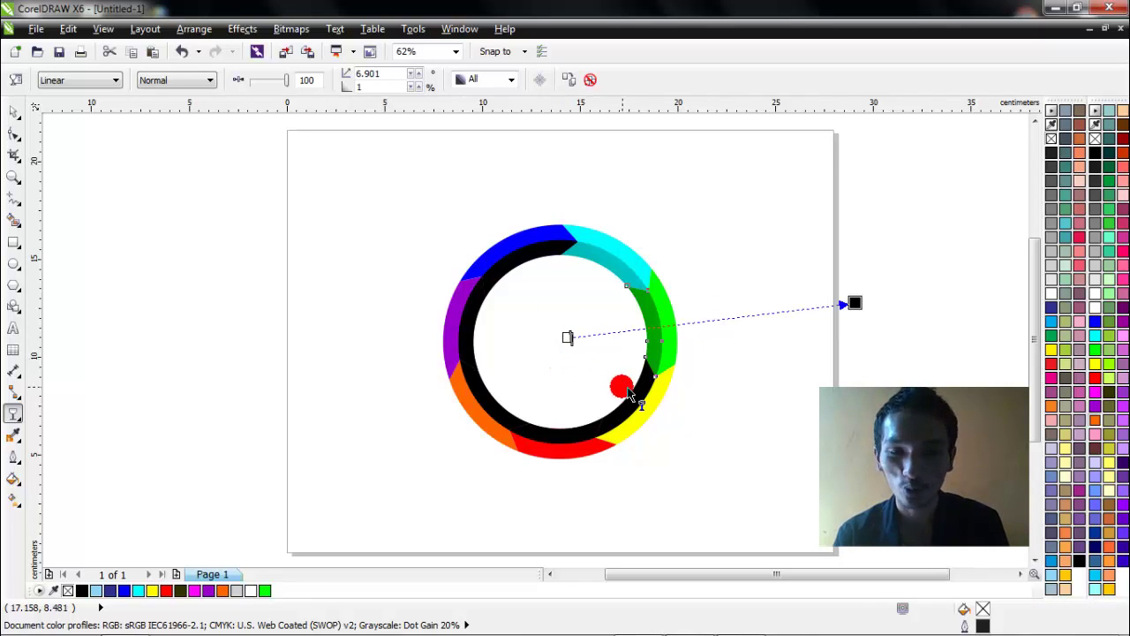
pyautogui.click(104, 81)
pyautogui.click(95, 120)
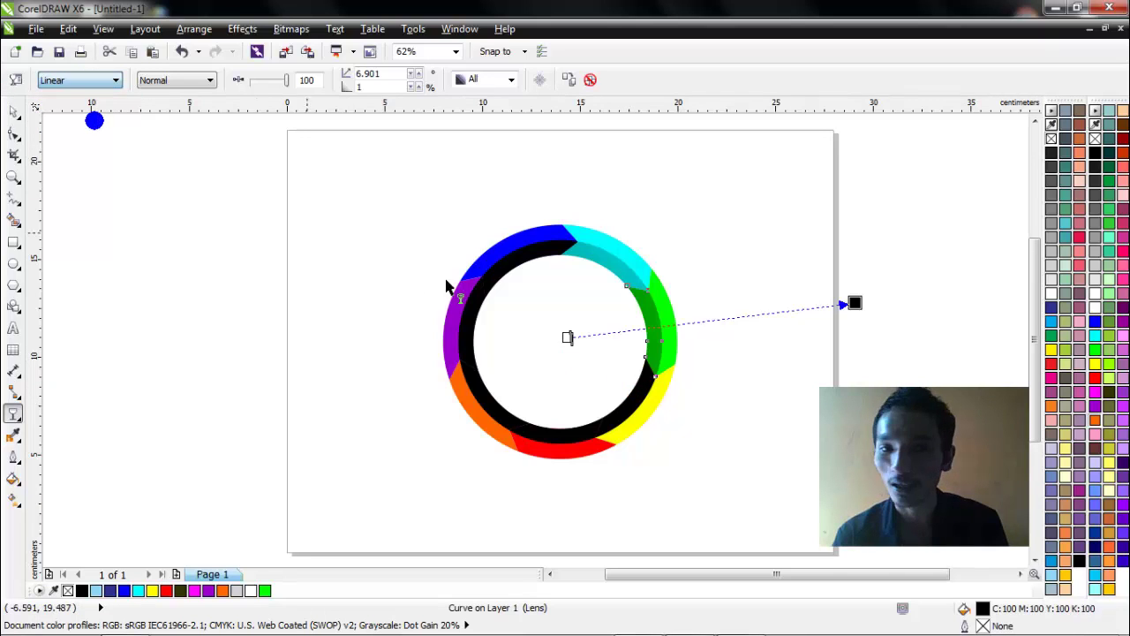
# - Add linear transparencies running outward from the ring's center to the black inner pieces of the yellow and red segments
pyautogui.moveTo(528, 360); pyautogui.dragTo(630, 411)
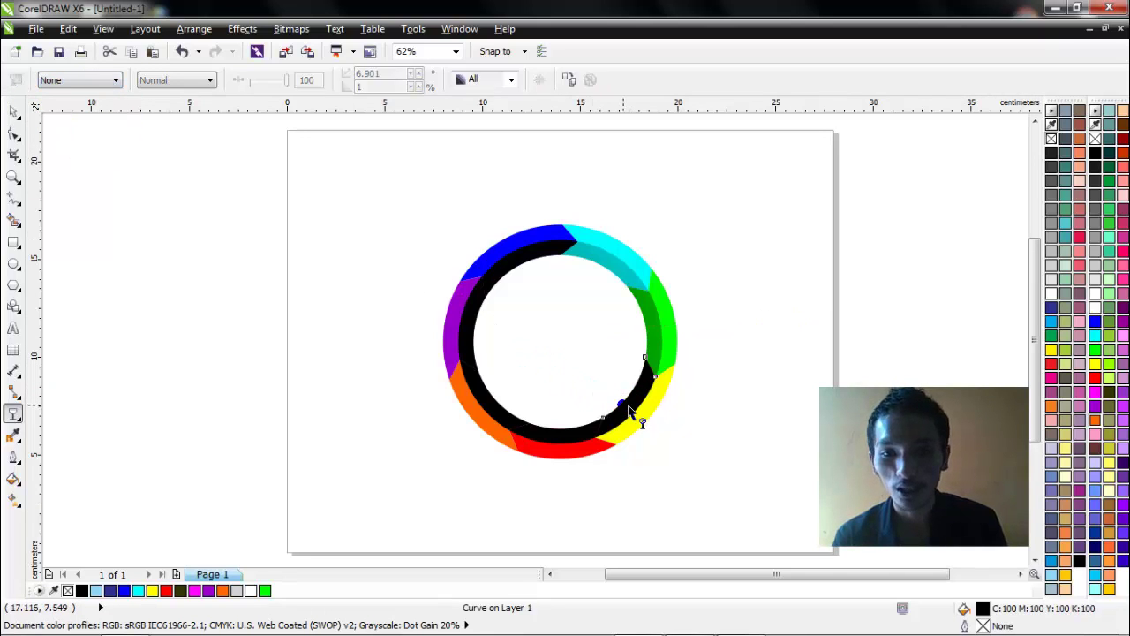
pyautogui.moveTo(567, 351); pyautogui.dragTo(748, 484)
pyautogui.moveTo(663, 426); pyautogui.dragTo(663, 426)
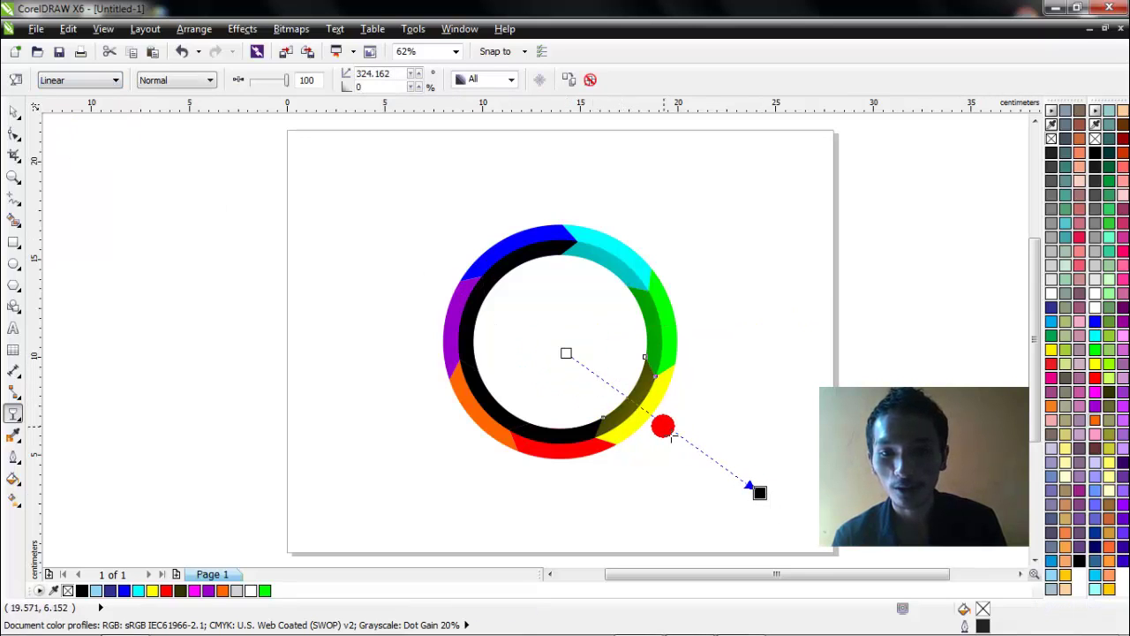
pyautogui.moveTo(586, 373); pyautogui.dragTo(564, 353)
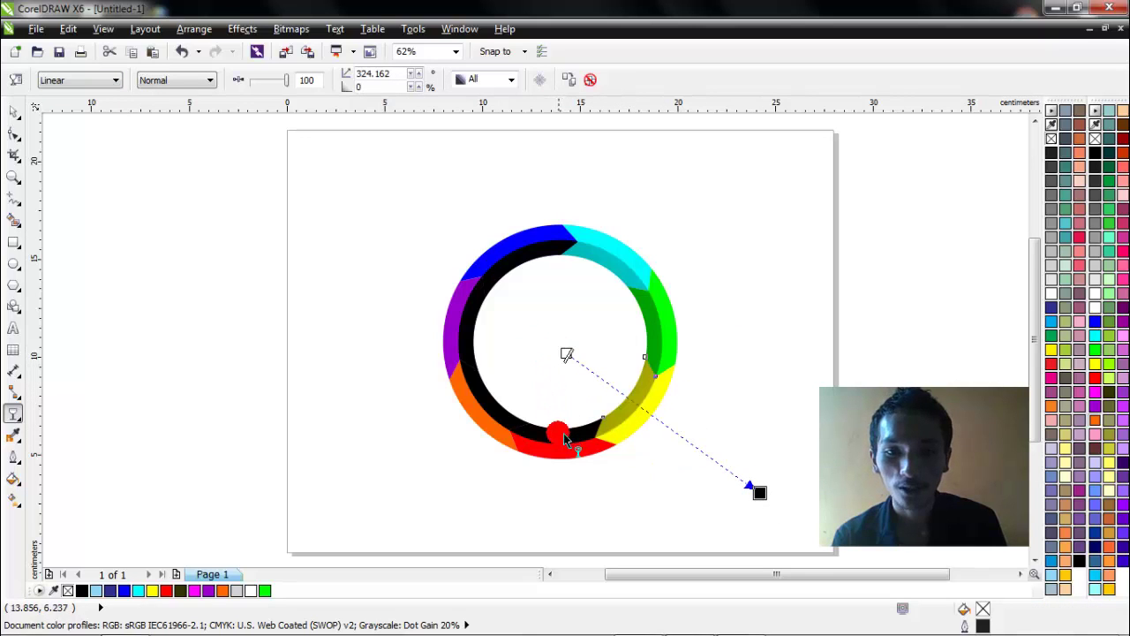
pyautogui.click(563, 436)
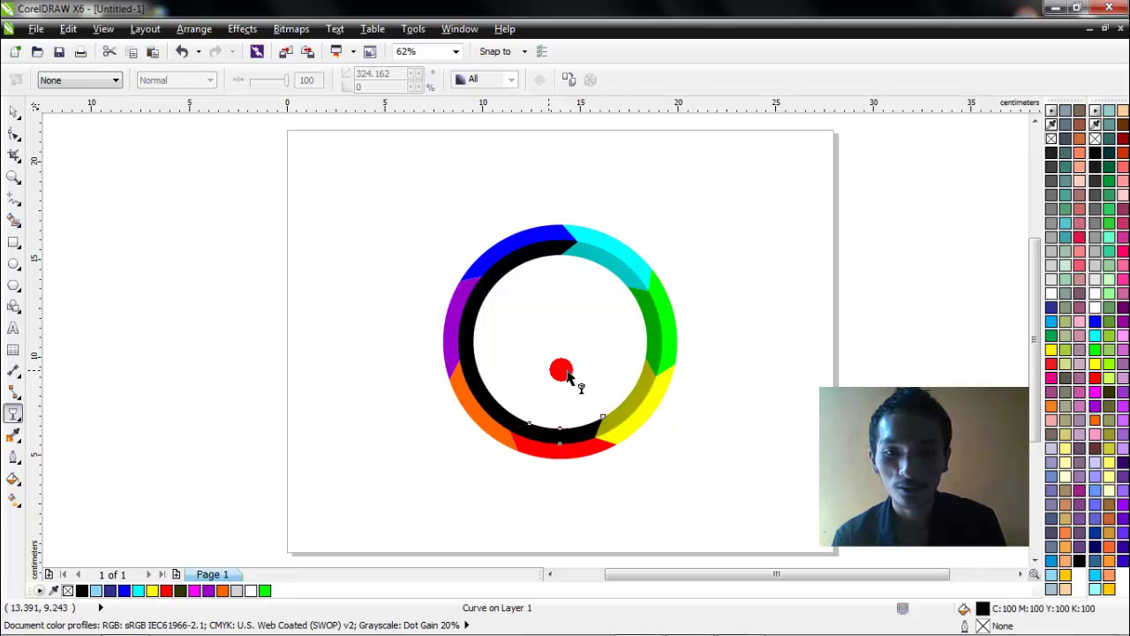
pyautogui.moveTo(541, 510); pyautogui.dragTo(535, 539)
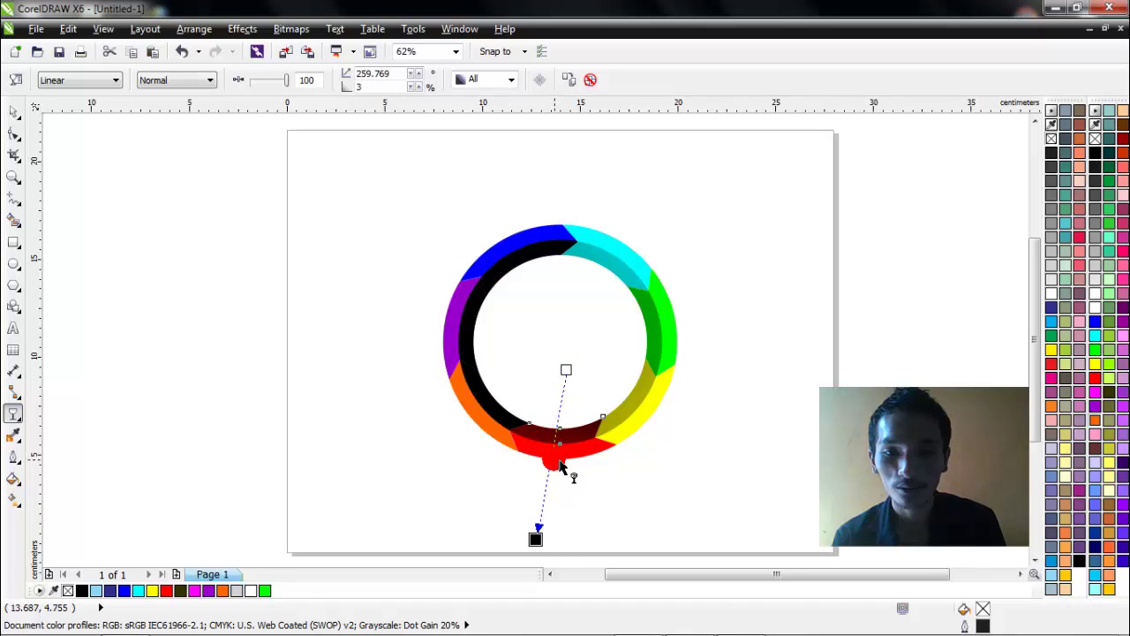
pyautogui.moveTo(565, 370); pyautogui.dragTo(508, 415)
# - Give the black inner pieces of the orange and purple segments linear transparencies that run outward from inside the ring
pyautogui.click(491, 408)
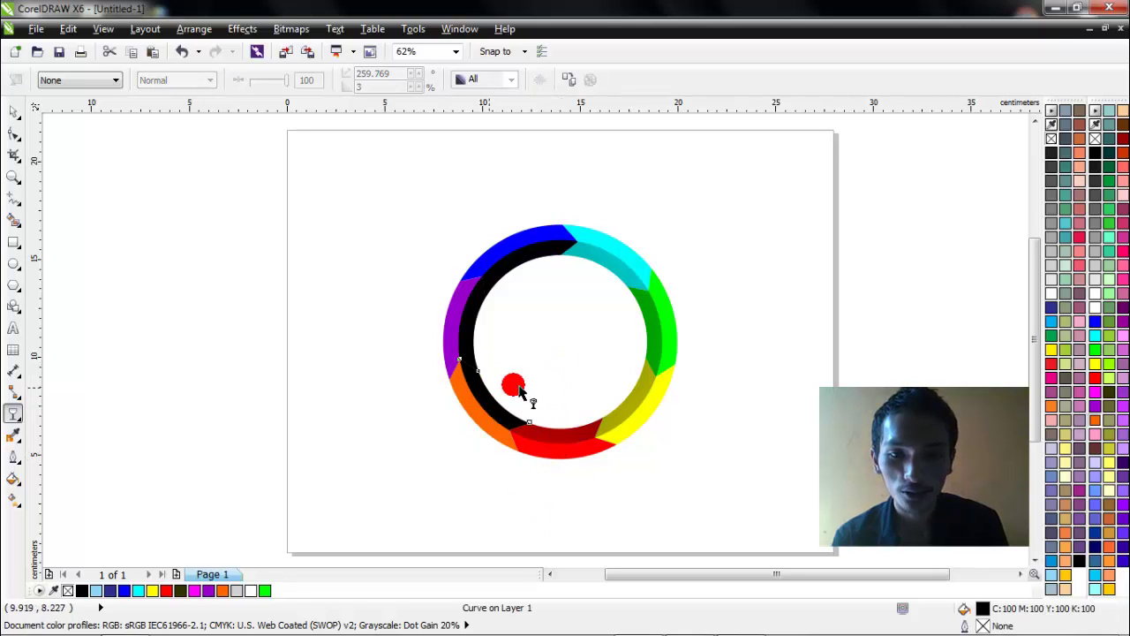
pyautogui.moveTo(541, 375); pyautogui.dragTo(458, 412)
pyautogui.moveTo(382, 447); pyautogui.dragTo(362, 448)
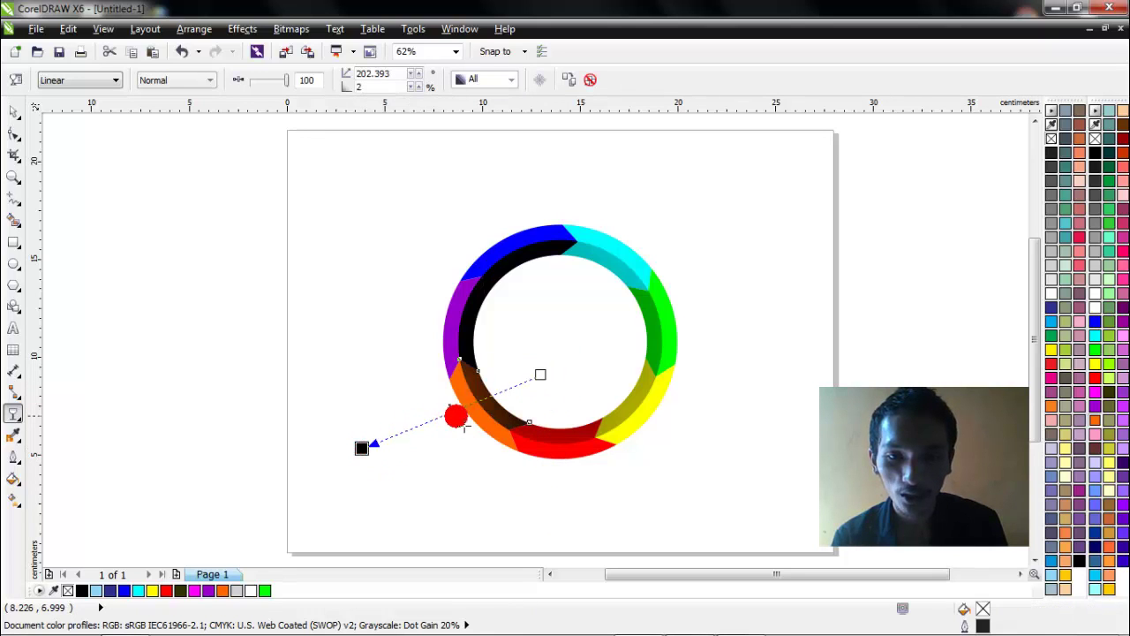
pyautogui.click(477, 341)
pyautogui.moveTo(332, 330); pyautogui.dragTo(332, 330)
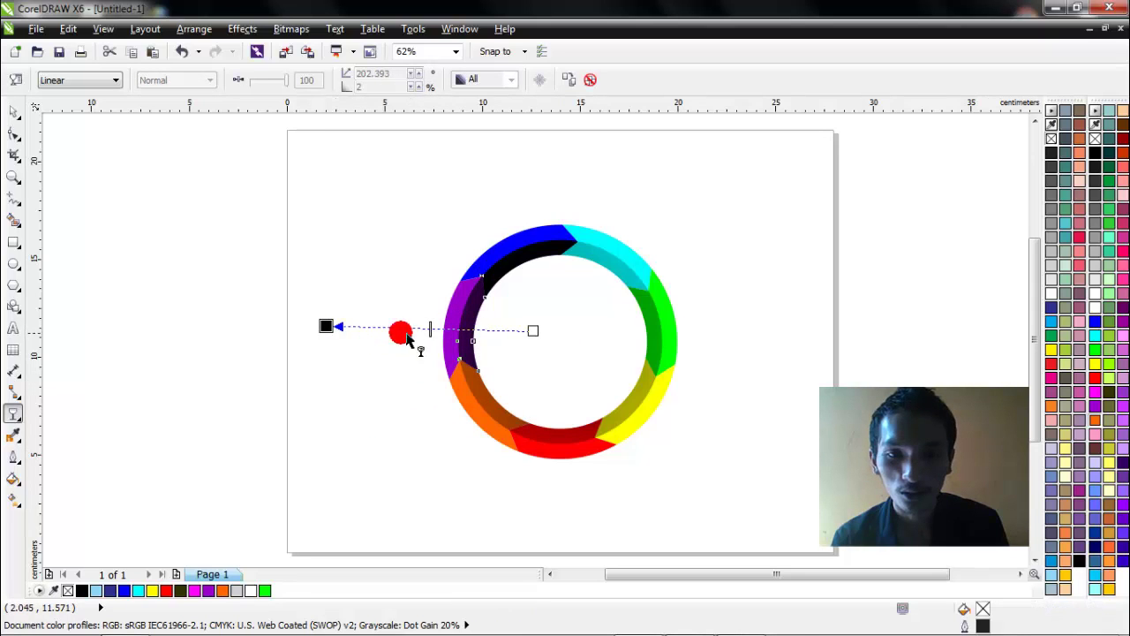
pyautogui.moveTo(493, 342); pyautogui.dragTo(562, 345)
# - Apply an outward linear transparency to the black inner piece of the blue segment and clear the selection
pyautogui.click(522, 272)
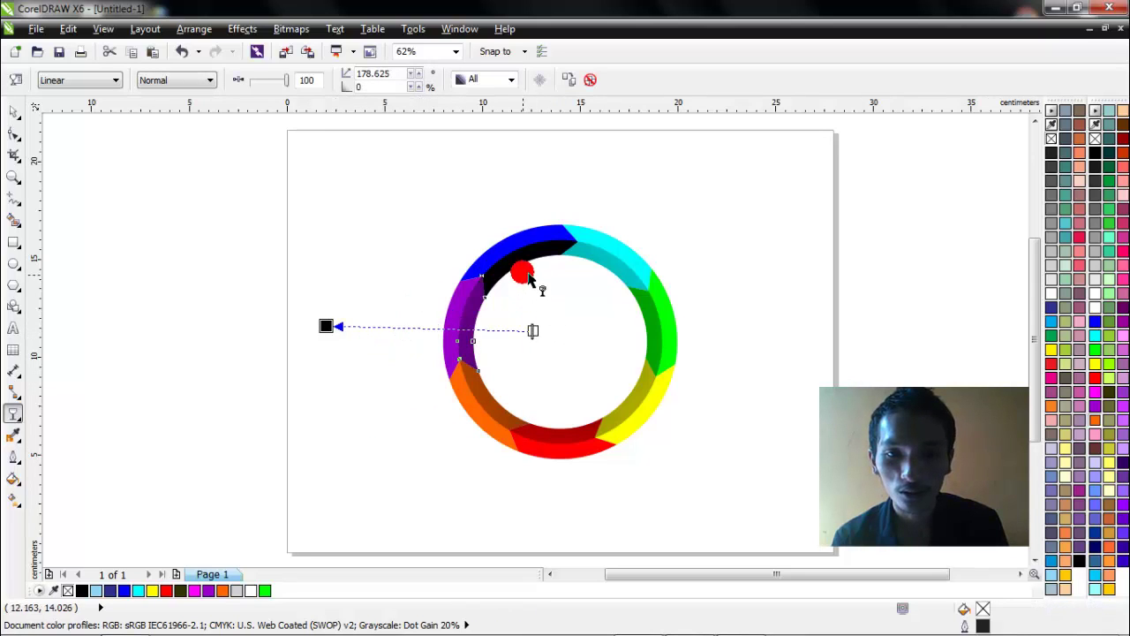
pyautogui.click(522, 263)
pyautogui.moveTo(477, 202); pyautogui.dragTo(457, 163)
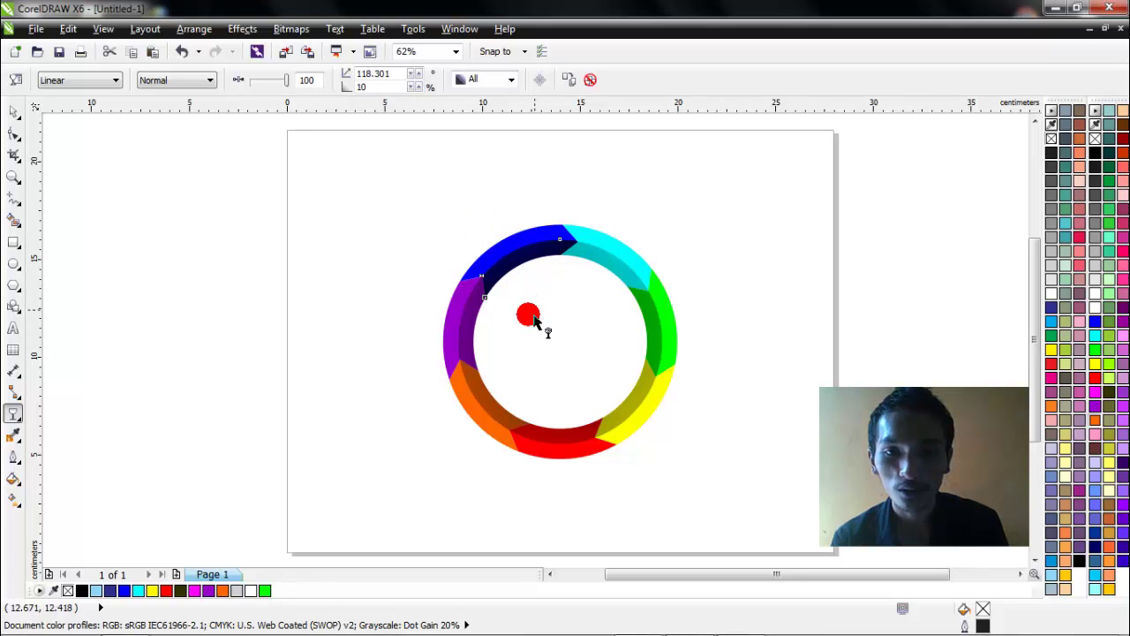
pyautogui.click(20, 108)
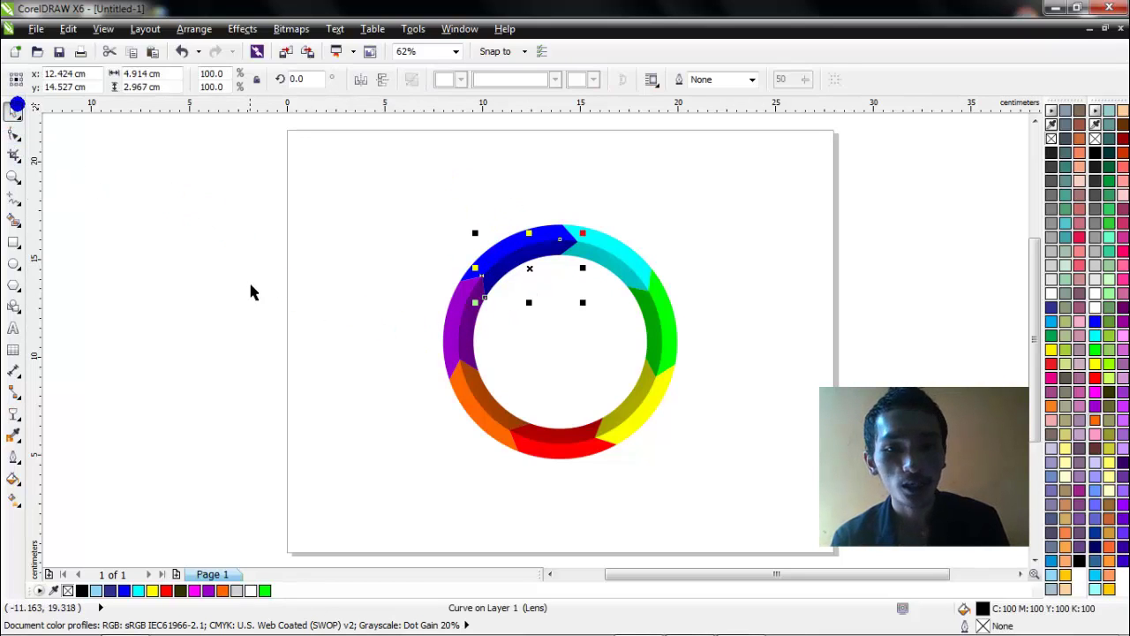
pyautogui.click(248, 279)
# - Group all 14 ring pieces and scale the group down about its center
pyautogui.scroll(-1, 595, 324)
pyautogui.moveTo(465, 227); pyautogui.dragTo(666, 453)
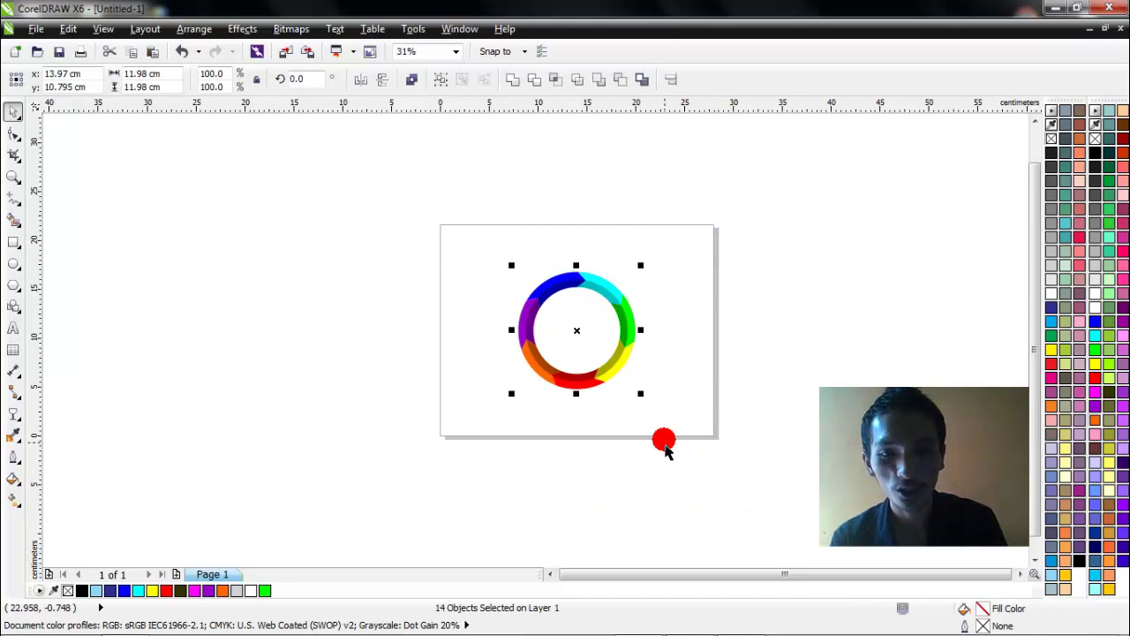
pyautogui.hotkey('ctrl', 'g')
pyautogui.moveTo(643, 398); pyautogui.dragTo(605, 399)
pyautogui.click(636, 363)
# - Enlarge the ring group about its center to about 12.3 cm and move it to the upper-left part of the page
pyautogui.scroll(1, 574, 357)
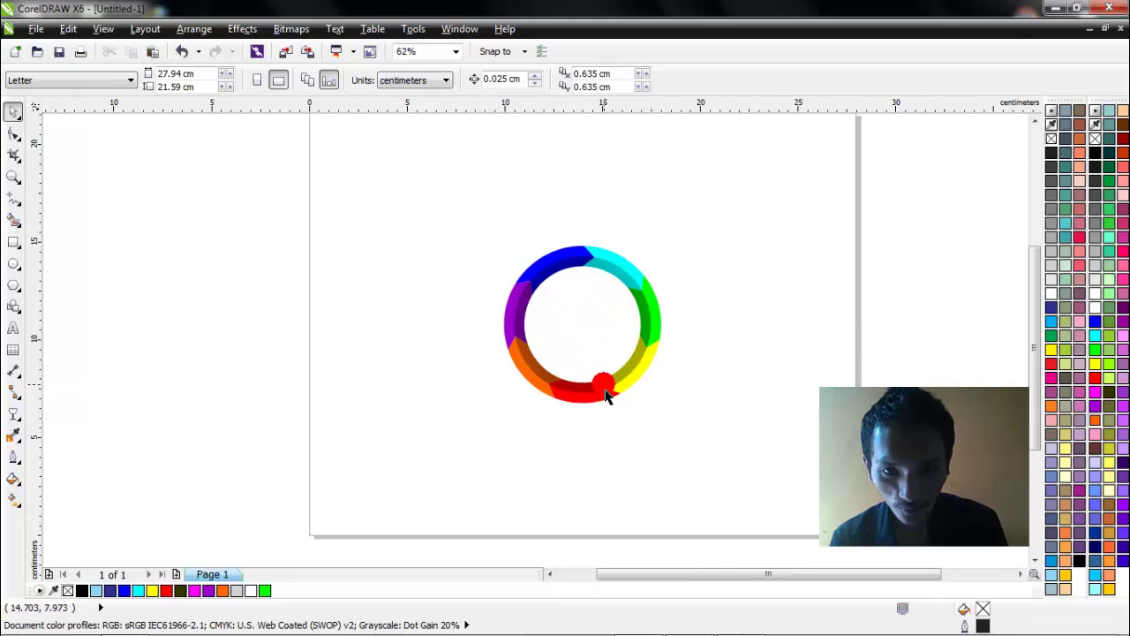
pyautogui.scroll(2, 605, 397)
pyautogui.scroll(-2, 605, 398)
pyautogui.click(604, 391)
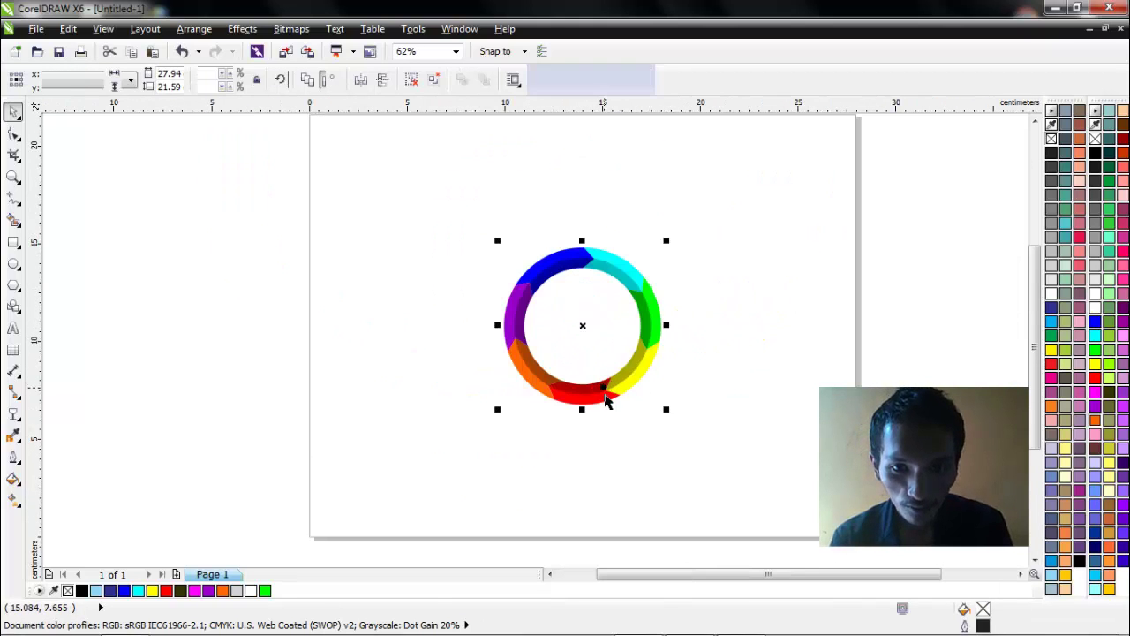
pyautogui.moveTo(666, 409); pyautogui.dragTo(721, 462)
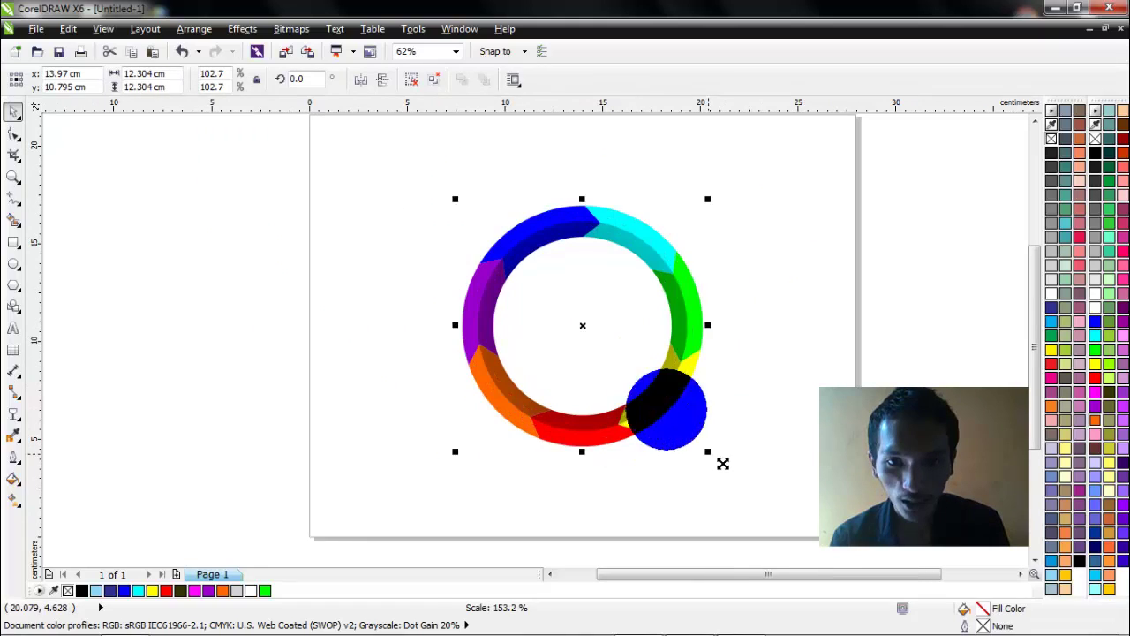
pyautogui.click(736, 393)
pyautogui.moveTo(676, 364); pyautogui.dragTo(540, 297)
pyautogui.click(670, 307)
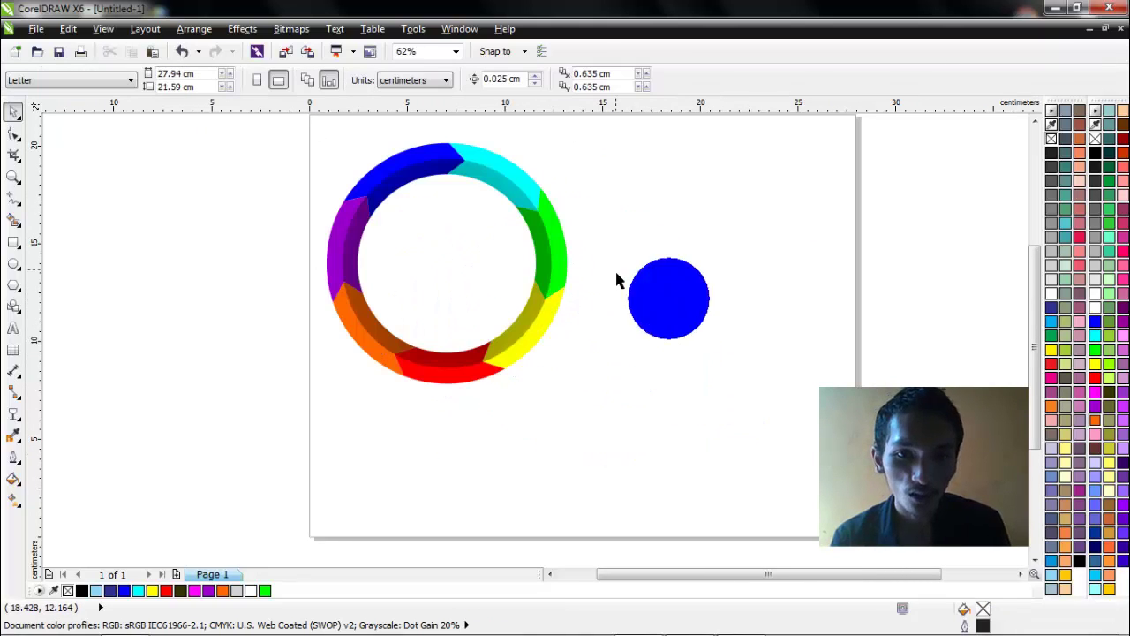
# - Draw two concentric circles about 9.43 cm and 13.55 cm in diameter, to the right of the colored ring
pyautogui.scroll(-1, 585, 288)
pyautogui.moveTo(542, 251)
pyautogui.mouseDown()
pyautogui.moveTo(411, 283)
pyautogui.moveTo(12, 274)
pyautogui.mouseUp()
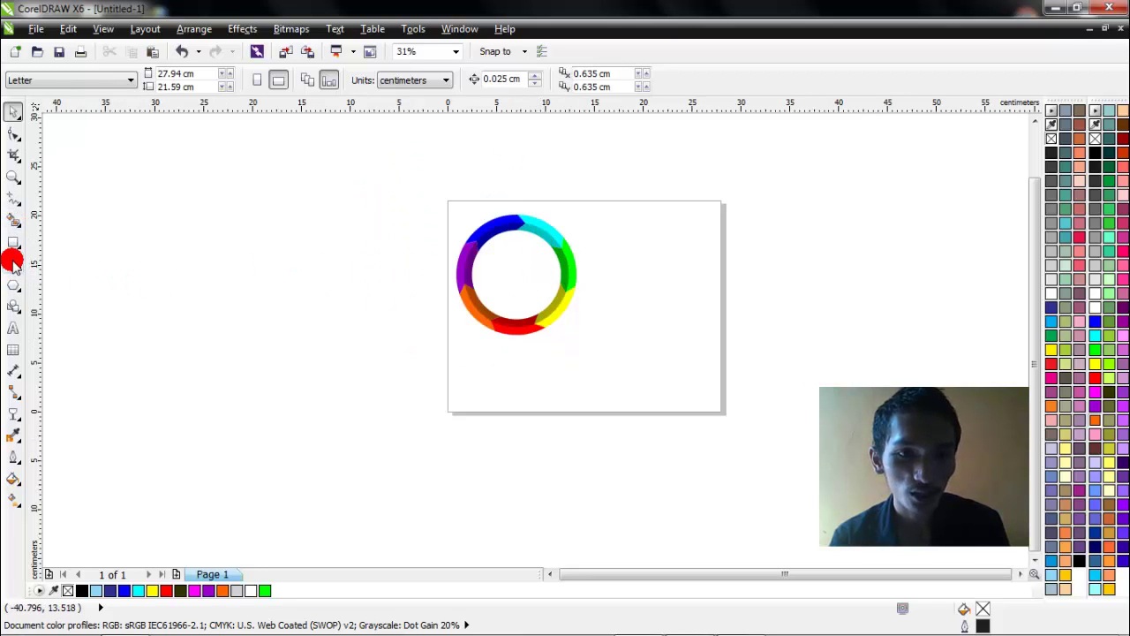
pyautogui.click(13, 263)
pyautogui.moveTo(615, 246); pyautogui.dragTo(744, 374)
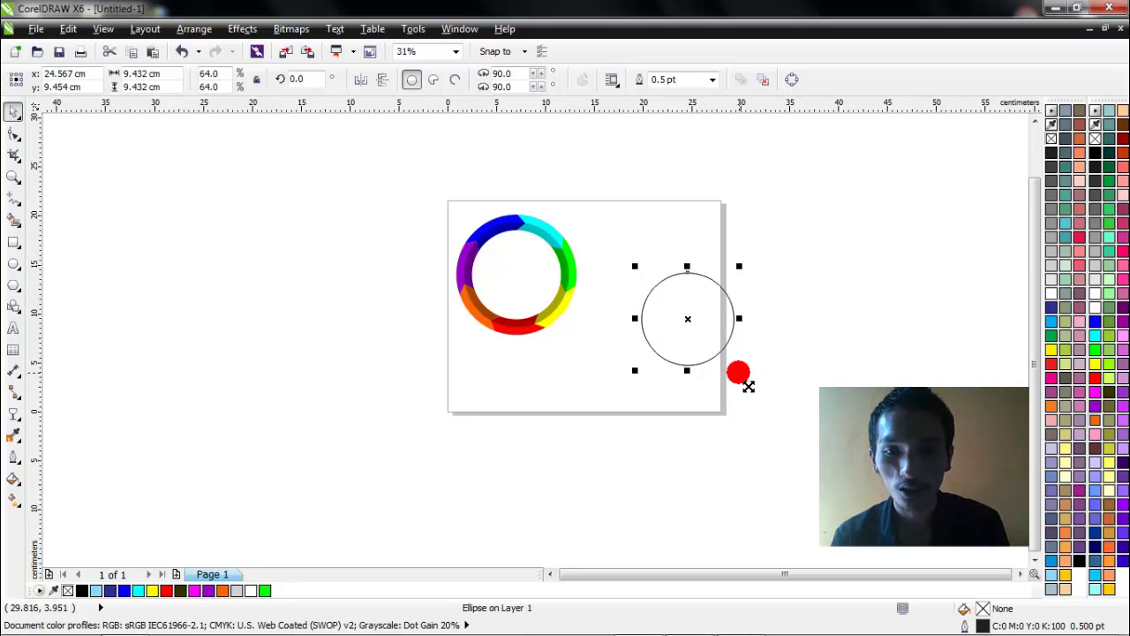
pyautogui.moveTo(748, 386); pyautogui.dragTo(767, 411)
pyautogui.click(845, 297)
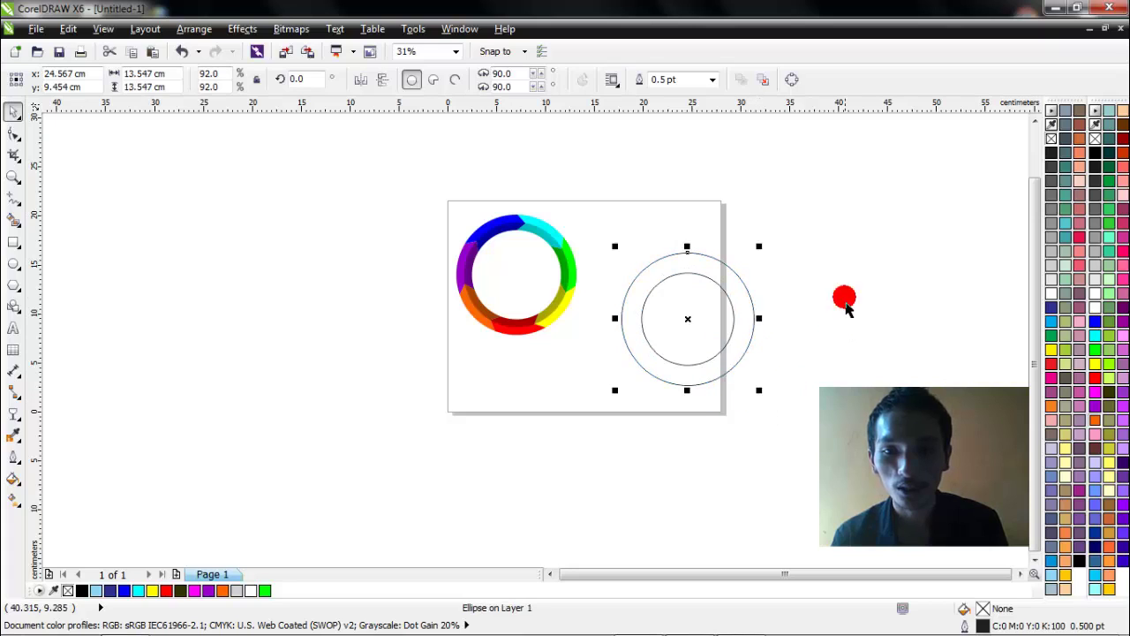
# - Center both the large and the small circle on the page
pyautogui.click(690, 332)
pyautogui.press('p')
pyautogui.click(691, 322)
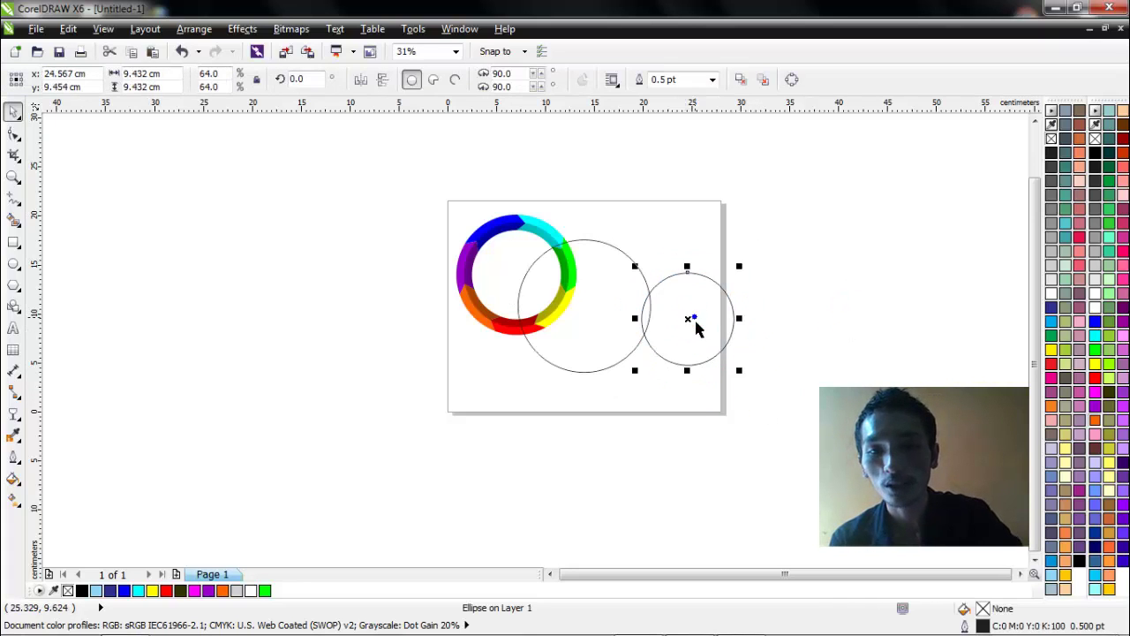
pyautogui.press('p')
# - Move the colored ring group off the page to its left and clear the selection
pyautogui.click(478, 270)
pyautogui.click(479, 283)
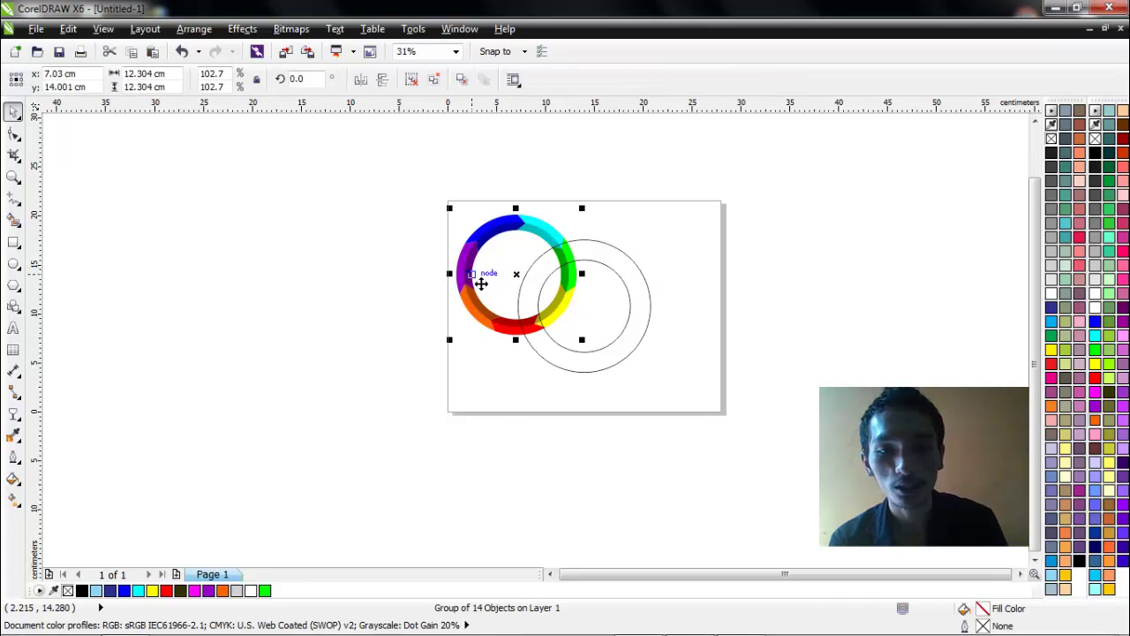
pyautogui.moveTo(479, 282); pyautogui.dragTo(281, 315)
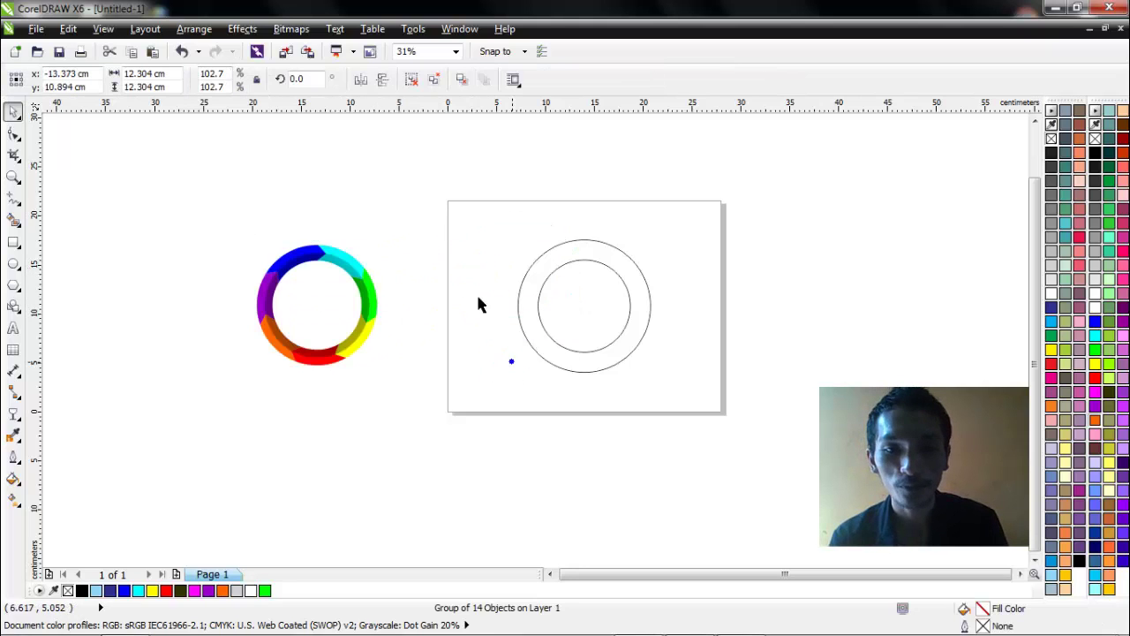
pyautogui.moveTo(451, 192); pyautogui.dragTo(726, 425)
pyautogui.click(802, 396)
# - Draw a slanted straight line about 3.5 cm long from outside the large circle's upper-left side into the band between the circles
pyautogui.press('z')
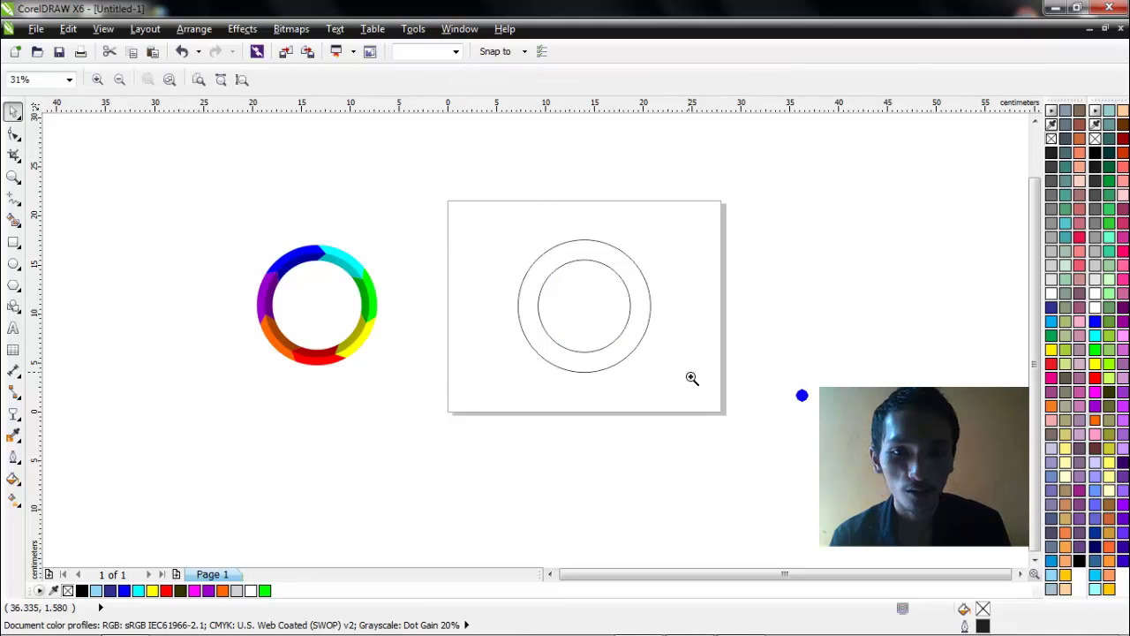
pyautogui.moveTo(468, 223); pyautogui.dragTo(711, 394)
pyautogui.press('space')
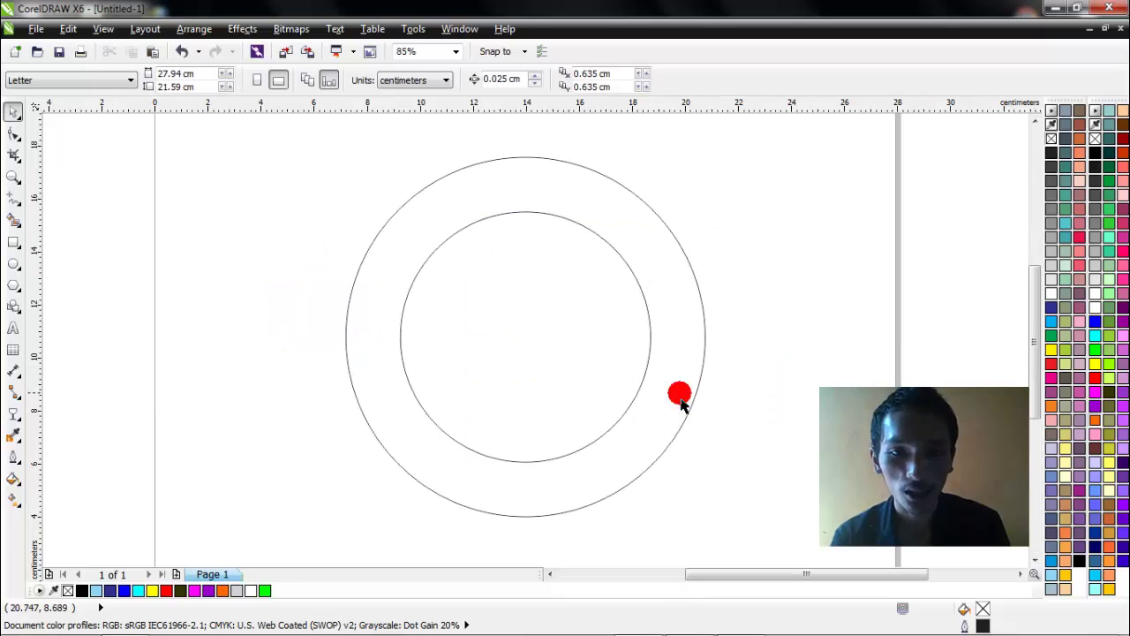
pyautogui.click(19, 195)
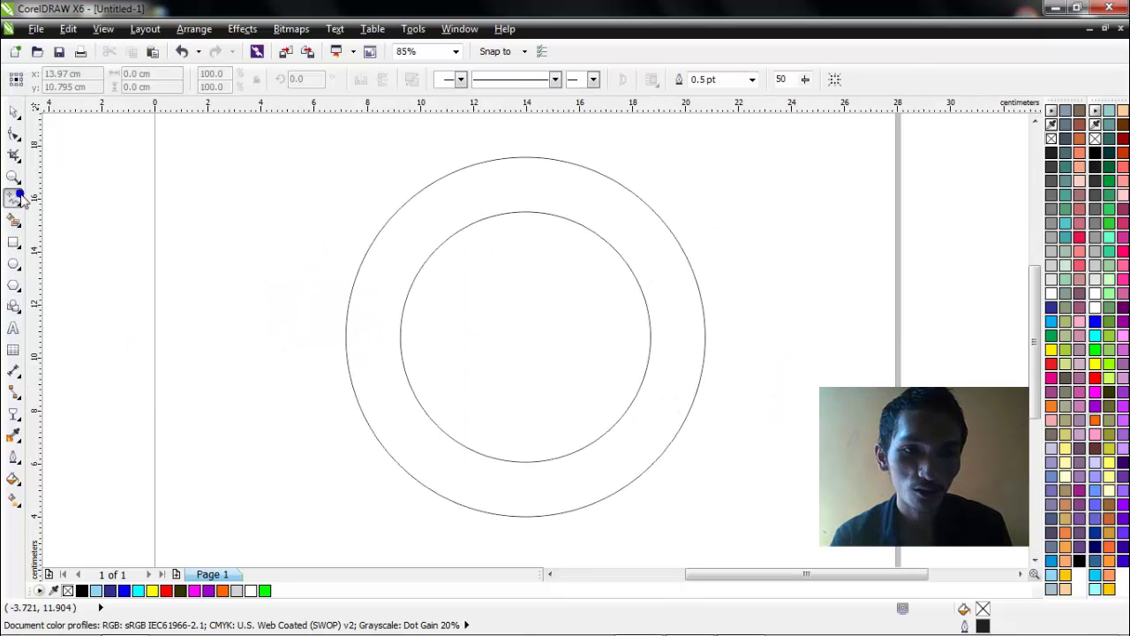
pyautogui.click(312, 266)
pyautogui.click(407, 248)
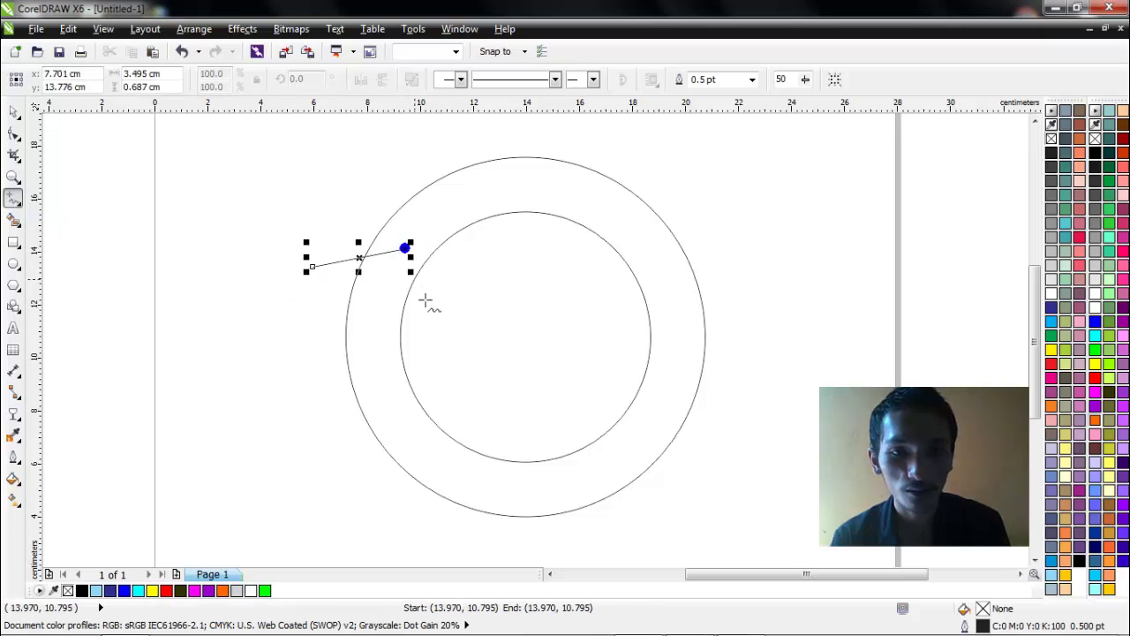
# - Extend the slanted line with a second segment ending inside the small circle, forming an angled line about 4.21 by 3.46 cm
pyautogui.click(434, 329)
pyautogui.click(405, 248)
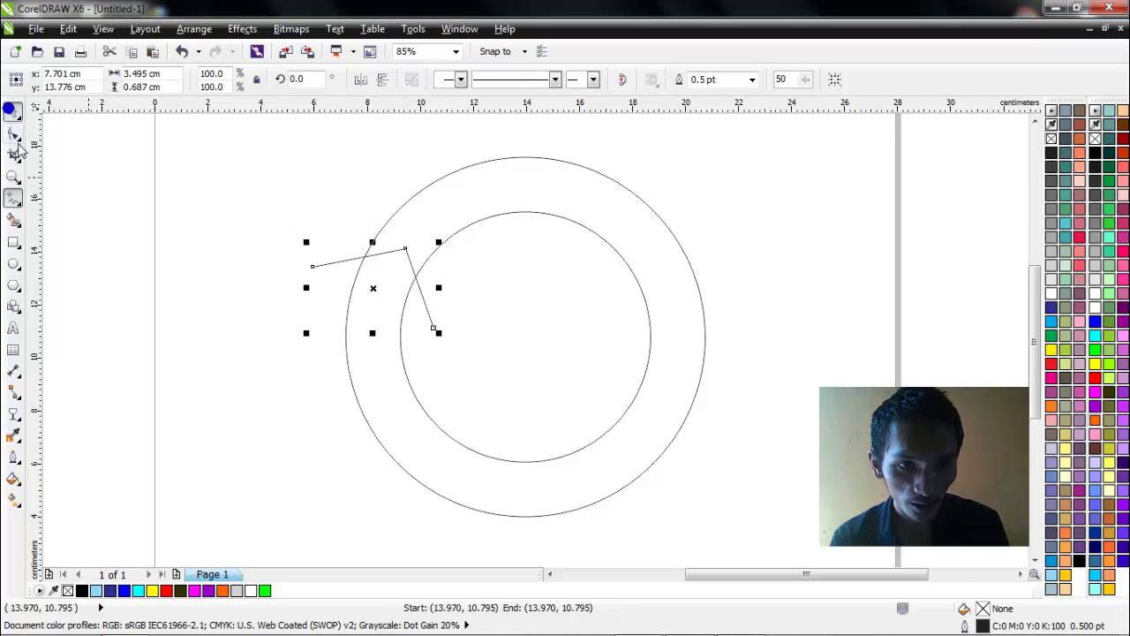
pyautogui.click(14, 134)
pyautogui.moveTo(438, 335); pyautogui.dragTo(424, 343)
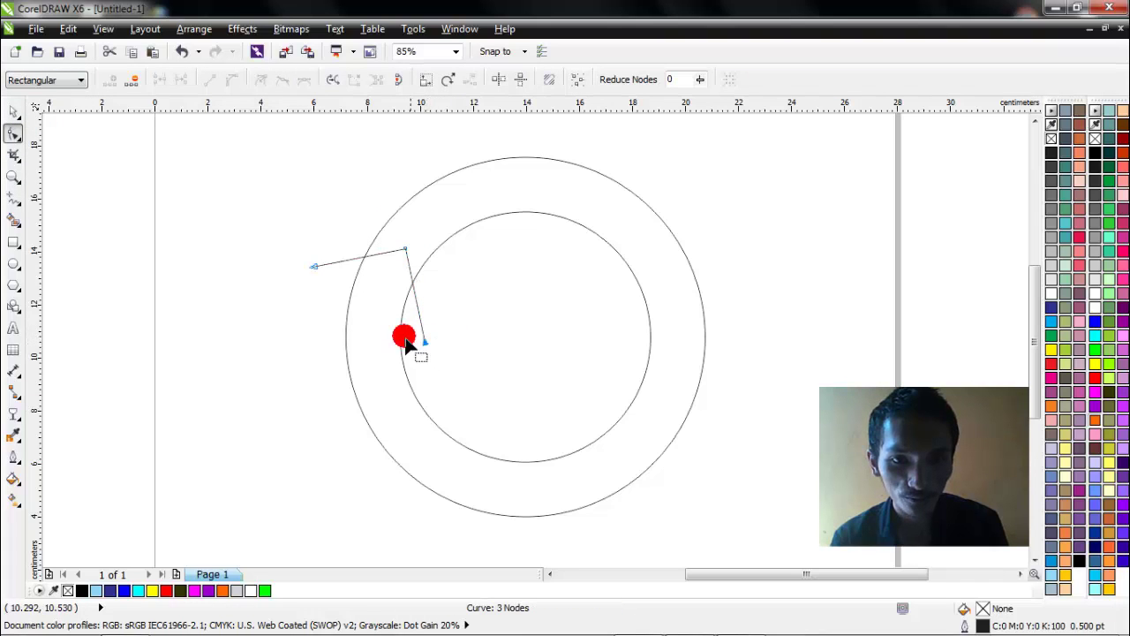
pyautogui.click(234, 244)
pyautogui.click(13, 110)
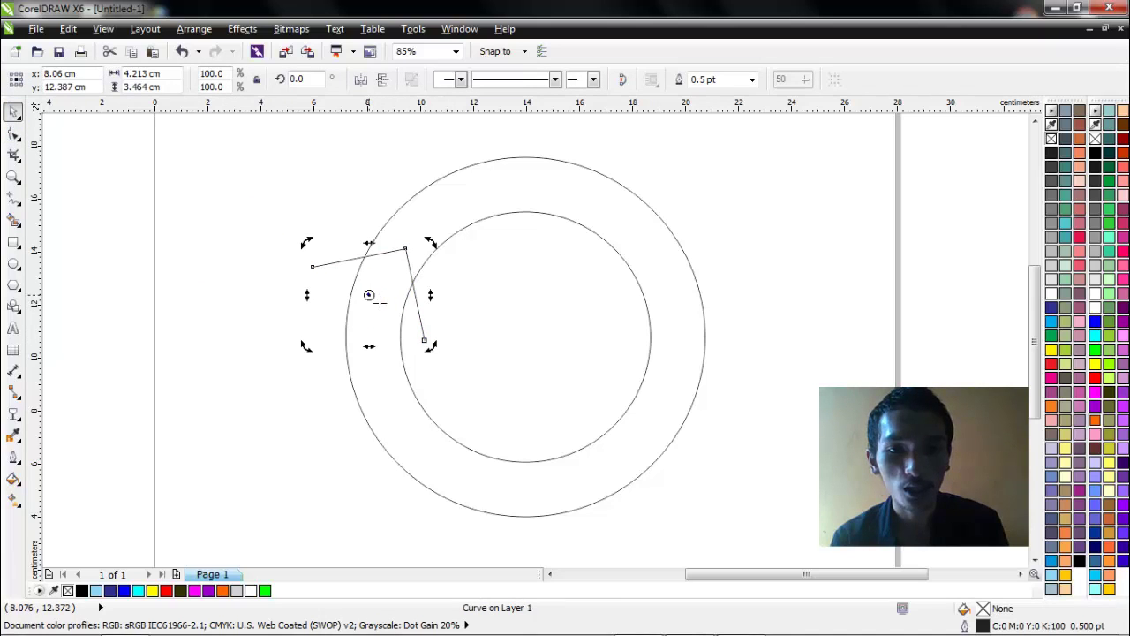
pyautogui.click(774, 244)
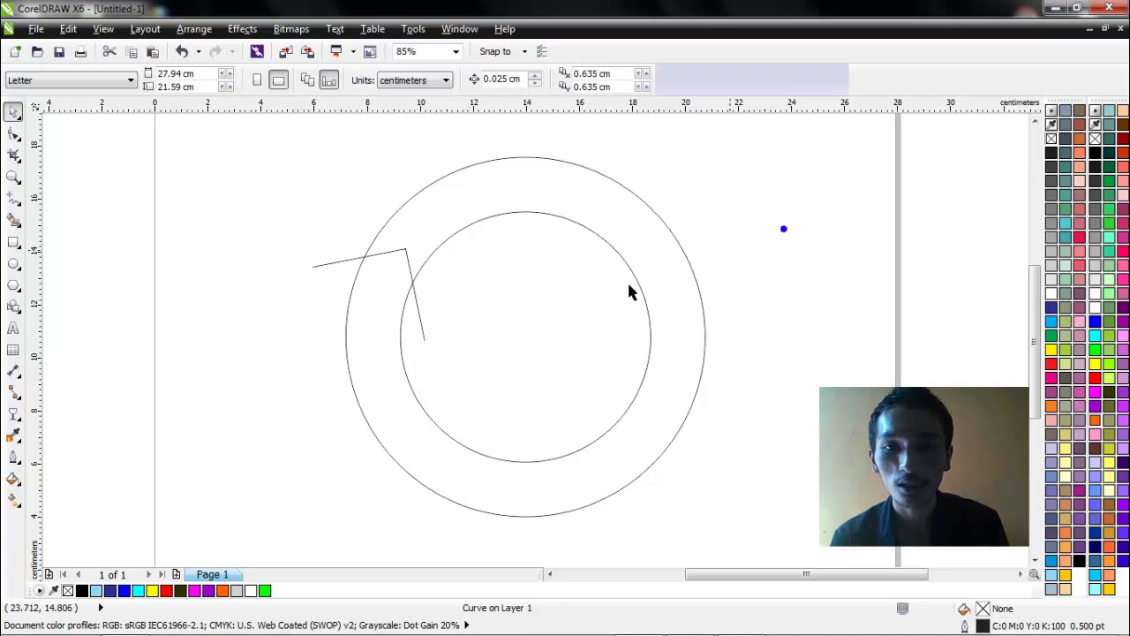
# - Select the angled line and open the Rotate transformation settings for it
pyautogui.doubleClick(385, 265)
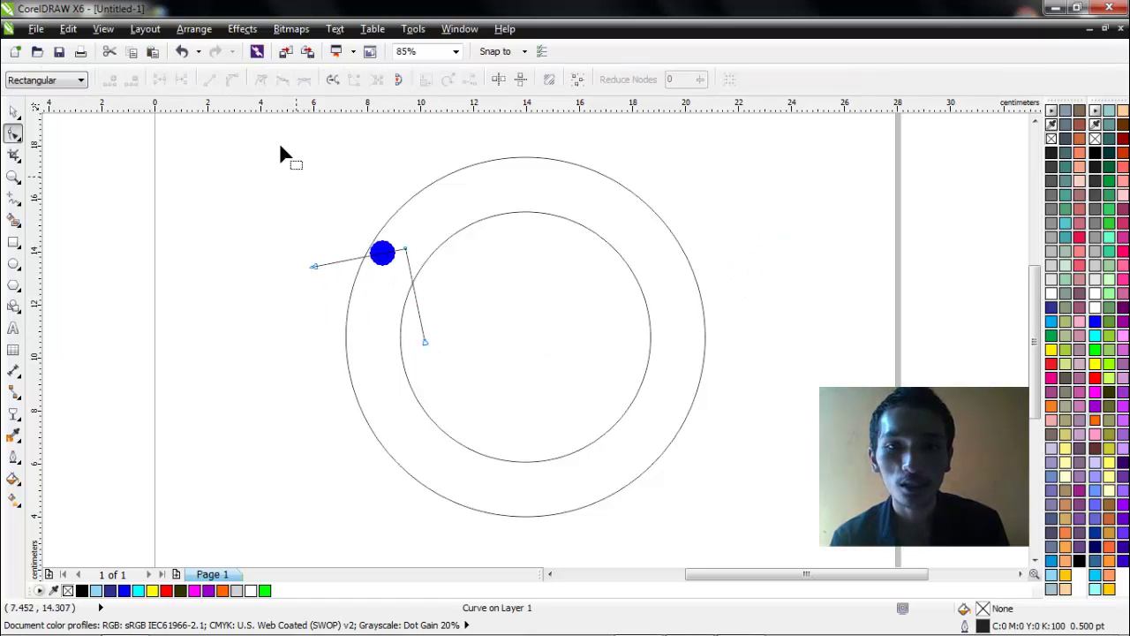
pyautogui.click(257, 62)
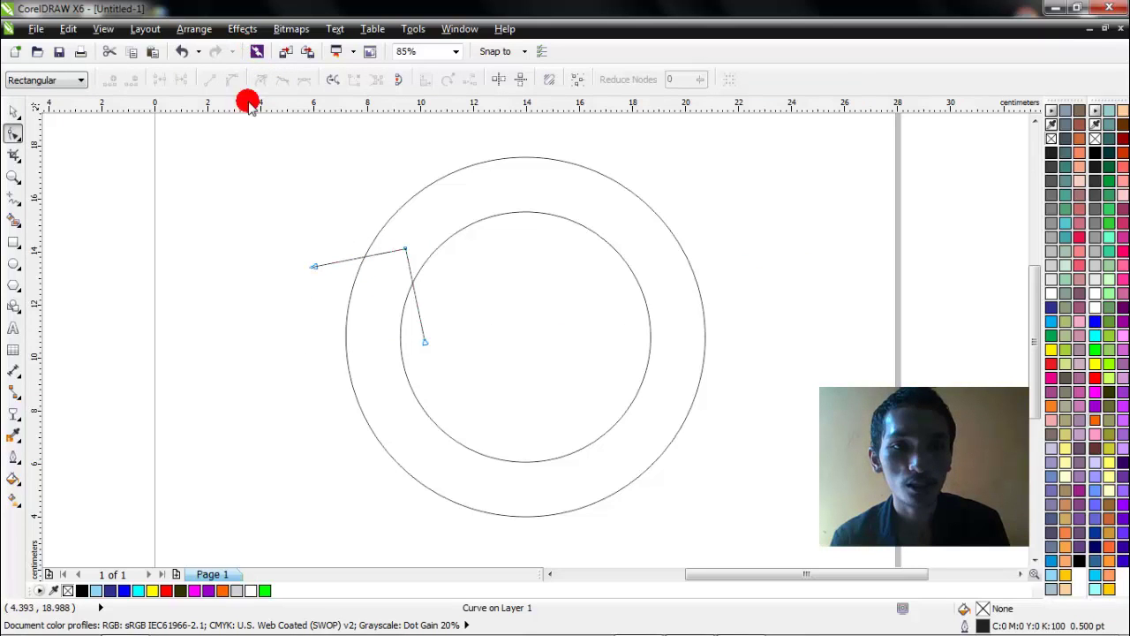
pyautogui.click(13, 110)
pyautogui.click(209, 29)
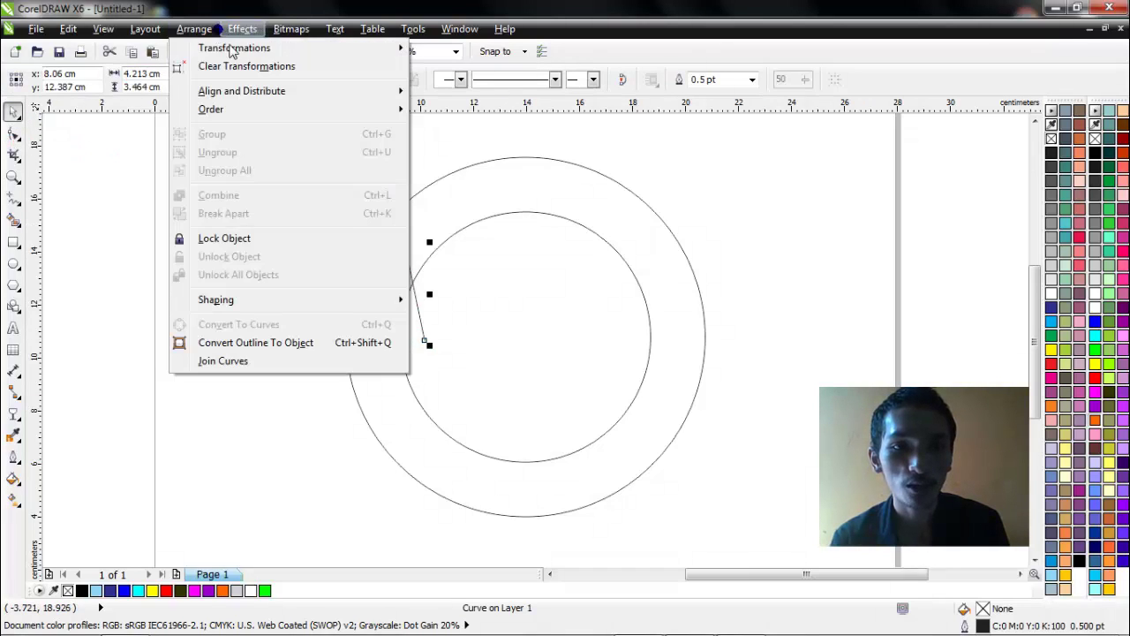
pyautogui.click(340, 45)
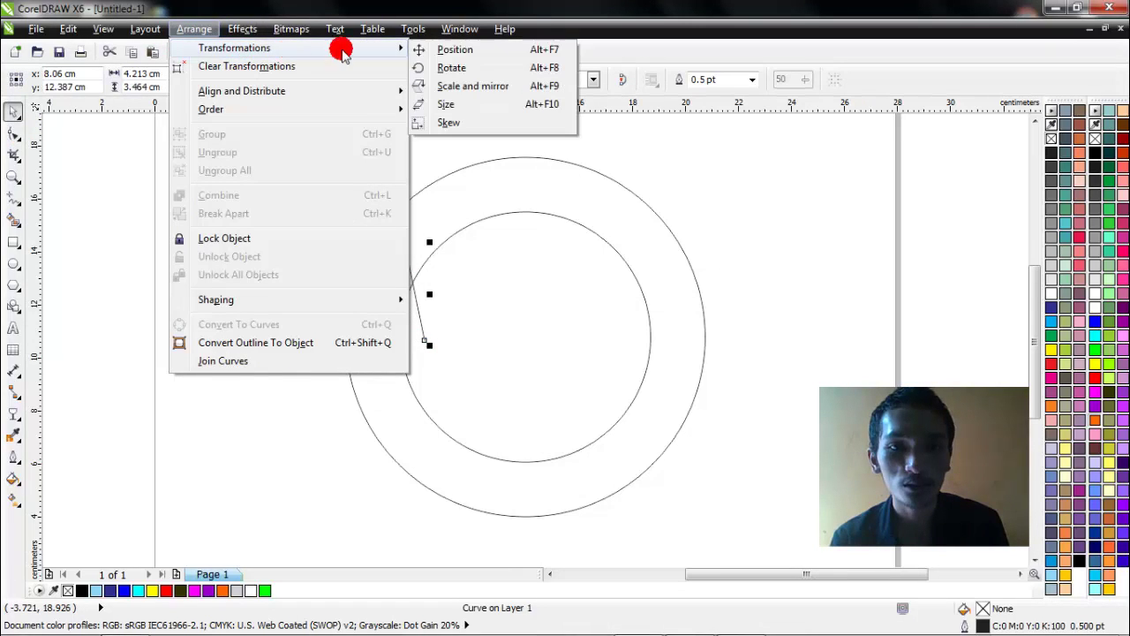
pyautogui.click(421, 67)
# - Try four successive 70° rotated copies of the angled line around the circles' center and undo them
pyautogui.click(890, 170)
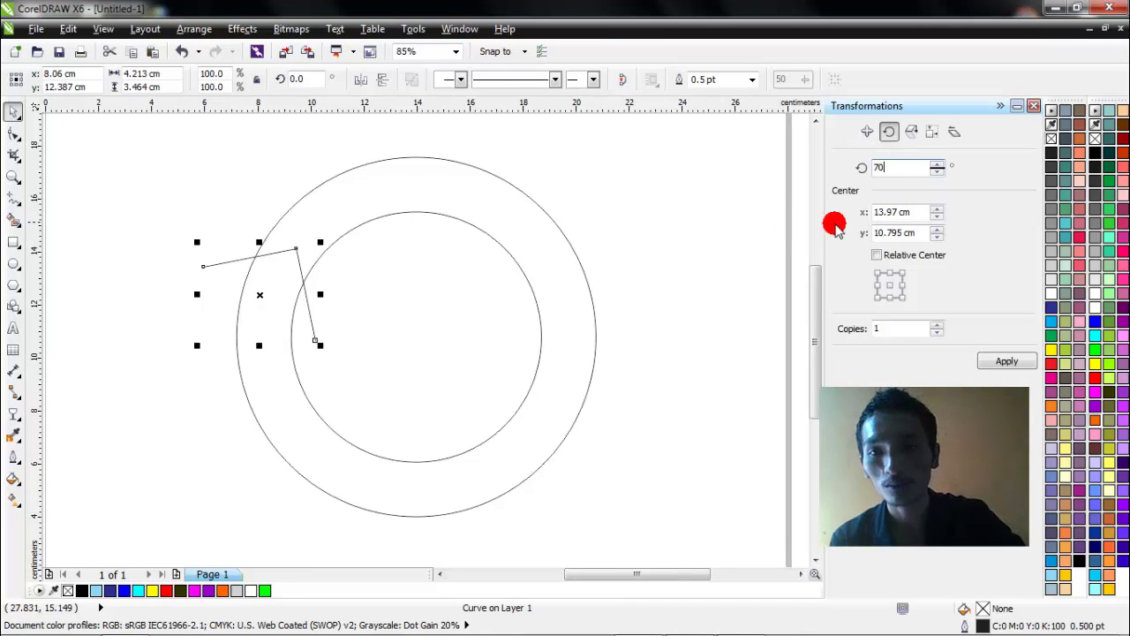
pyautogui.write('70')
pyautogui.click(1004, 363)
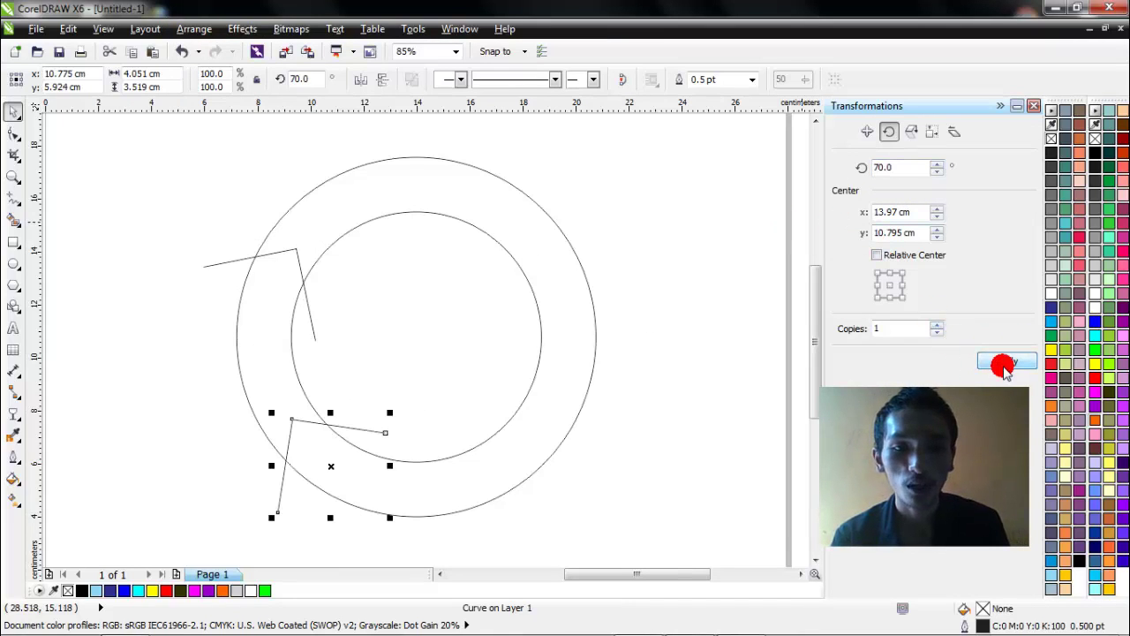
pyautogui.click(1004, 364)
pyautogui.click(1005, 365)
pyautogui.click(1006, 366)
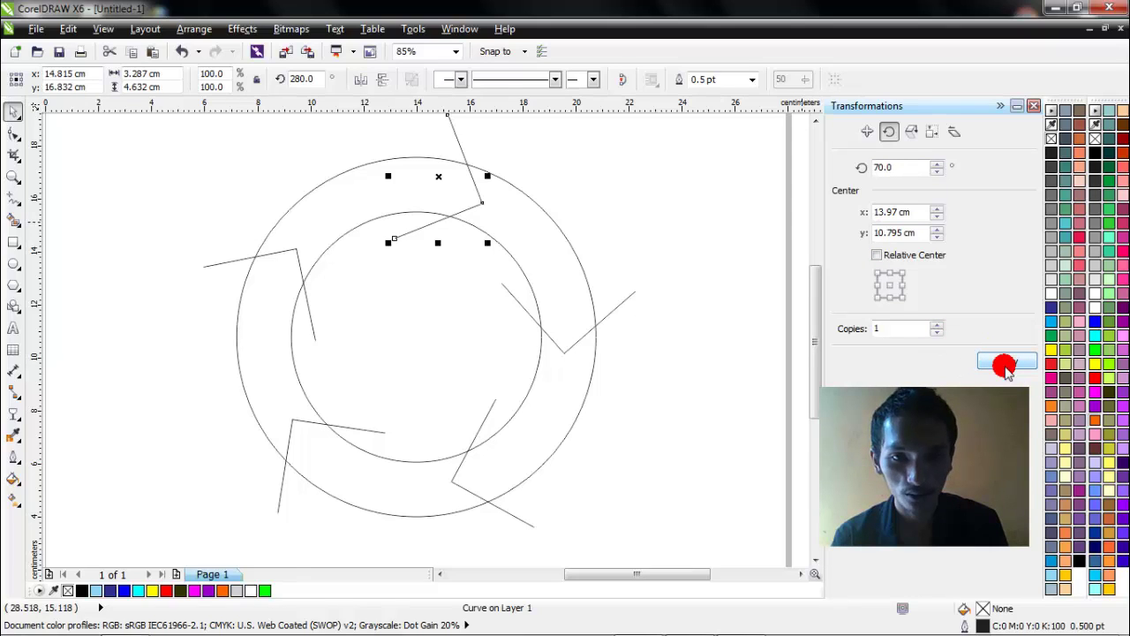
pyautogui.hotkey('ctrl', 'z')
pyautogui.hotkey('ctrl', 'z')
pyautogui.hotkey('ctrl', 'z')
pyautogui.hotkey('ctrl', 'z')
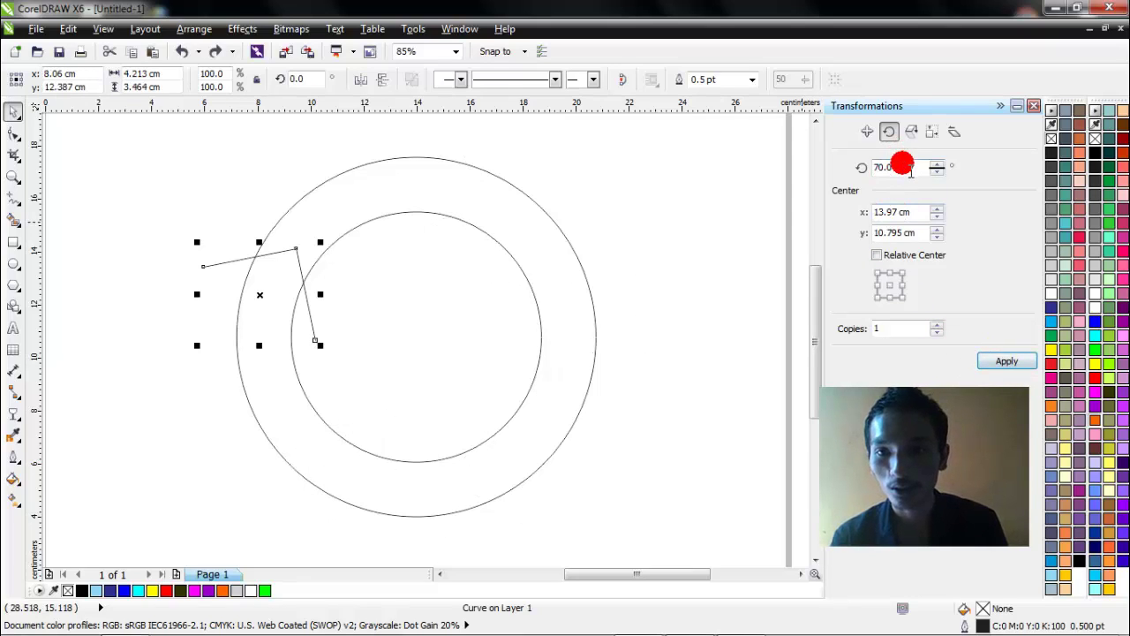
# - Try three successive 90° rotated copies of the angled line around the circles' center and undo them
pyautogui.moveTo(867, 180); pyautogui.dragTo(859, 172)
pyautogui.write('9')
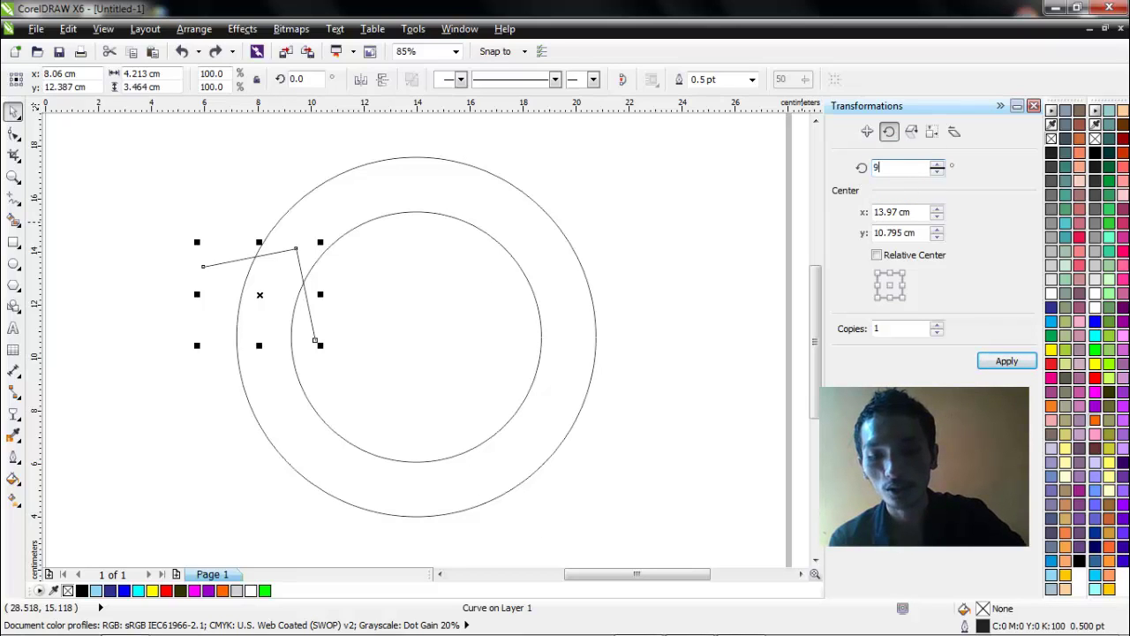
pyautogui.write('0')
pyautogui.click(934, 267)
pyautogui.click(993, 361)
pyautogui.click(993, 361)
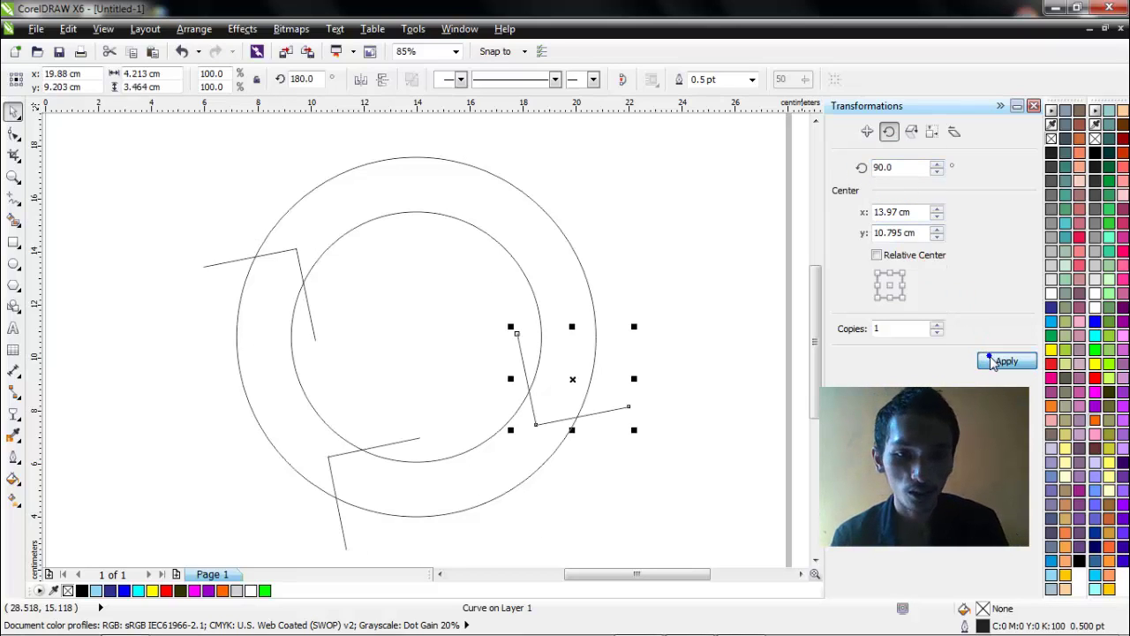
pyautogui.click(993, 361)
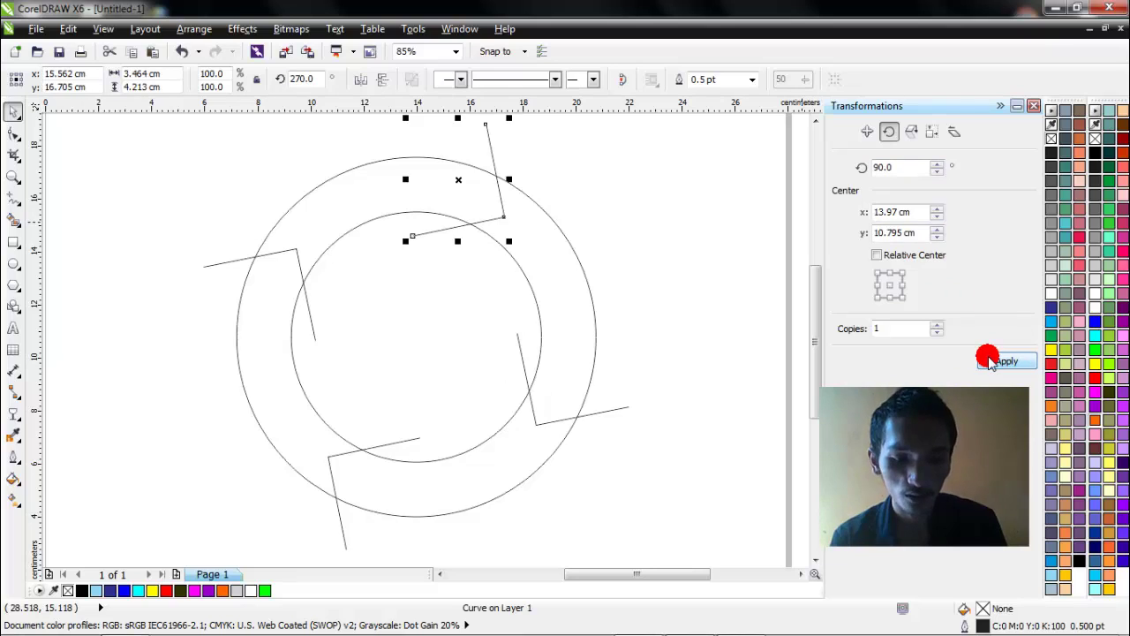
pyautogui.hotkey('ctrl', 'z')
pyautogui.hotkey('ctrl', 'z')
pyautogui.hotkey('ctrl', 'z')
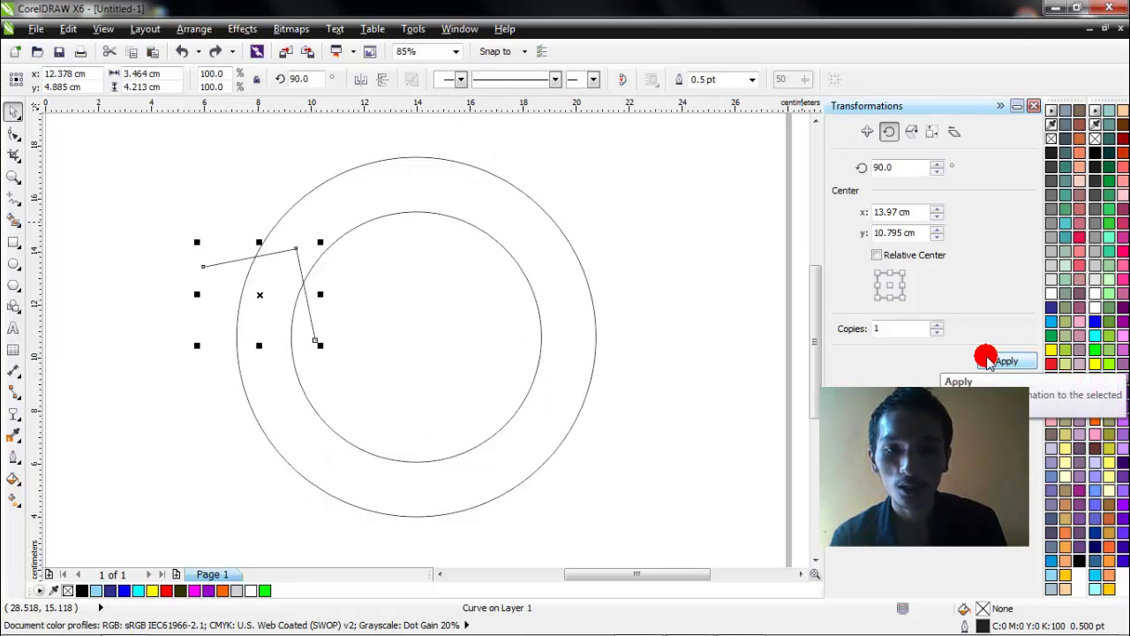
# - Create two successive 120° rotated copies of the angled line around the circles' center and clear the selection
pyautogui.click(891, 167)
pyautogui.doubleClick(898, 167)
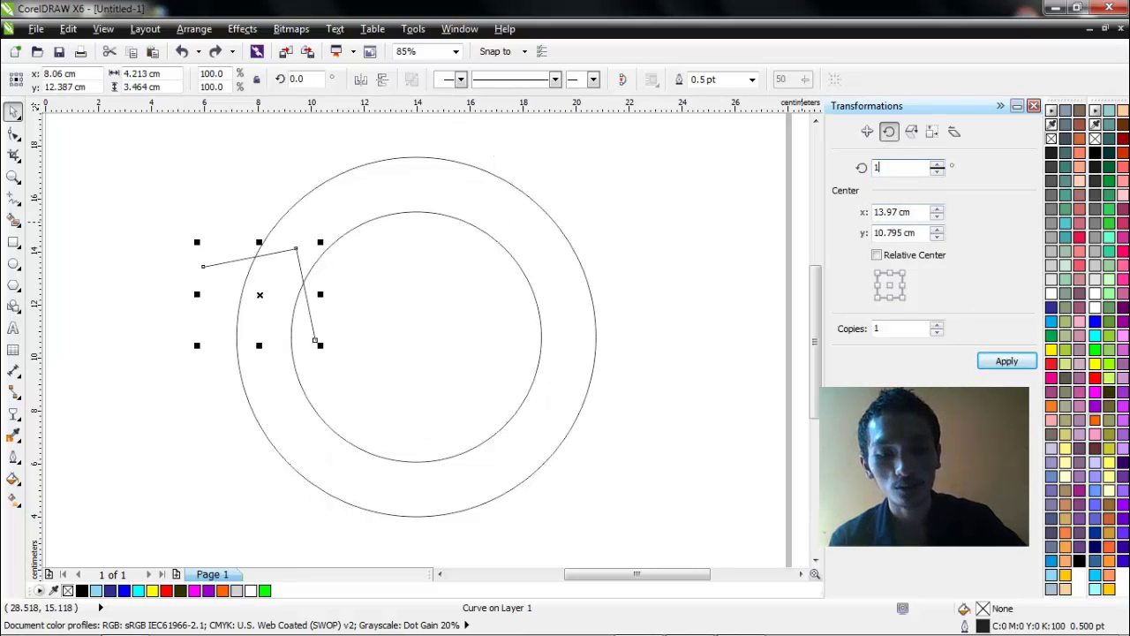
pyautogui.click(984, 357)
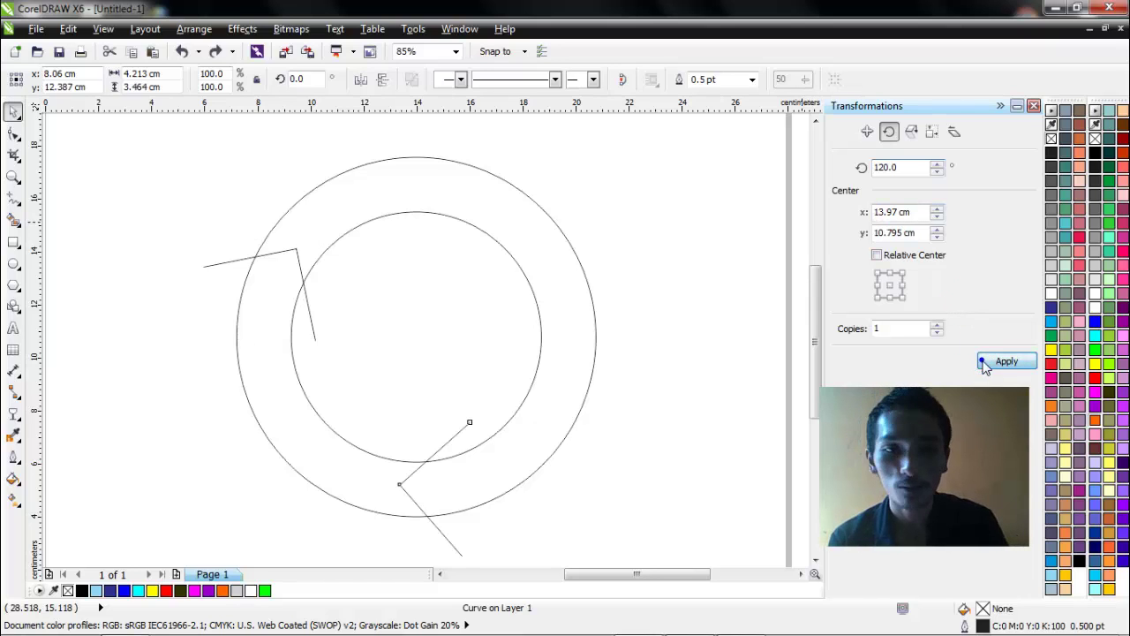
pyautogui.click(986, 364)
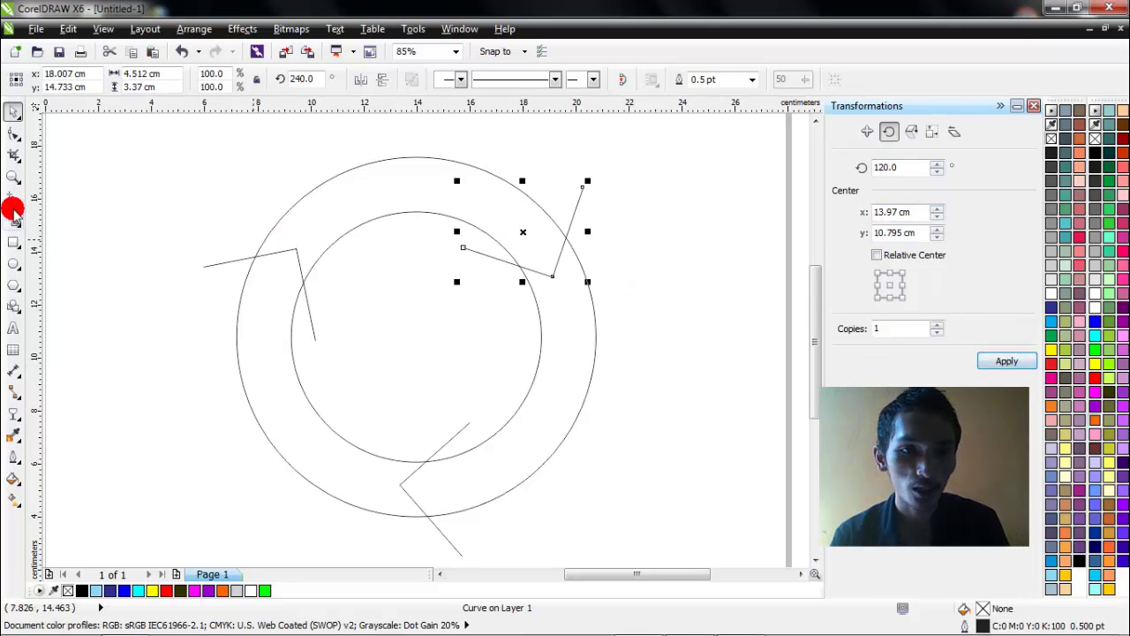
pyautogui.click(193, 203)
# - Smart Fill the three arrow-shaped sections between the two circles in black
pyautogui.click(16, 255)
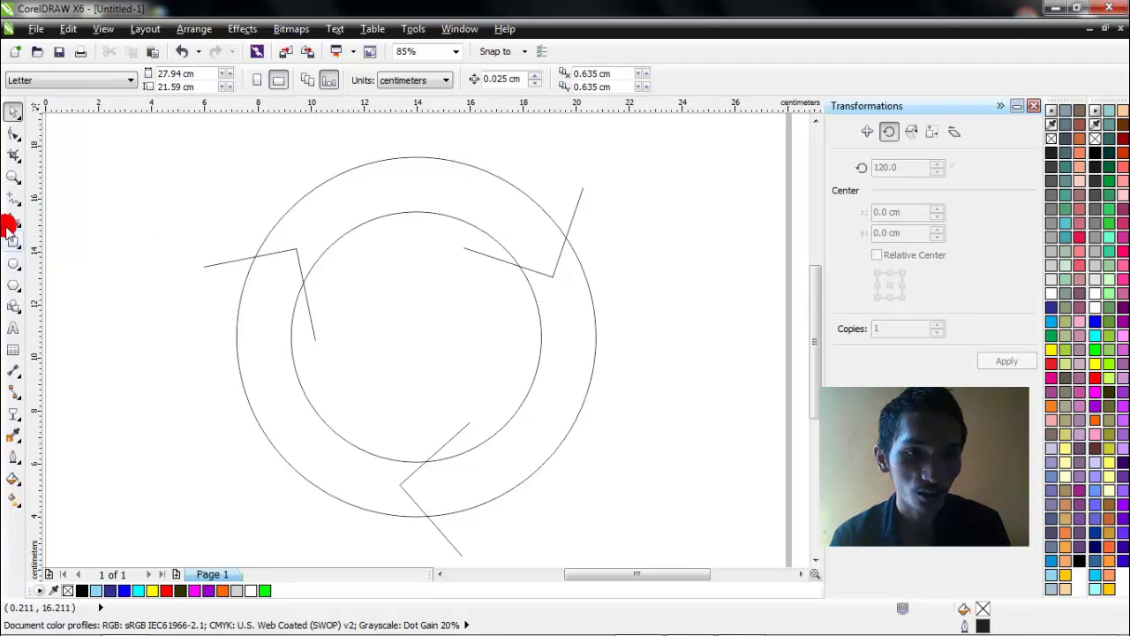
pyautogui.click(13, 219)
pyautogui.click(391, 213)
pyautogui.click(582, 352)
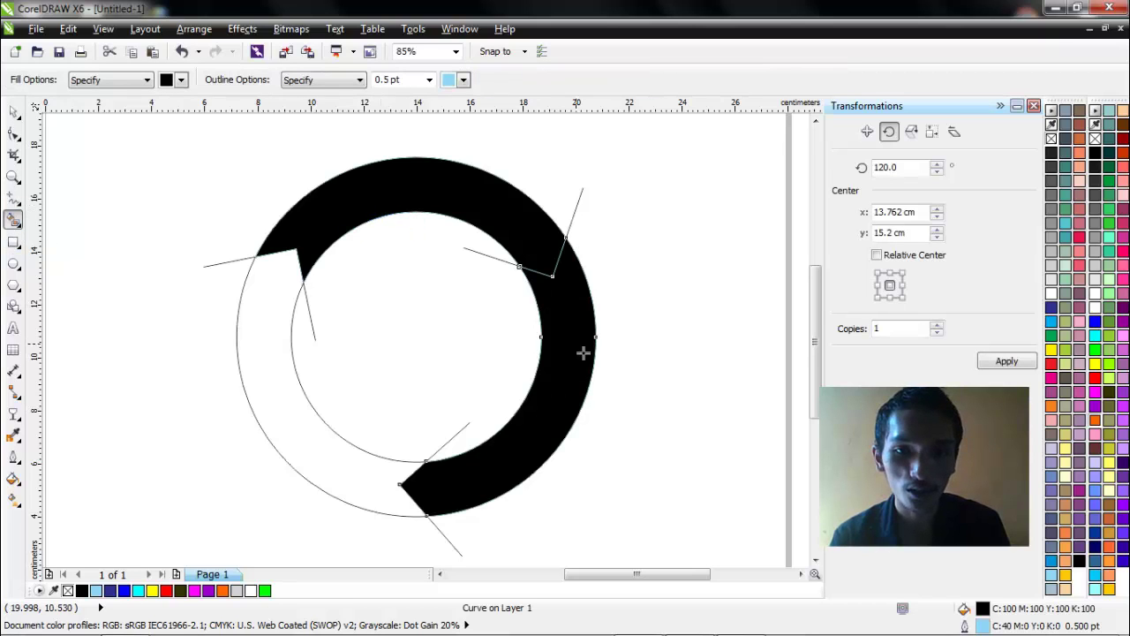
pyautogui.click(303, 459)
# - Delete the three angled lines that cross the black ring
pyautogui.click(19, 117)
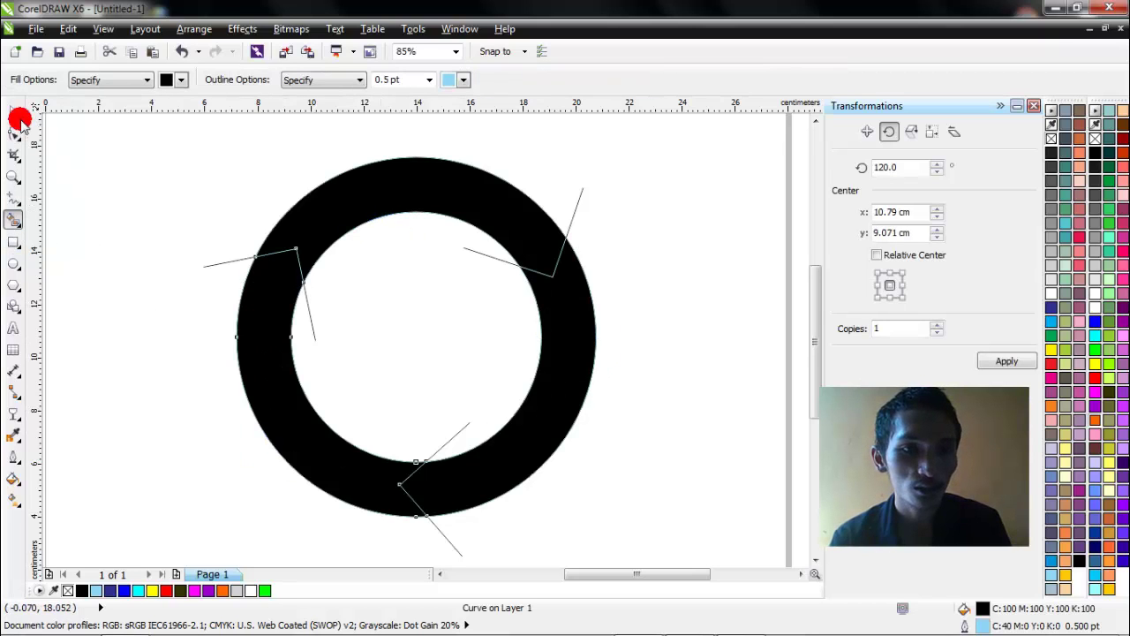
pyautogui.click(203, 273)
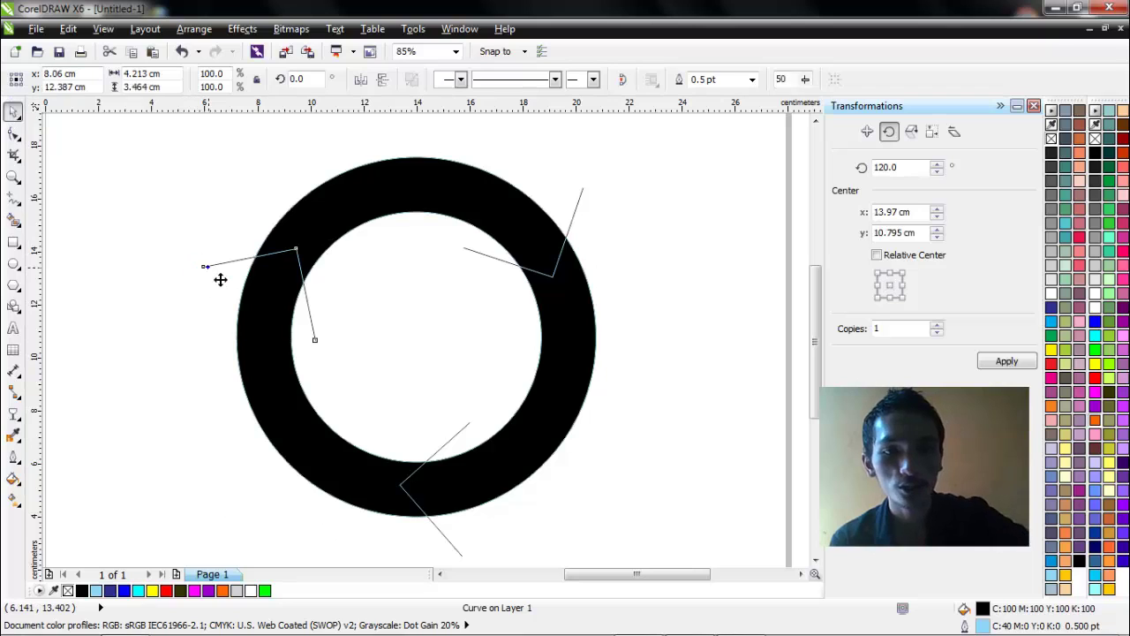
pyautogui.click(497, 253)
pyautogui.click(575, 206)
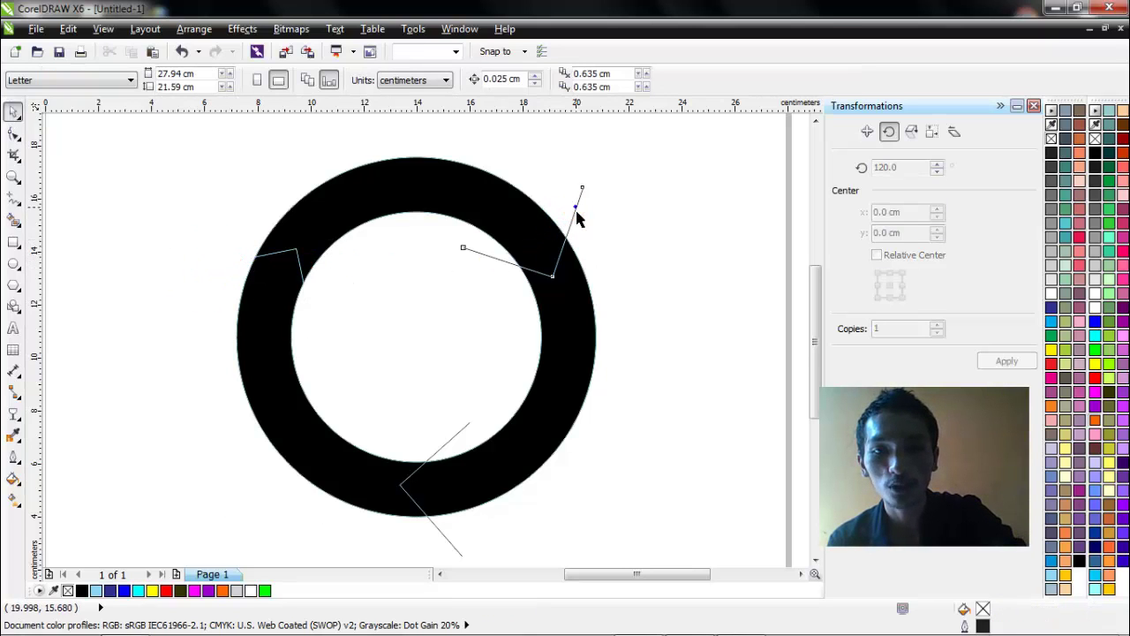
pyautogui.click(443, 537)
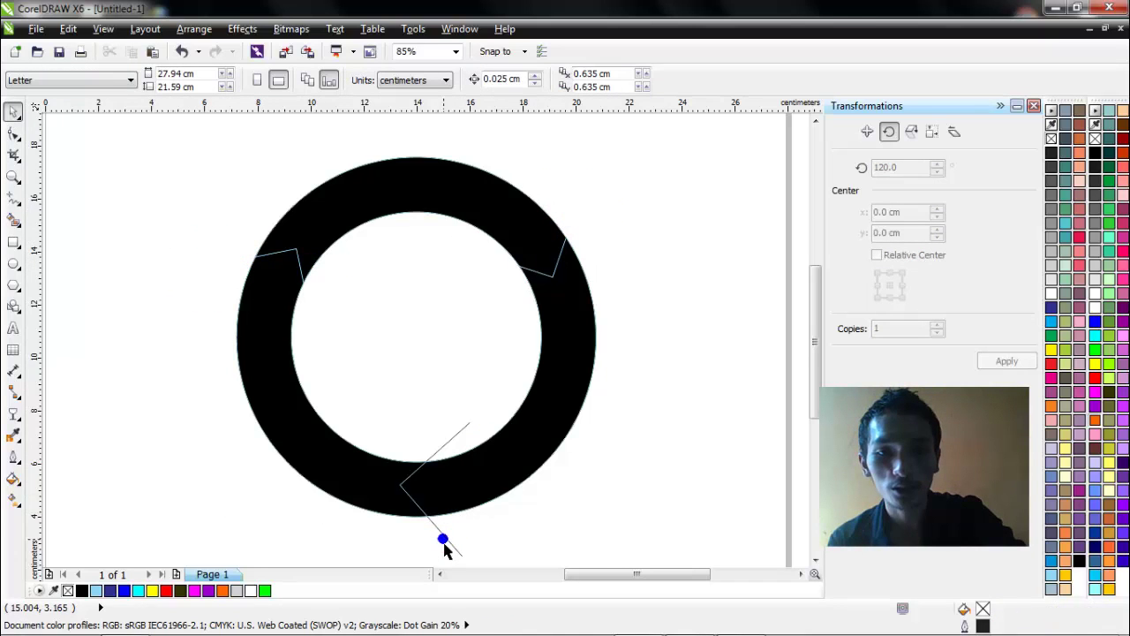
pyautogui.click(443, 537)
pyautogui.press('Delete')
# - Color the upper ring segment blue, the right one red and the left one yellow
pyautogui.click(346, 285)
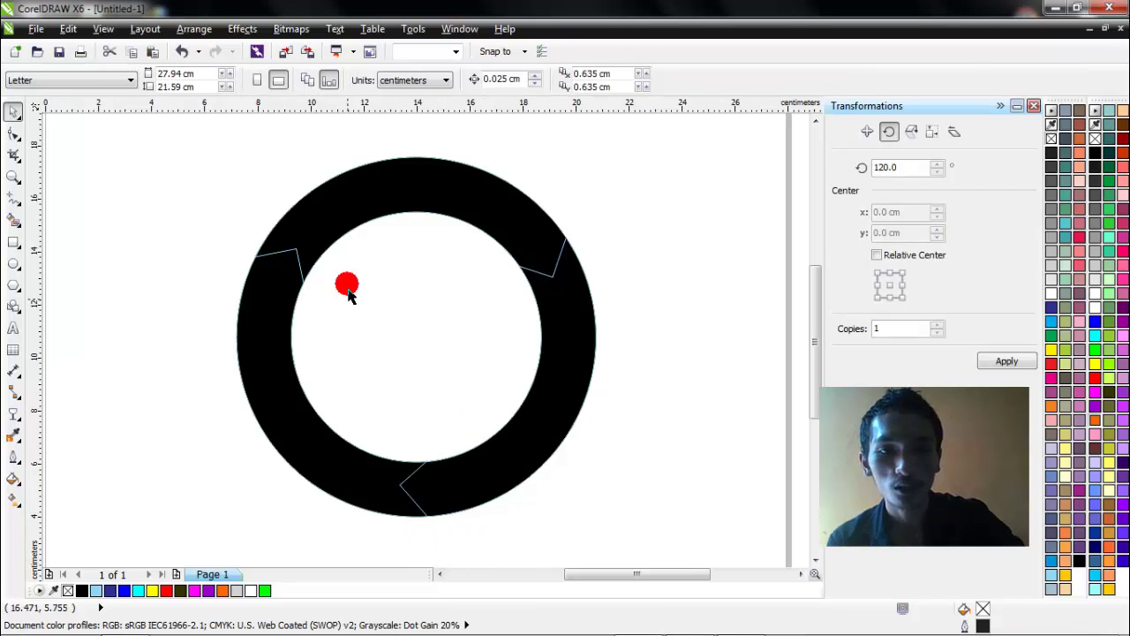
pyautogui.click(341, 215)
pyautogui.click(465, 228)
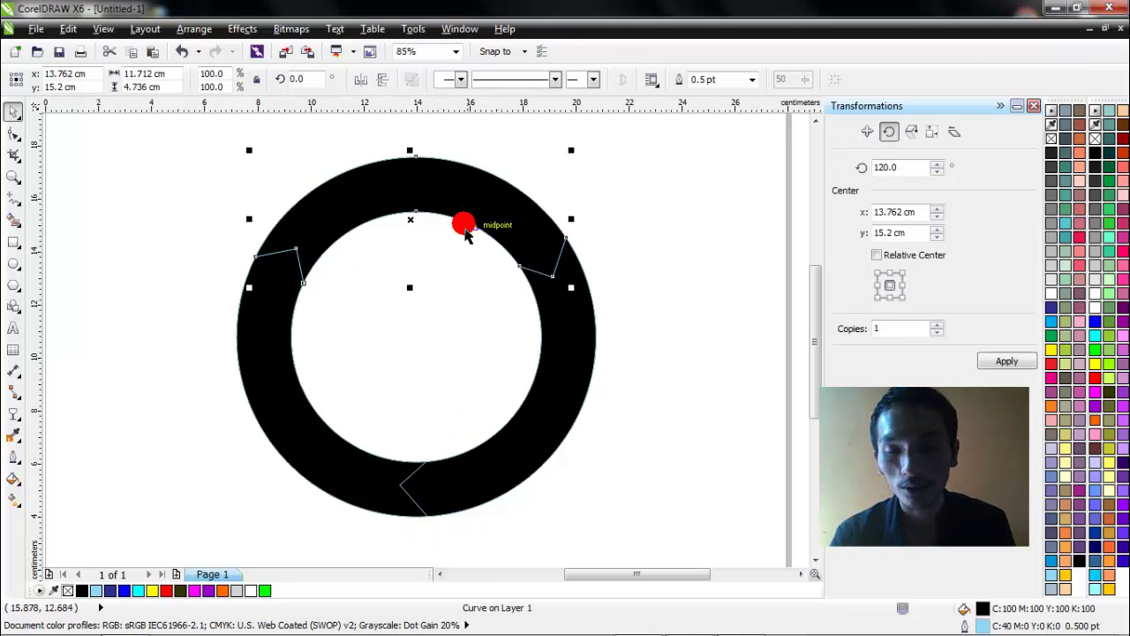
pyautogui.click(1095, 324)
pyautogui.click(575, 368)
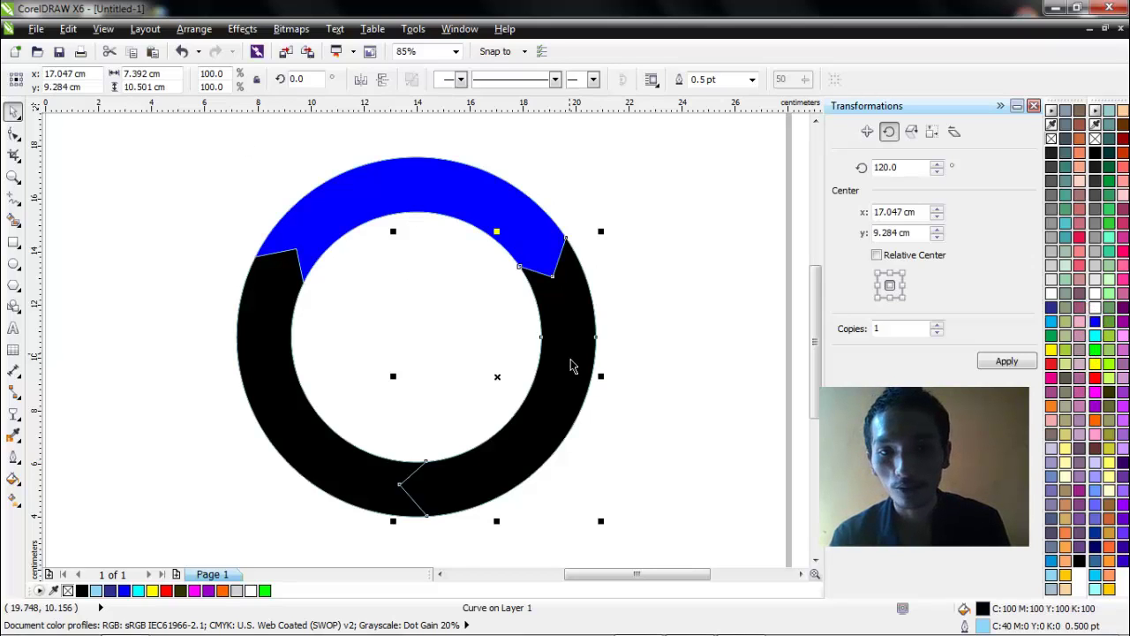
pyautogui.click(1095, 378)
pyautogui.click(300, 417)
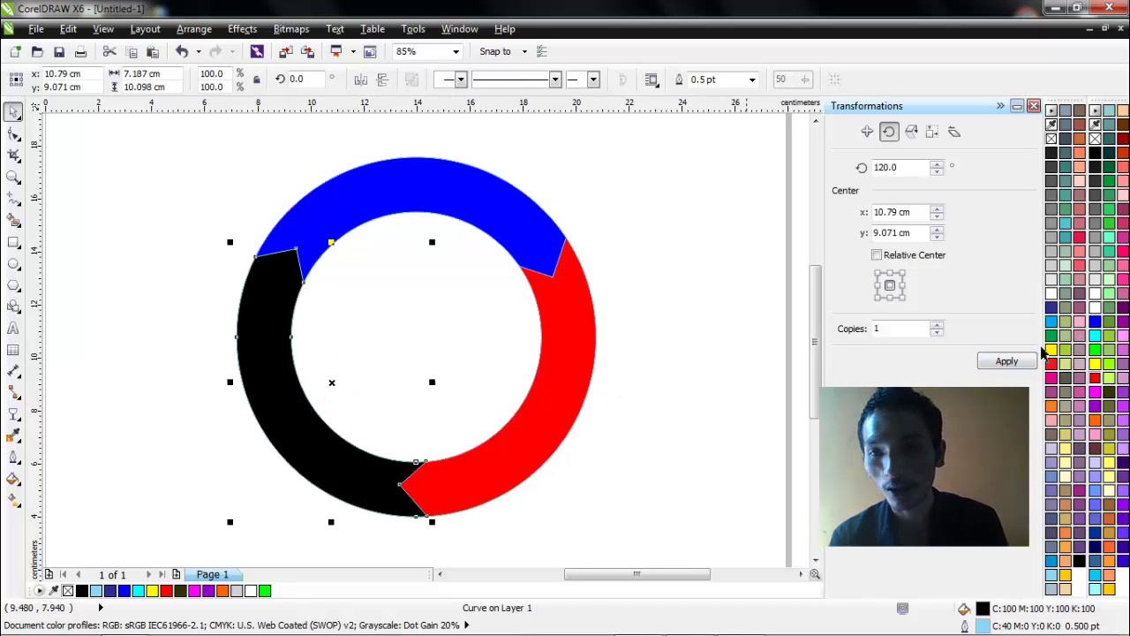
pyautogui.click(1096, 365)
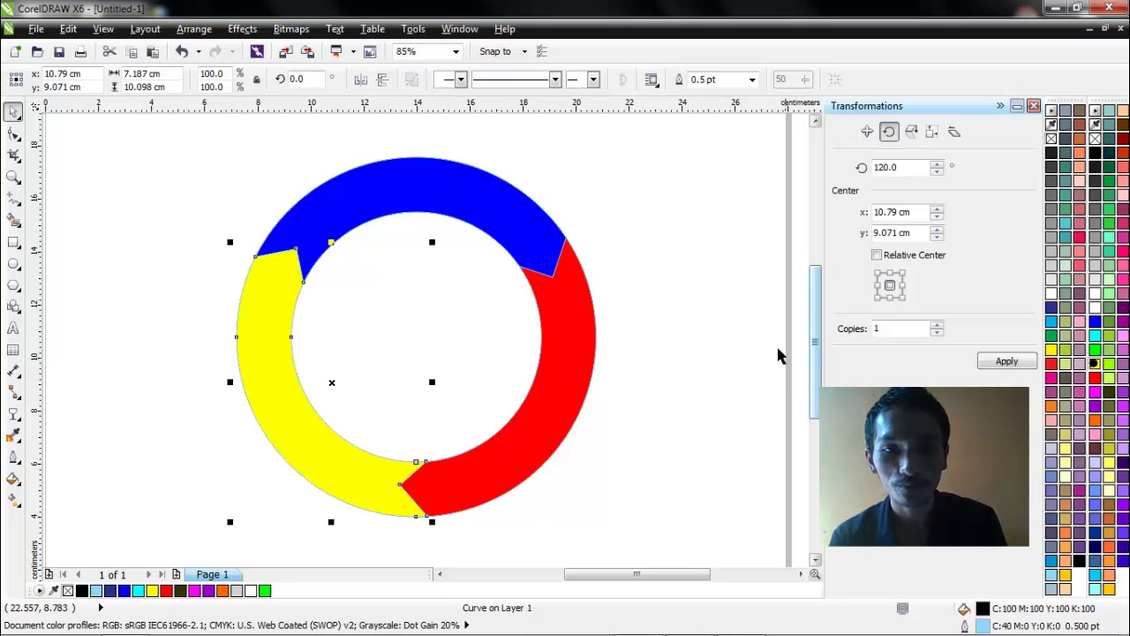
pyautogui.click(721, 342)
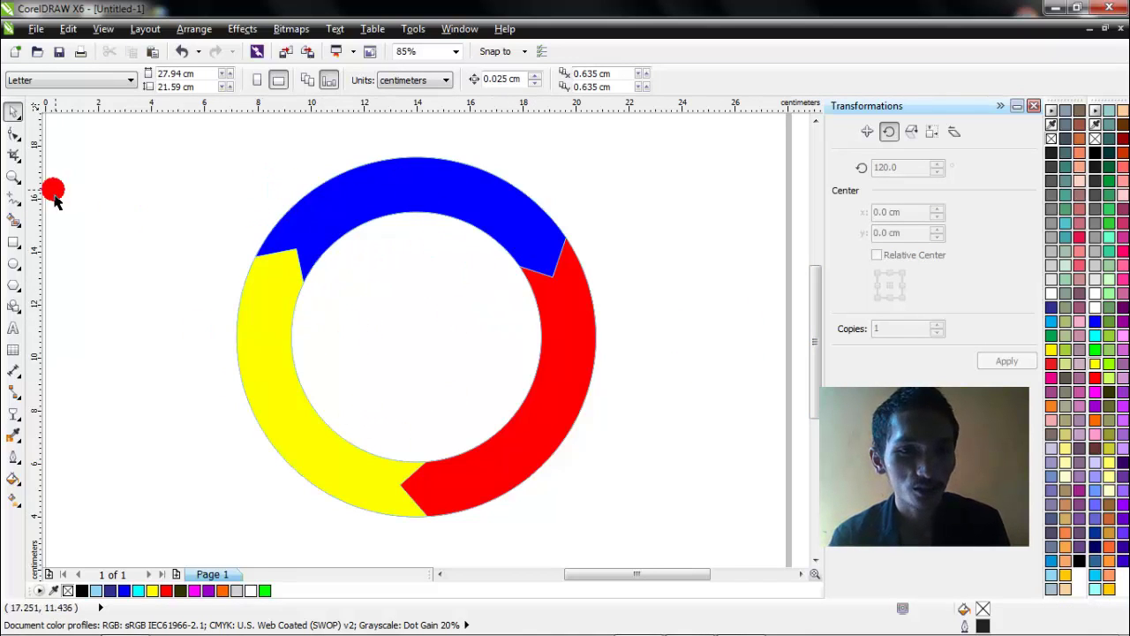
# - Draw a circle concentric with the ring and scale it to about 11.31 cm in diameter, passing through the arrow tips
pyautogui.click(13, 264)
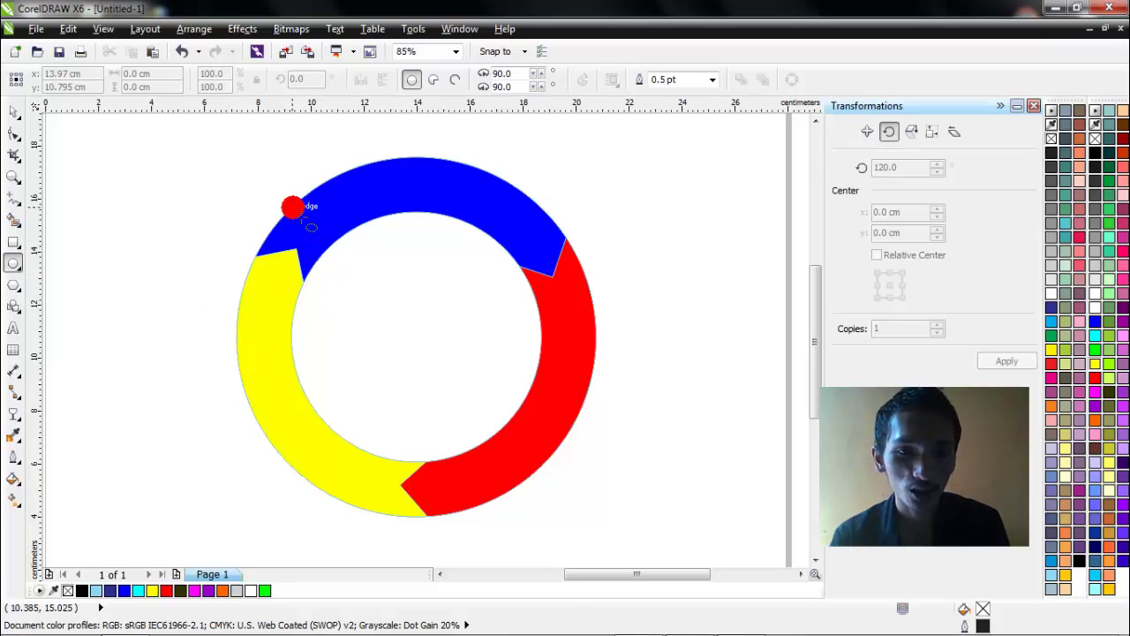
pyautogui.moveTo(291, 207); pyautogui.dragTo(606, 388)
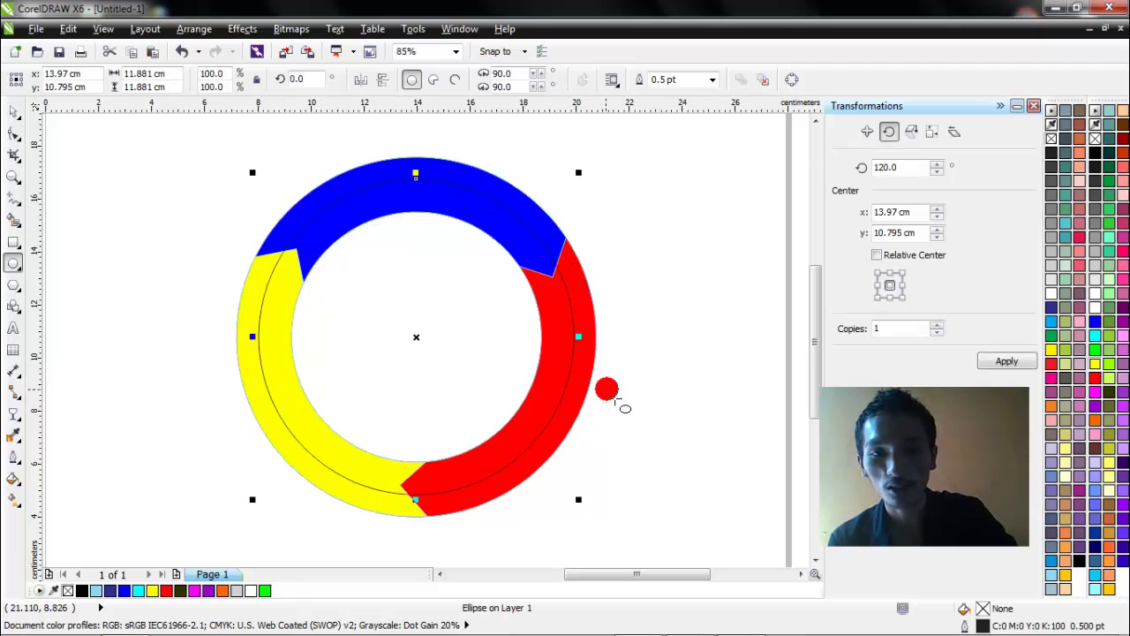
pyautogui.press('space')
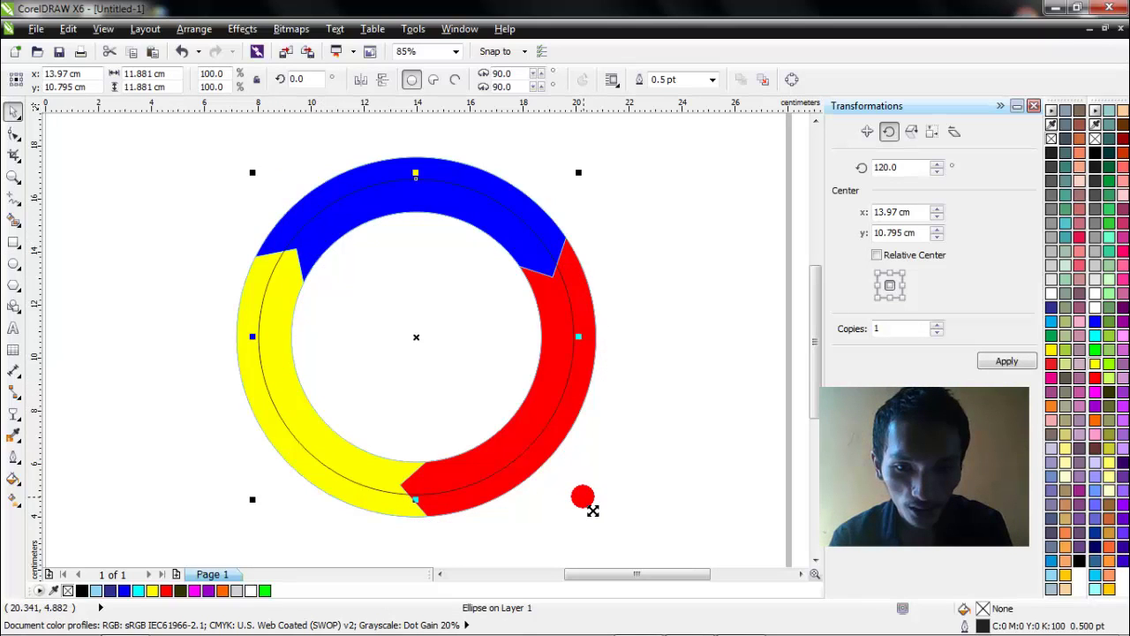
pyautogui.moveTo(578, 499); pyautogui.dragTo(582, 507)
pyautogui.click(676, 338)
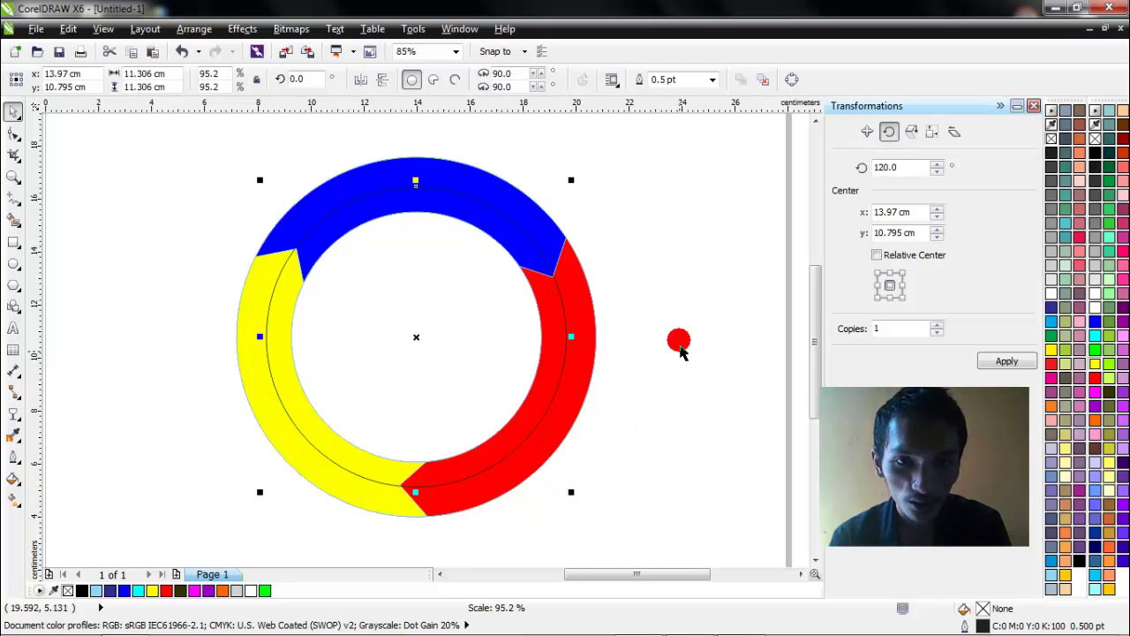
# - Smart Fill the inner halves of the three ring segments in black
pyautogui.click(11, 231)
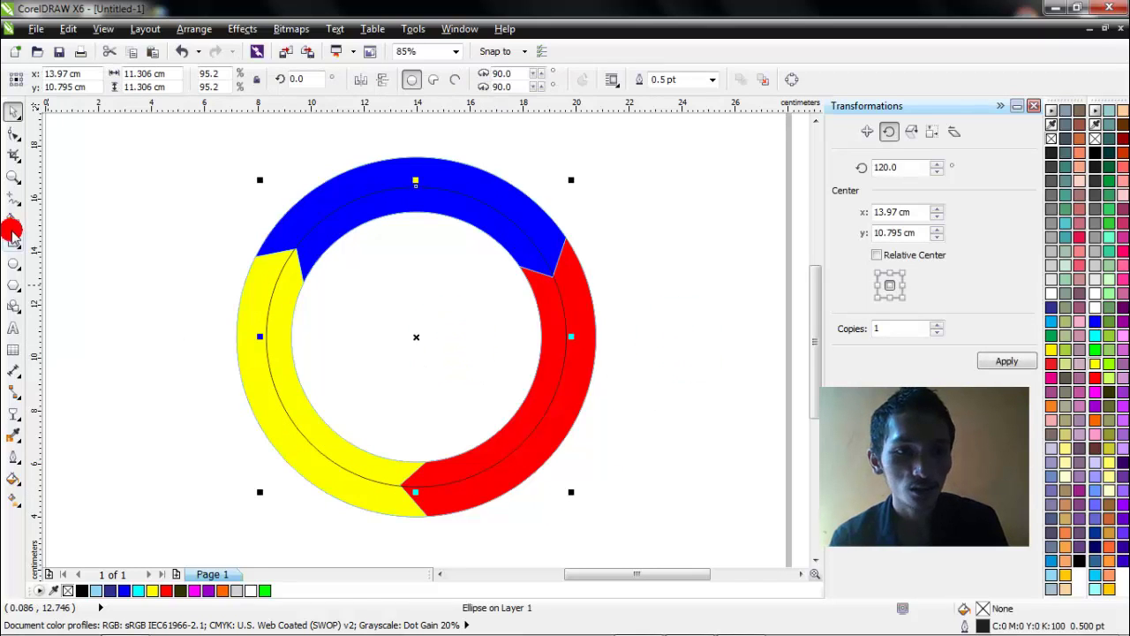
pyautogui.click(295, 322)
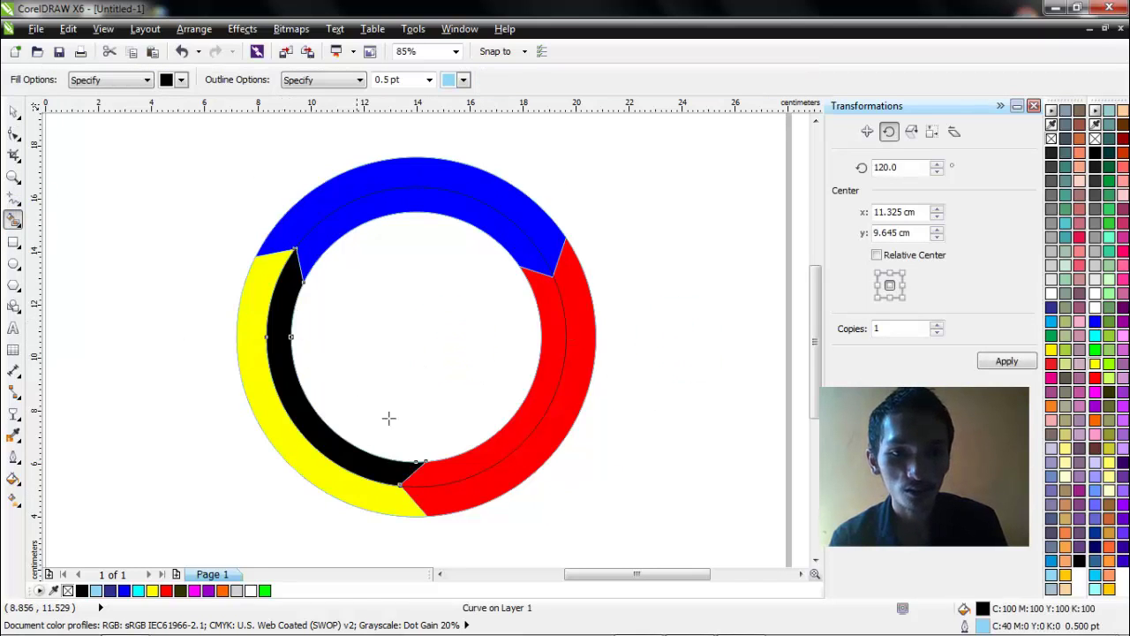
pyautogui.click(502, 223)
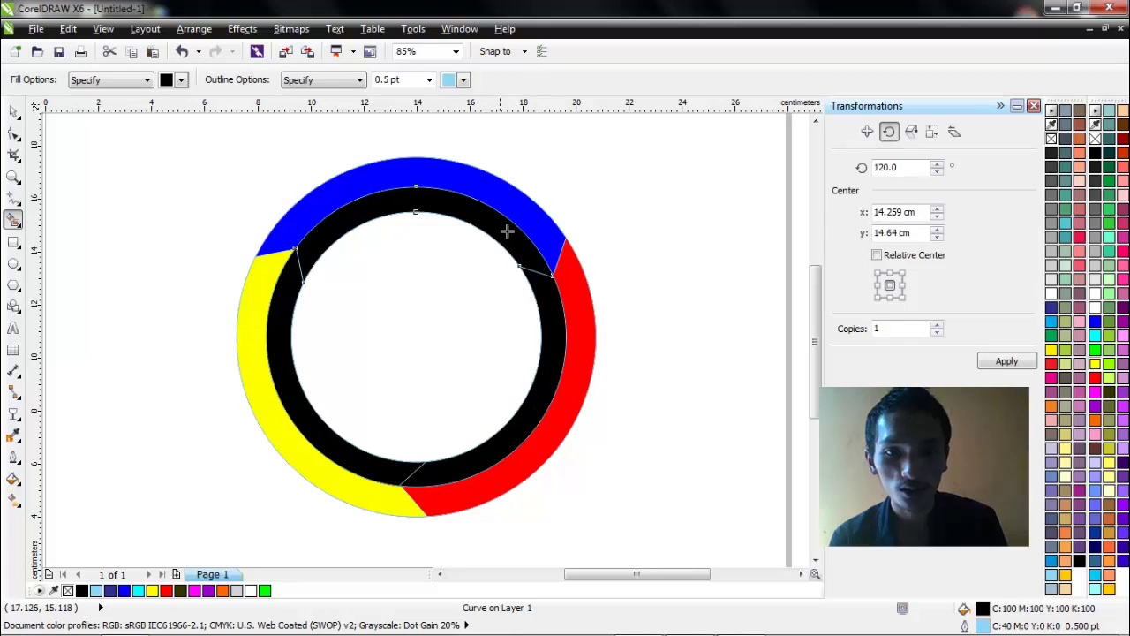
pyautogui.click(85, 171)
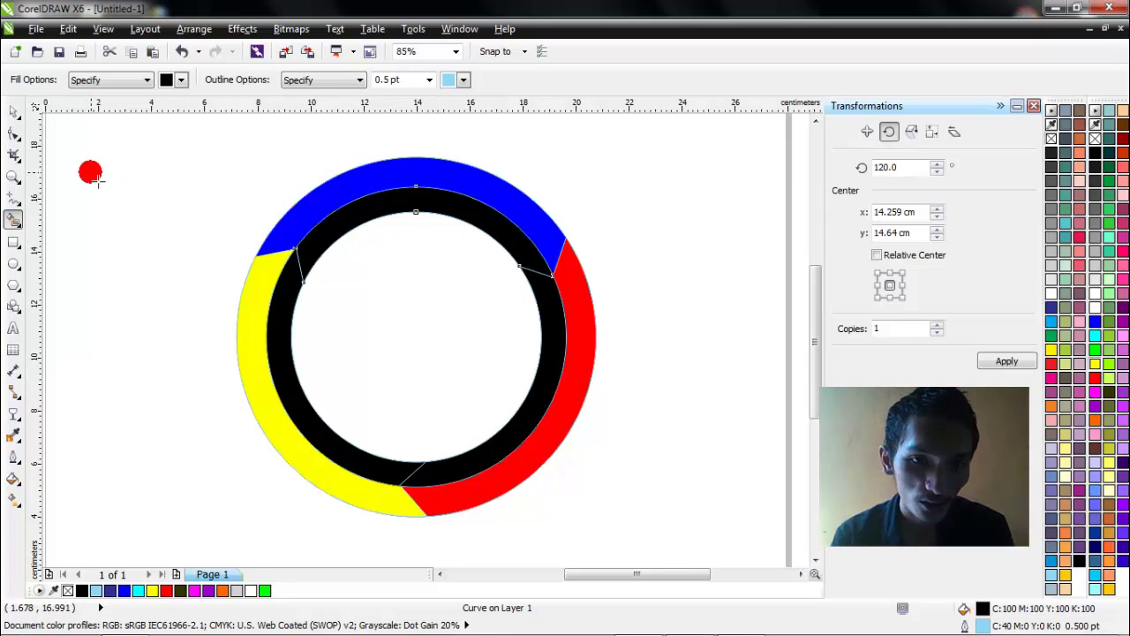
pyautogui.click(11, 108)
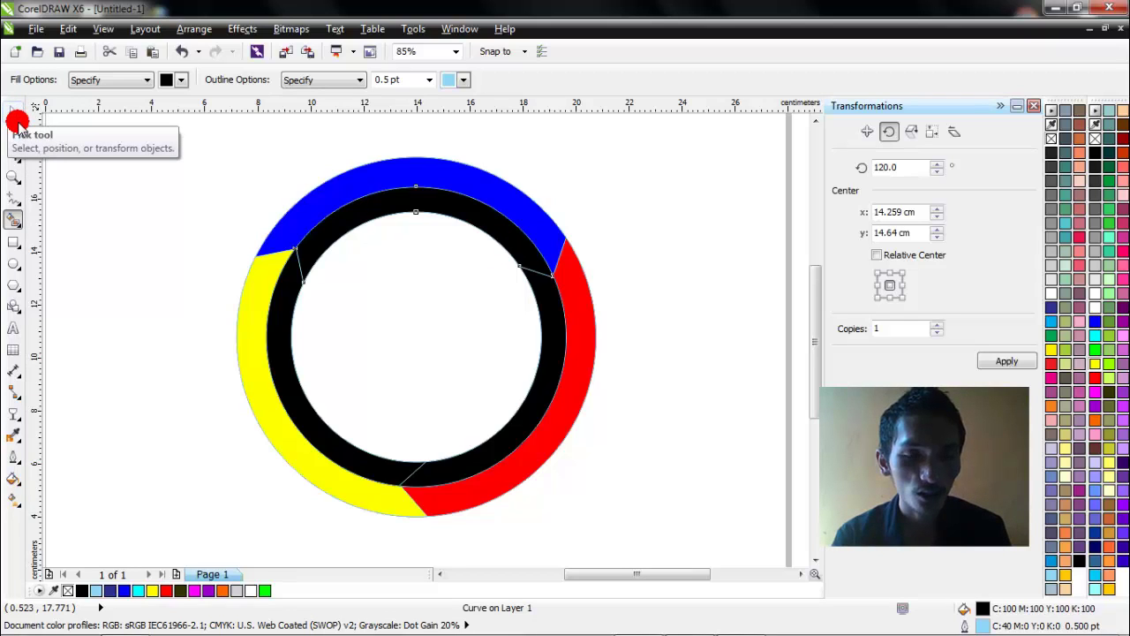
# - Smart Fill the outer halves of the upper, right and left ring segments in black
pyautogui.click(347, 202)
pyautogui.click(591, 315)
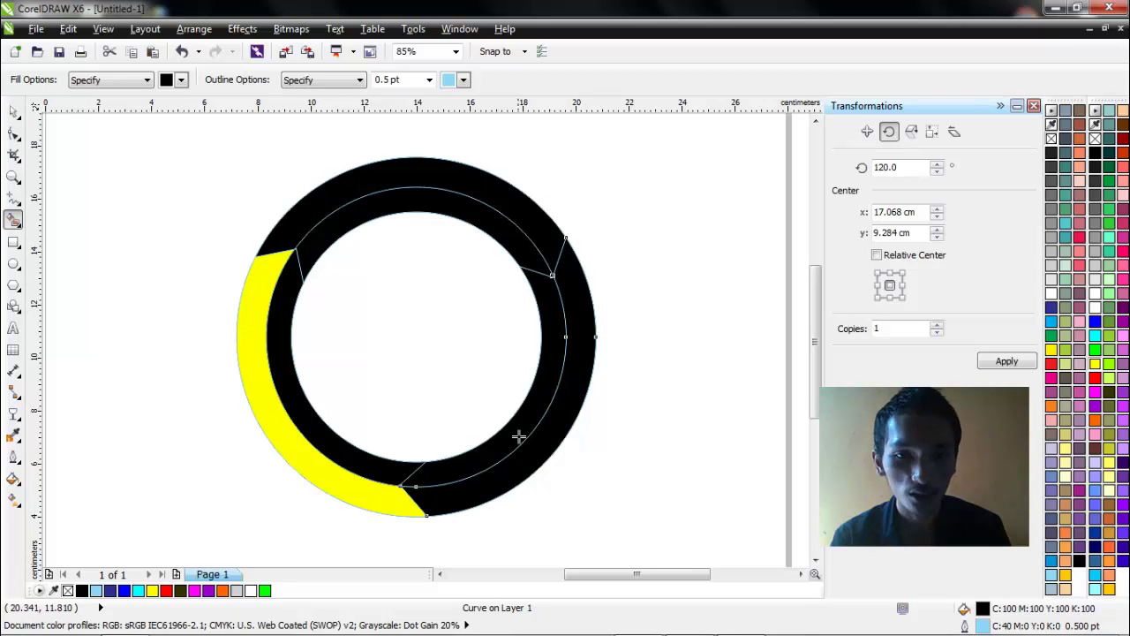
pyautogui.click(389, 512)
pyautogui.click(12, 117)
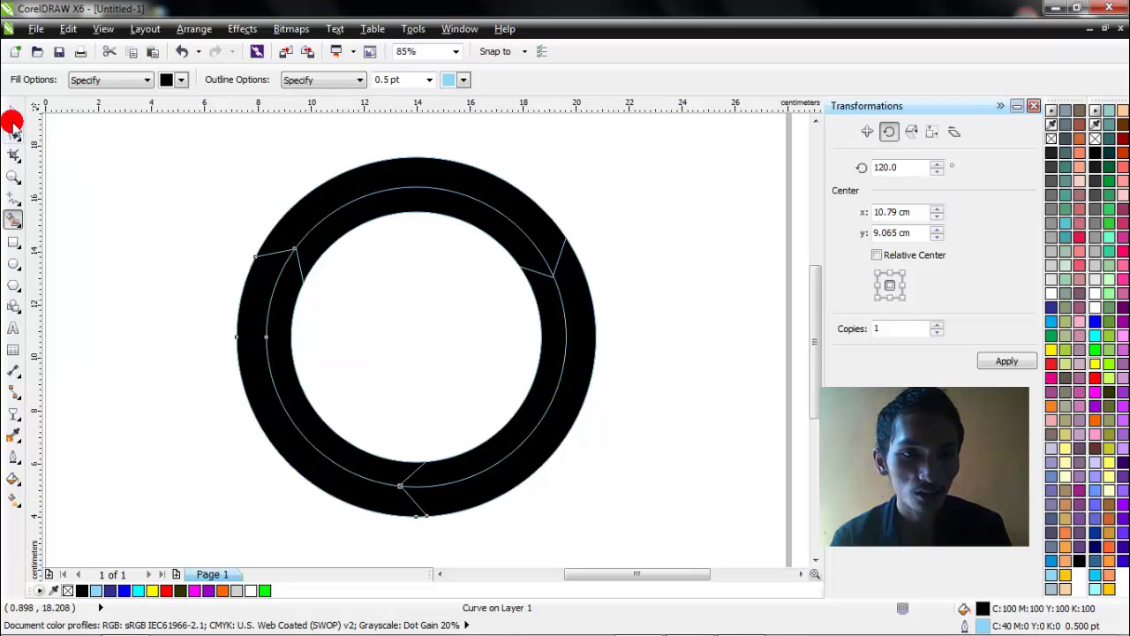
# - Try moving the right and left outer black segments off the ring, and undo each move
pyautogui.click(138, 206)
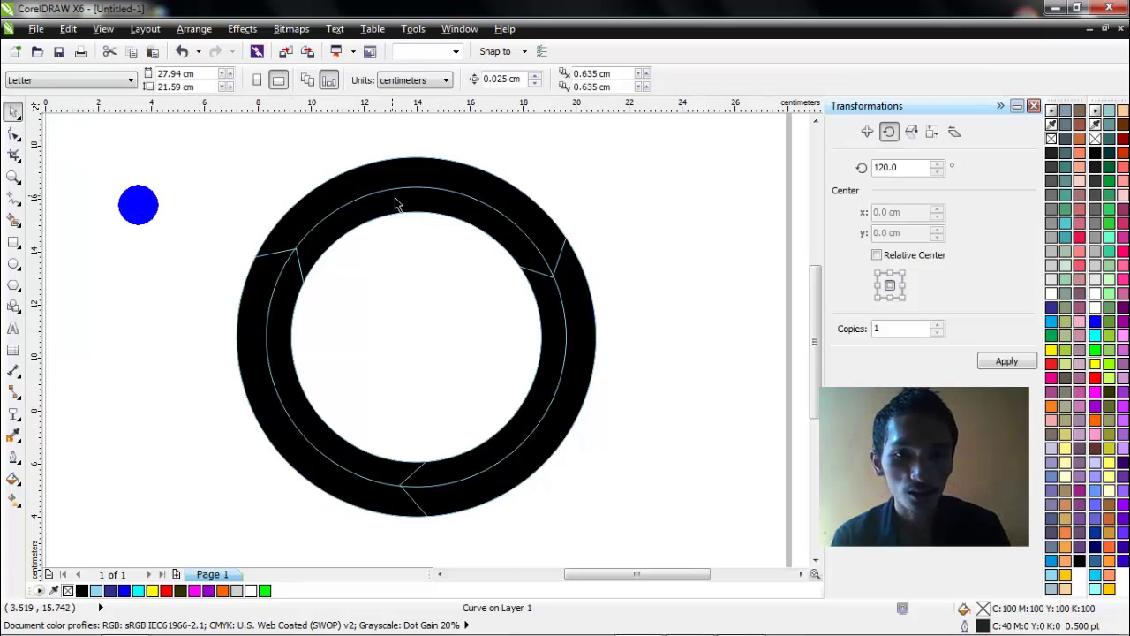
pyautogui.click(395, 190)
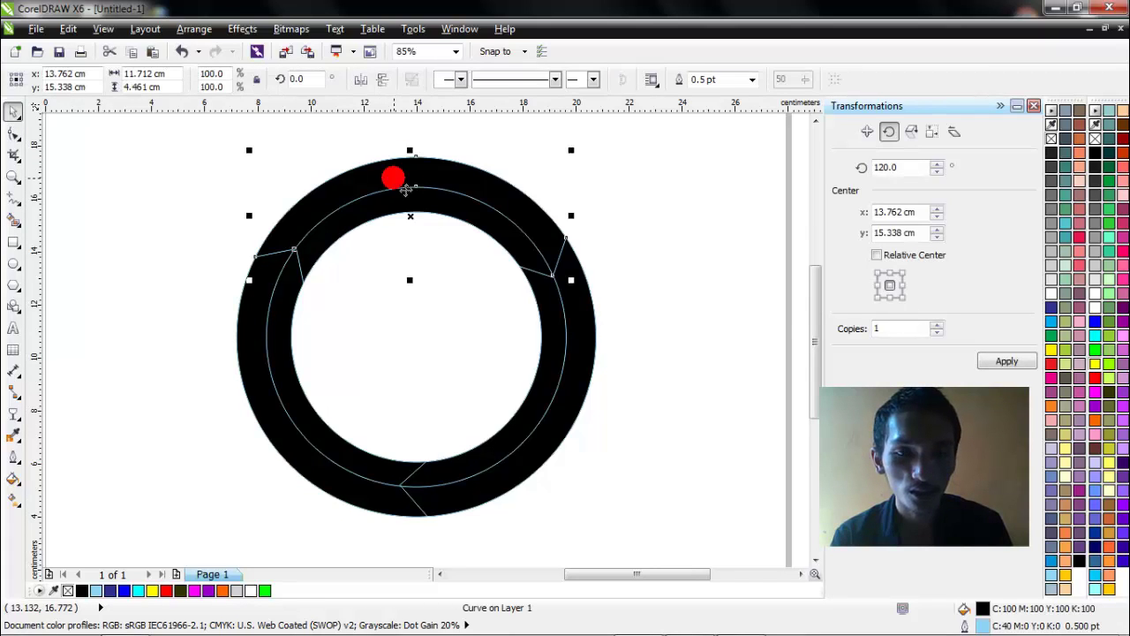
pyautogui.moveTo(406, 188); pyautogui.dragTo(652, 335)
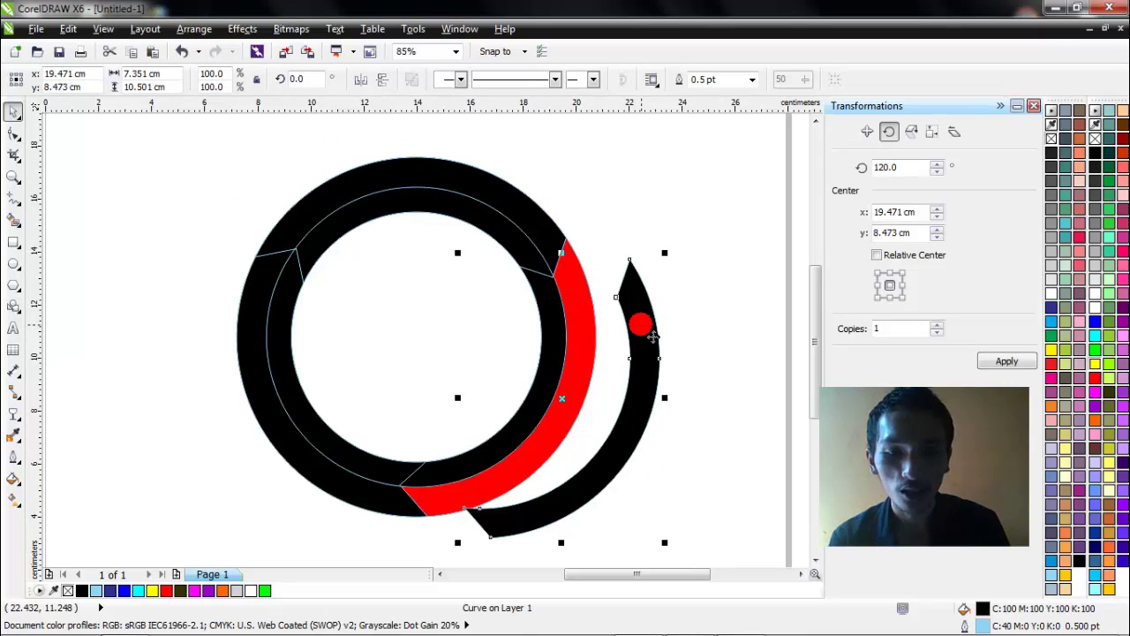
pyautogui.hotkey('ctrl', 'z')
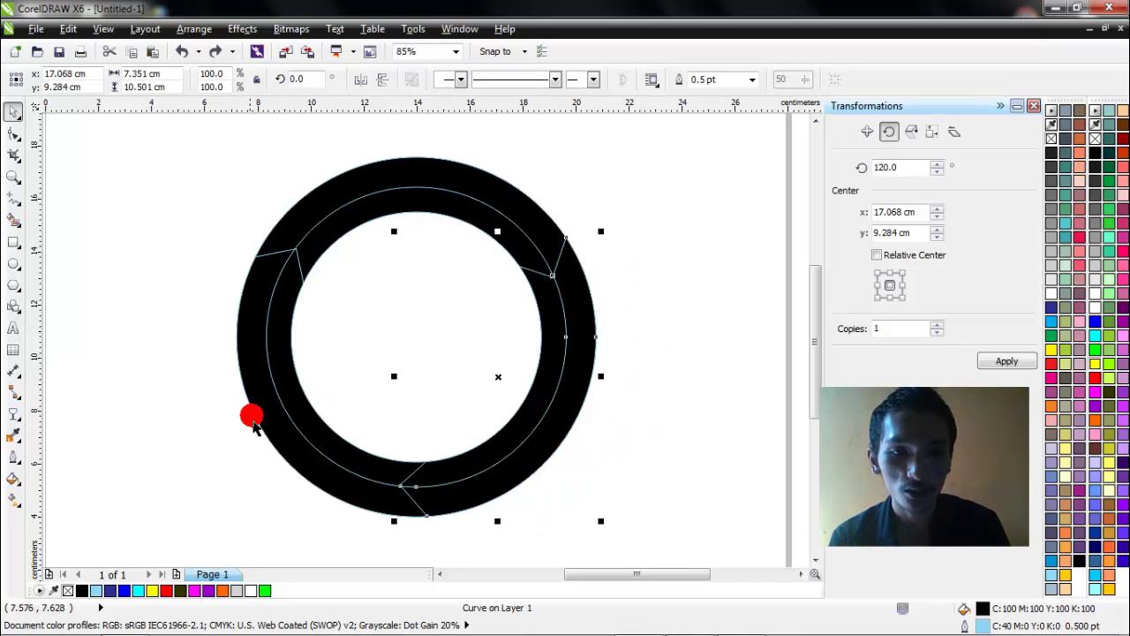
pyautogui.moveTo(263, 408); pyautogui.dragTo(218, 434)
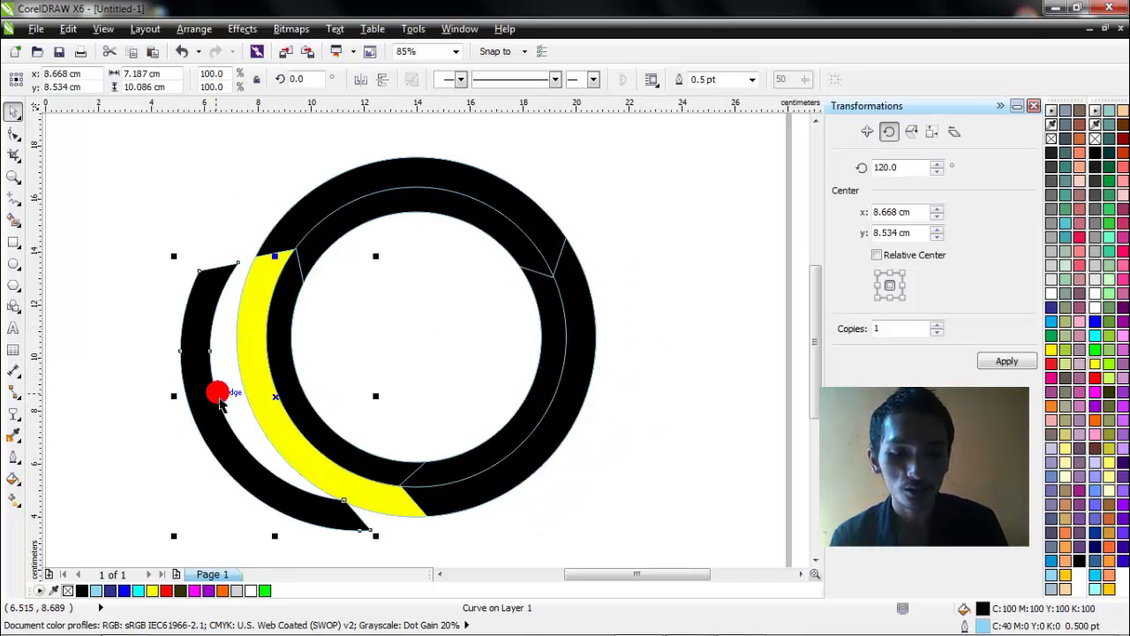
pyautogui.hotkey('ctrl', 'z')
pyautogui.click(165, 391)
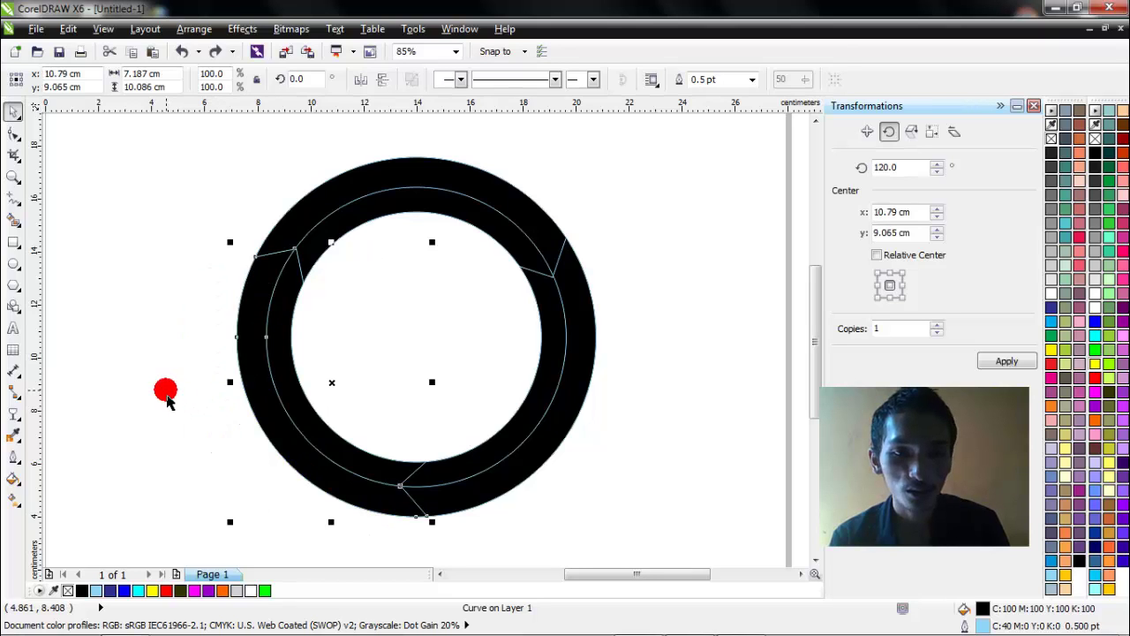
# - Color the left outer segment blue and the upper one yellow, undoing a trial move of the upper segment
pyautogui.click(256, 304)
pyautogui.click(1094, 322)
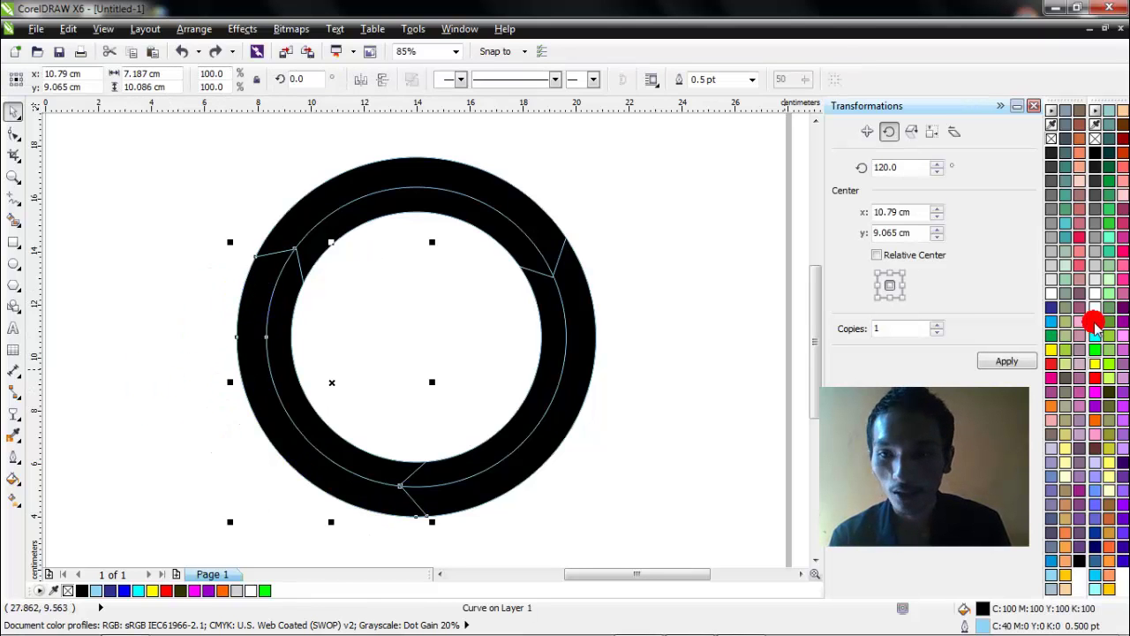
pyautogui.click(416, 193)
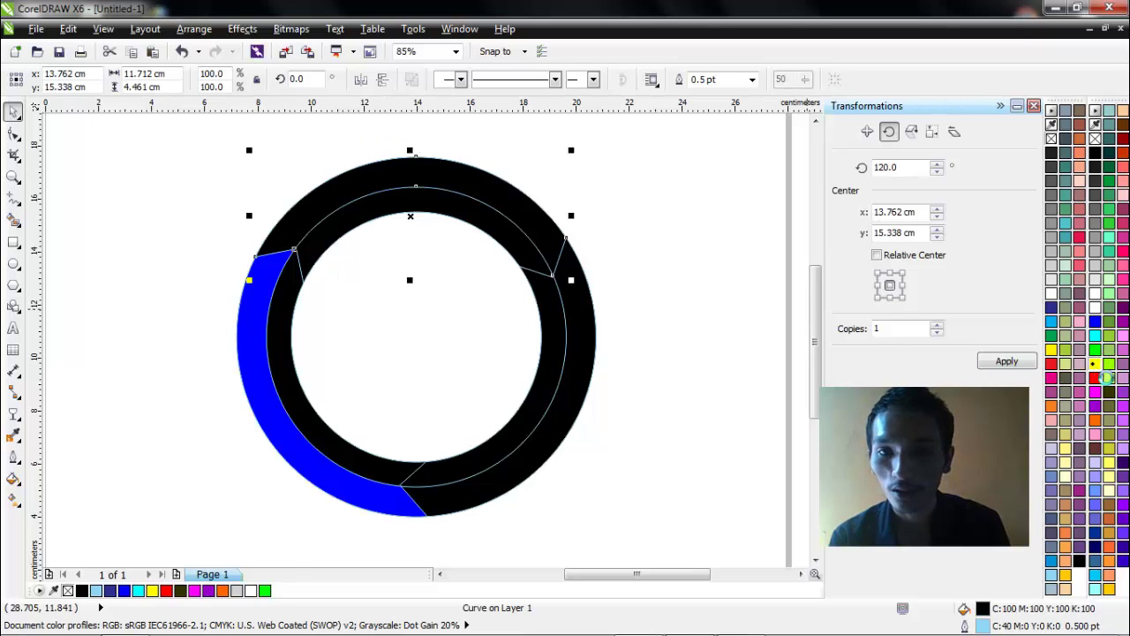
pyautogui.click(1093, 363)
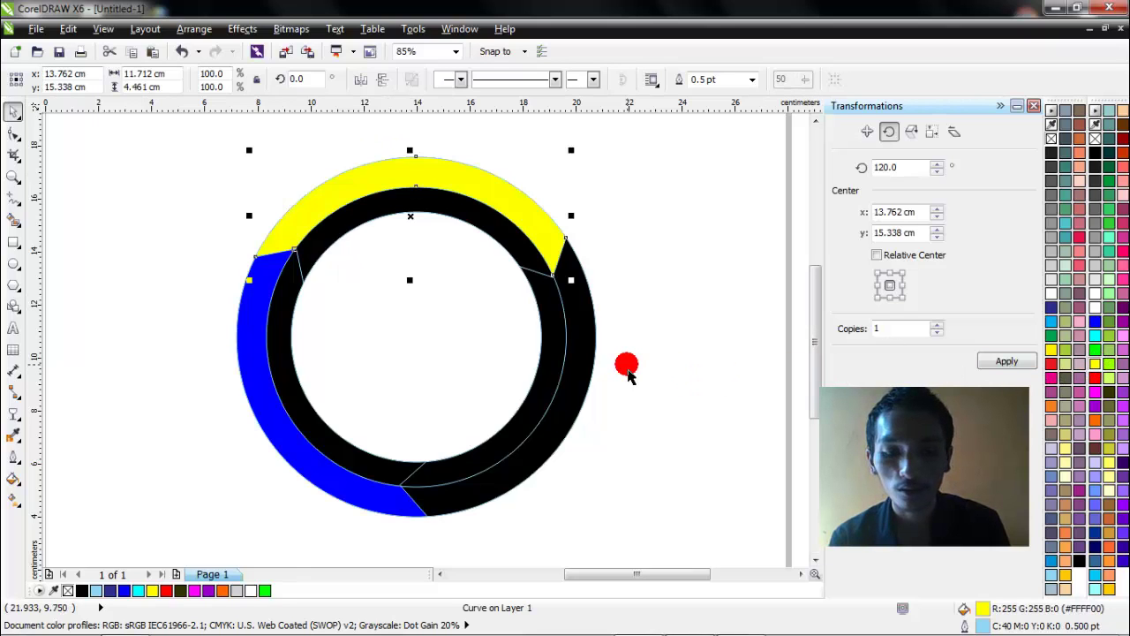
pyautogui.moveTo(514, 219); pyautogui.dragTo(539, 189)
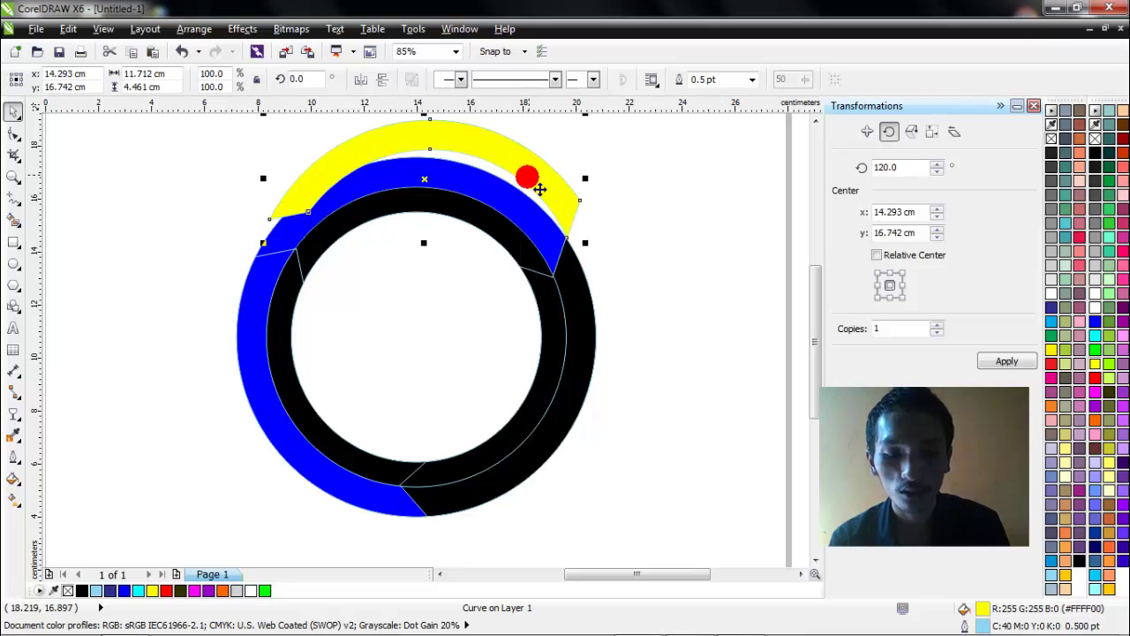
pyautogui.hotkey('ctrl', 'z')
# - Color the right outer segment red and undo a trial move of it off the ring
pyautogui.click(584, 371)
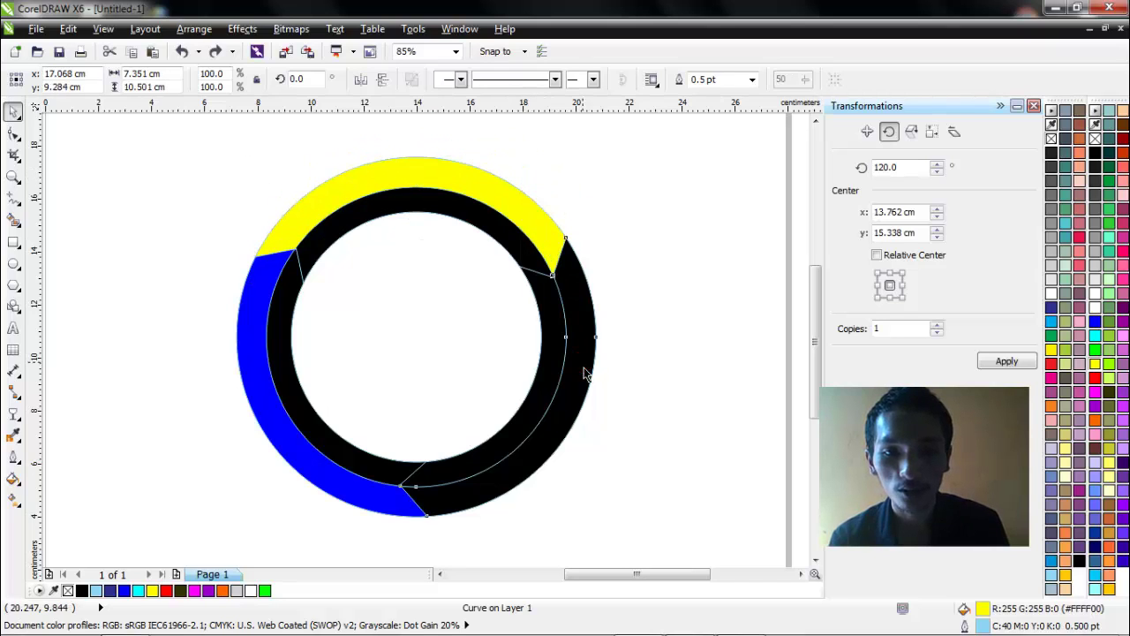
pyautogui.click(1081, 273)
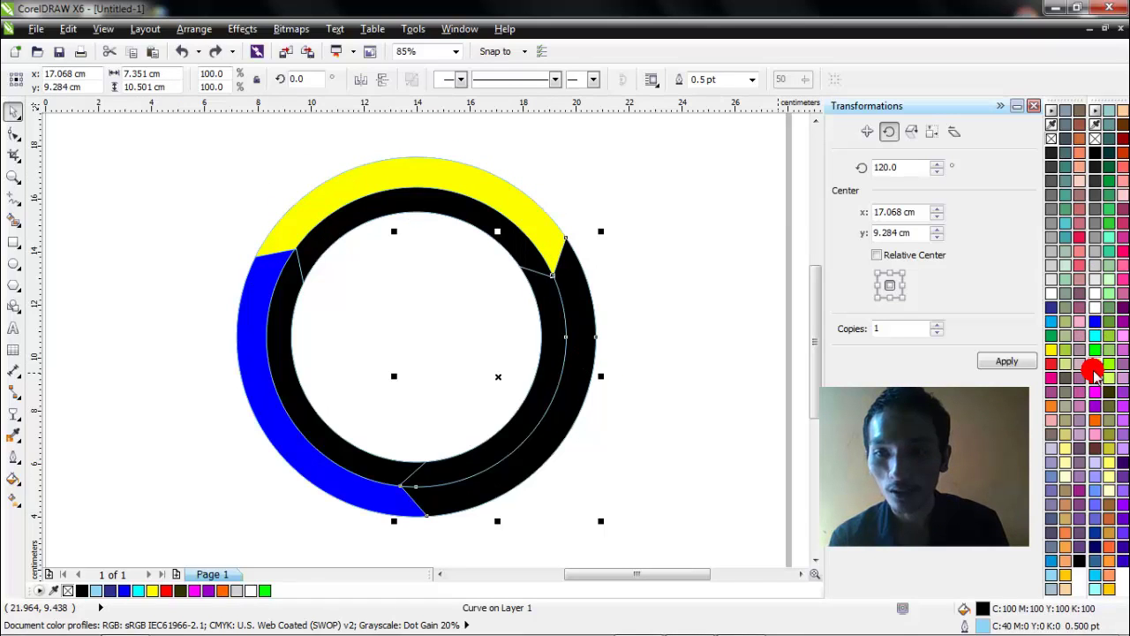
pyautogui.moveTo(1095, 372); pyautogui.dragTo(1095, 363)
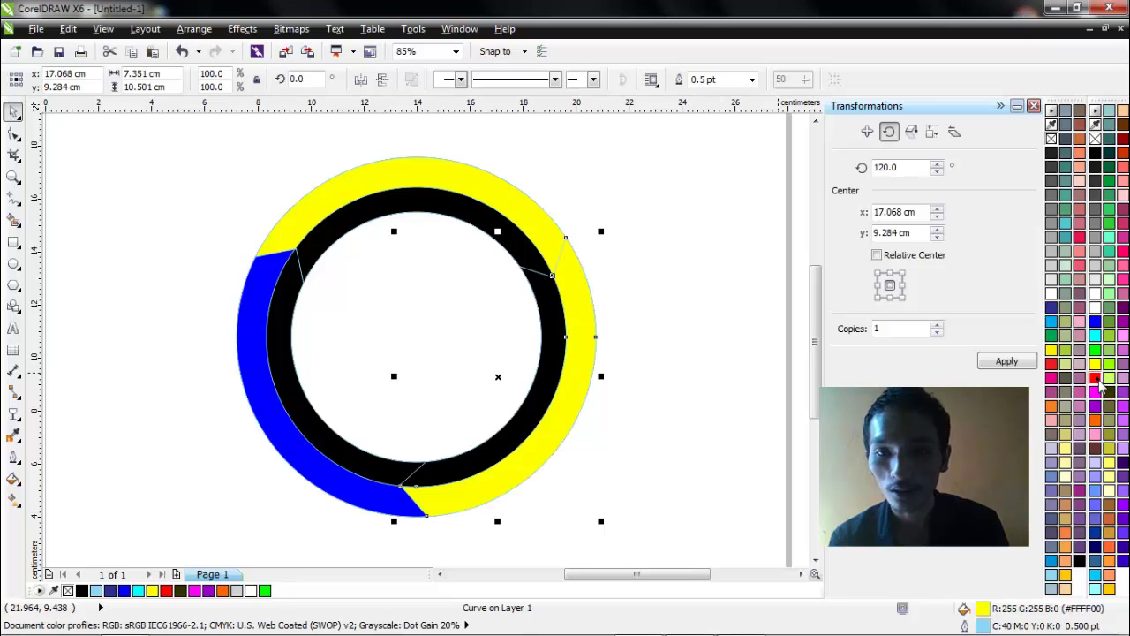
pyautogui.click(1098, 378)
pyautogui.moveTo(578, 421); pyautogui.dragTo(688, 441)
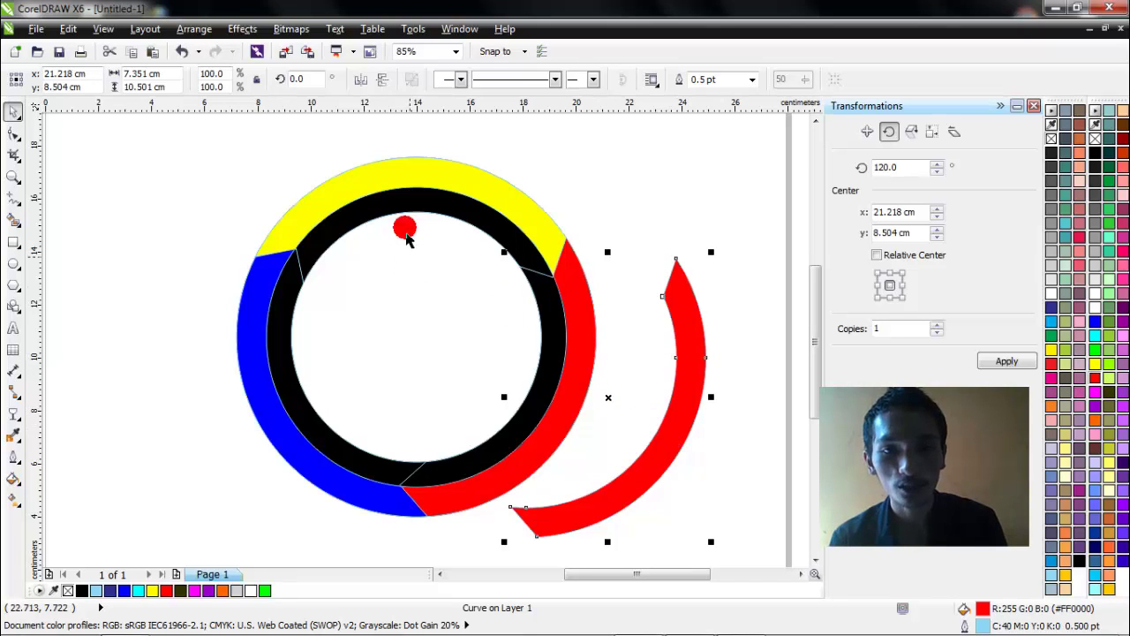
pyautogui.hotkey('ctrl', 'z')
# - Recolor the upper outer segment red and the right outer segment yellow
pyautogui.click(453, 193)
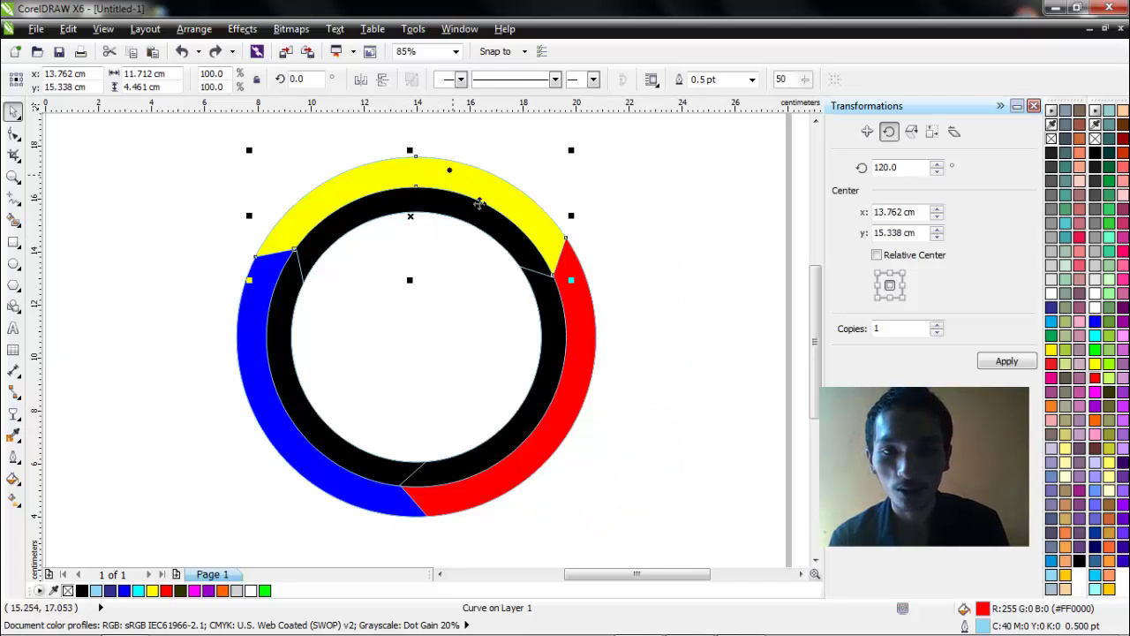
pyautogui.click(1094, 378)
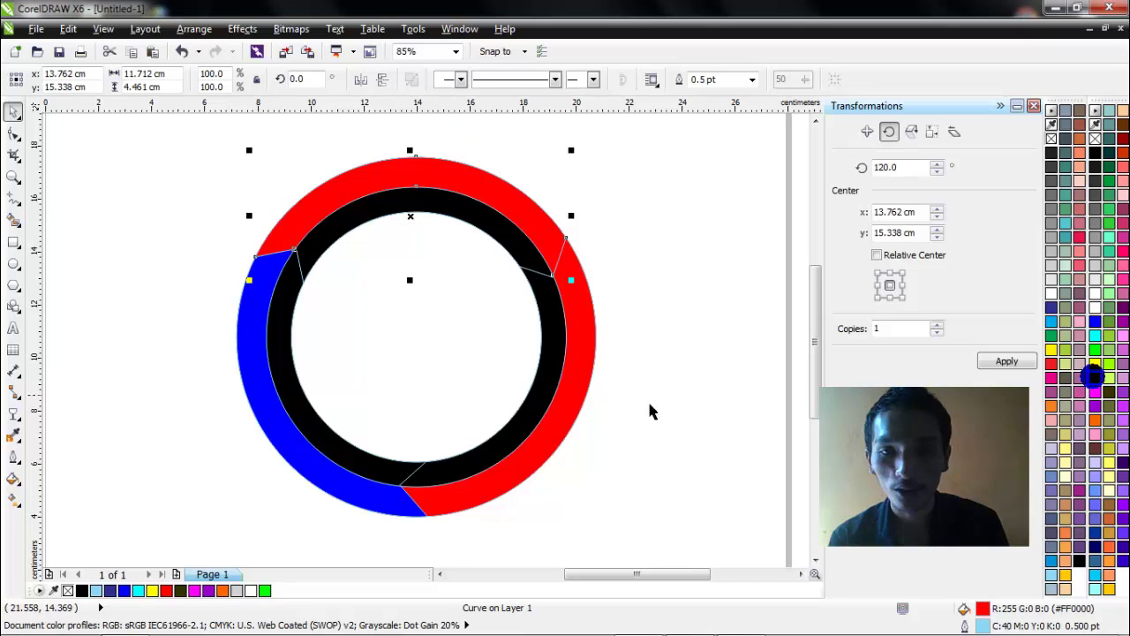
pyautogui.click(576, 426)
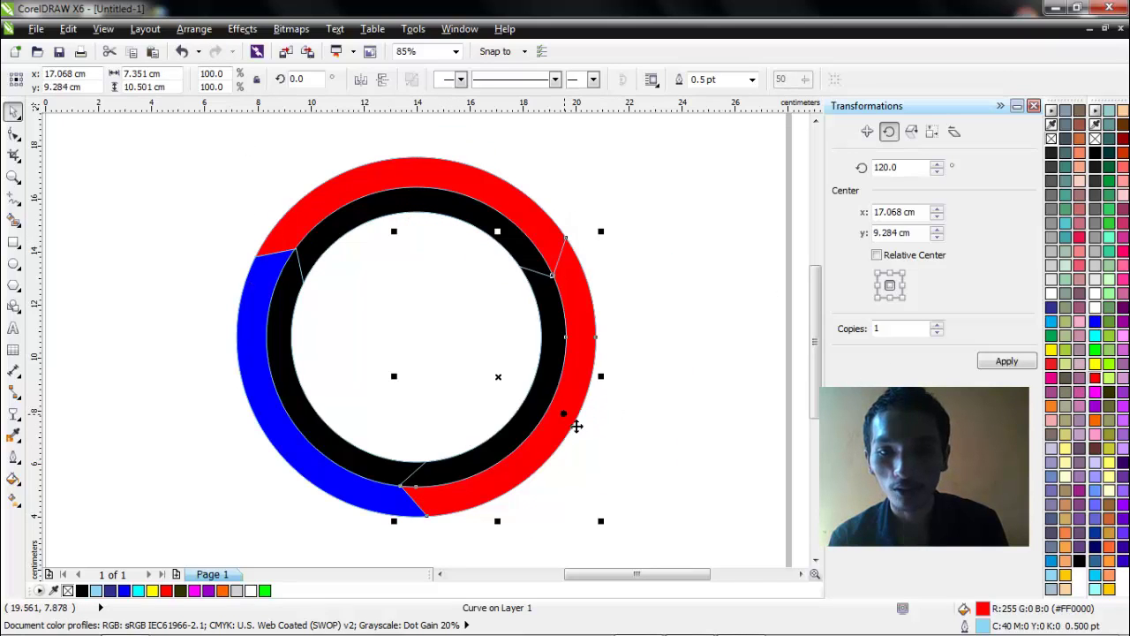
pyautogui.click(1094, 364)
pyautogui.click(723, 352)
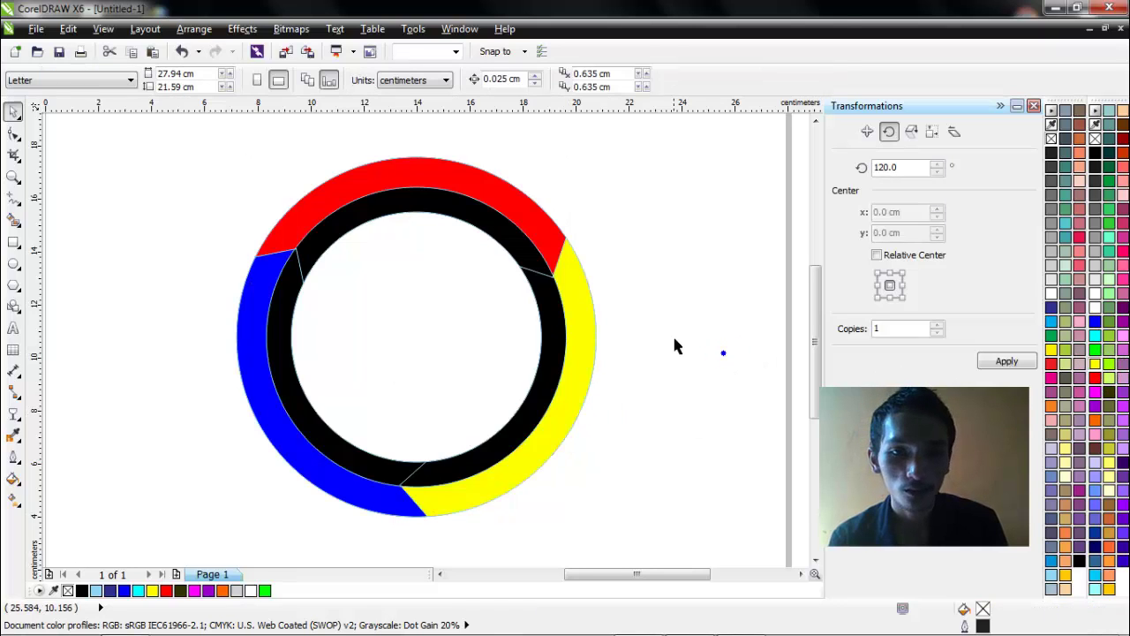
# - Apply a linear transparency to the upper red outer segment, running from beyond its left end to beyond its right end
pyautogui.click(339, 192)
pyautogui.click(13, 414)
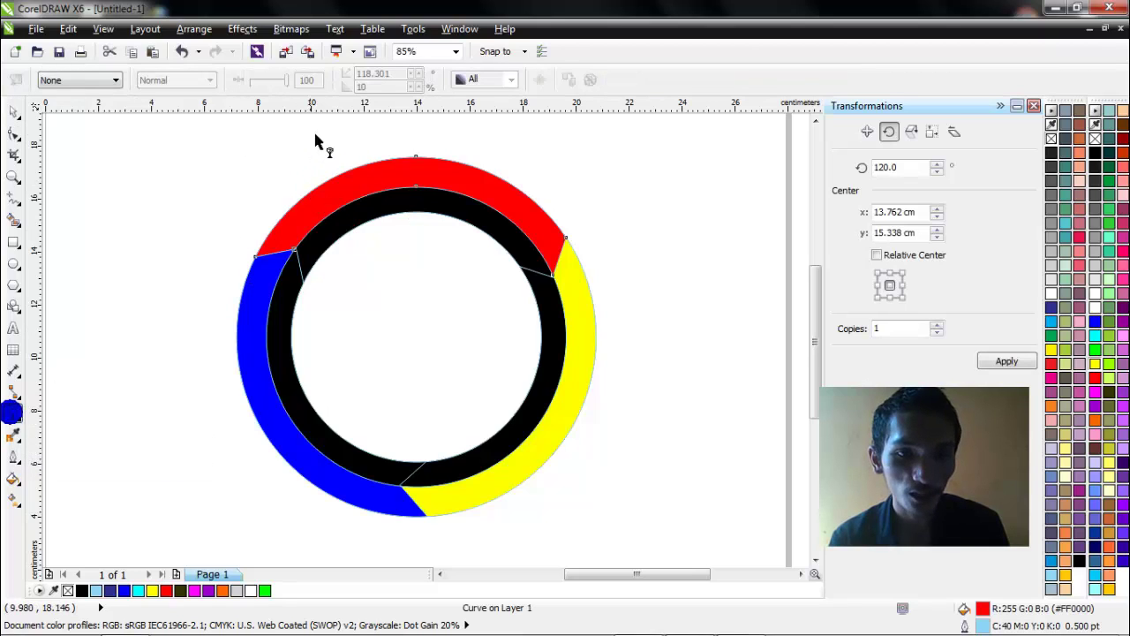
pyautogui.moveTo(447, 330); pyautogui.dragTo(476, 365)
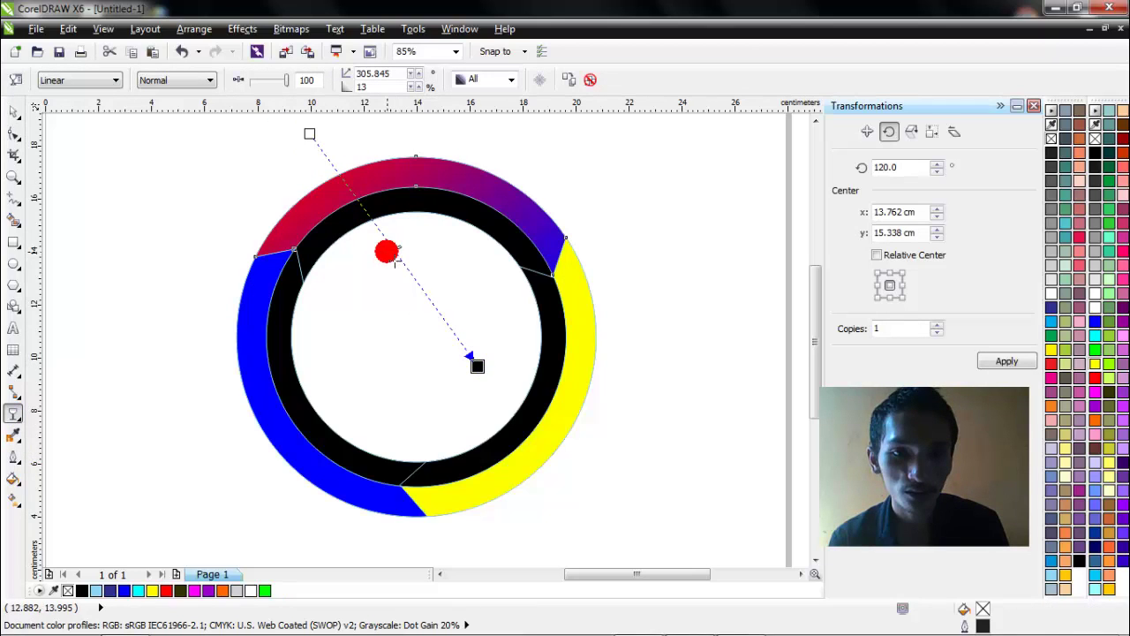
pyautogui.moveTo(364, 212); pyautogui.dragTo(357, 200)
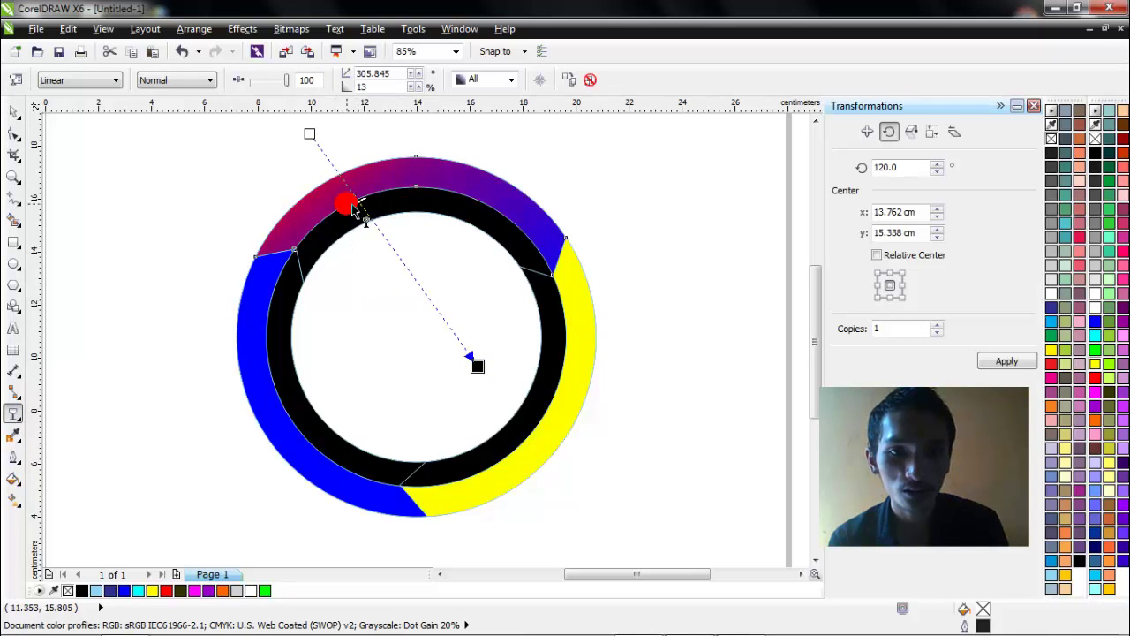
pyautogui.moveTo(309, 134); pyautogui.dragTo(254, 226)
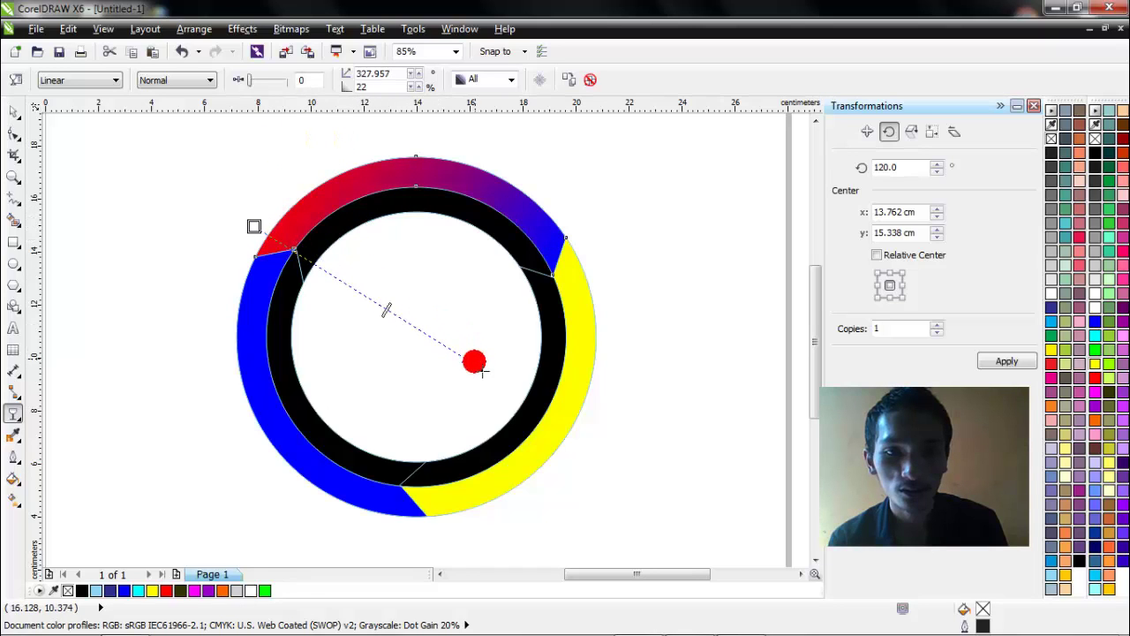
pyautogui.moveTo(487, 380); pyautogui.dragTo(655, 328)
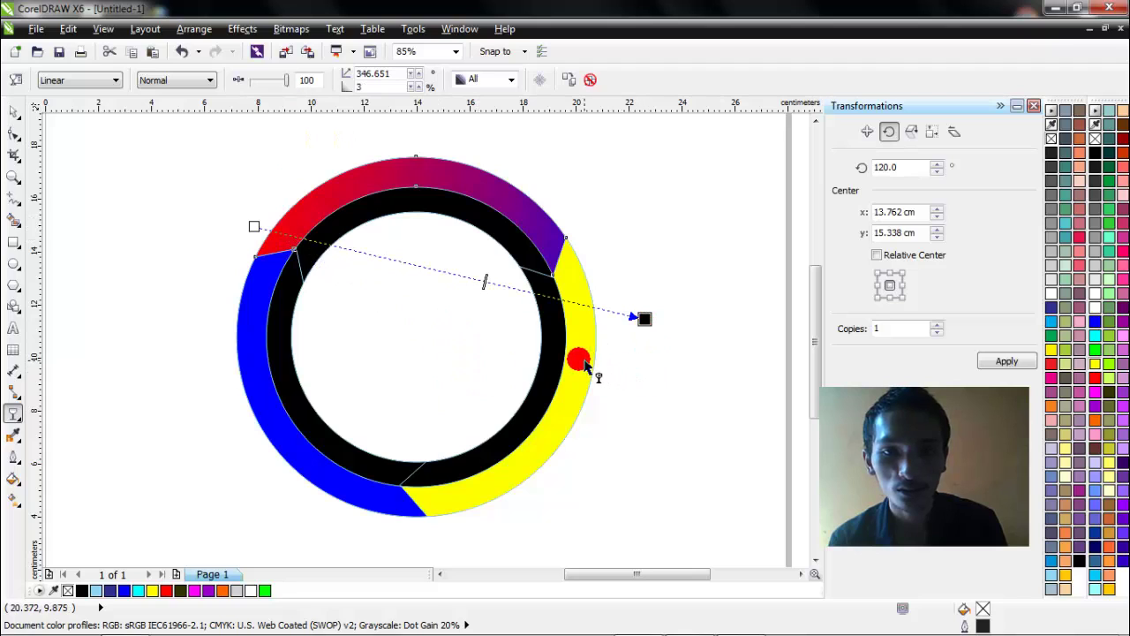
# - Apply a linear transparency to the right yellow outer segment, running from above its upper tip to below its lower end
pyautogui.click(574, 360)
pyautogui.moveTo(471, 269); pyautogui.dragTo(419, 540)
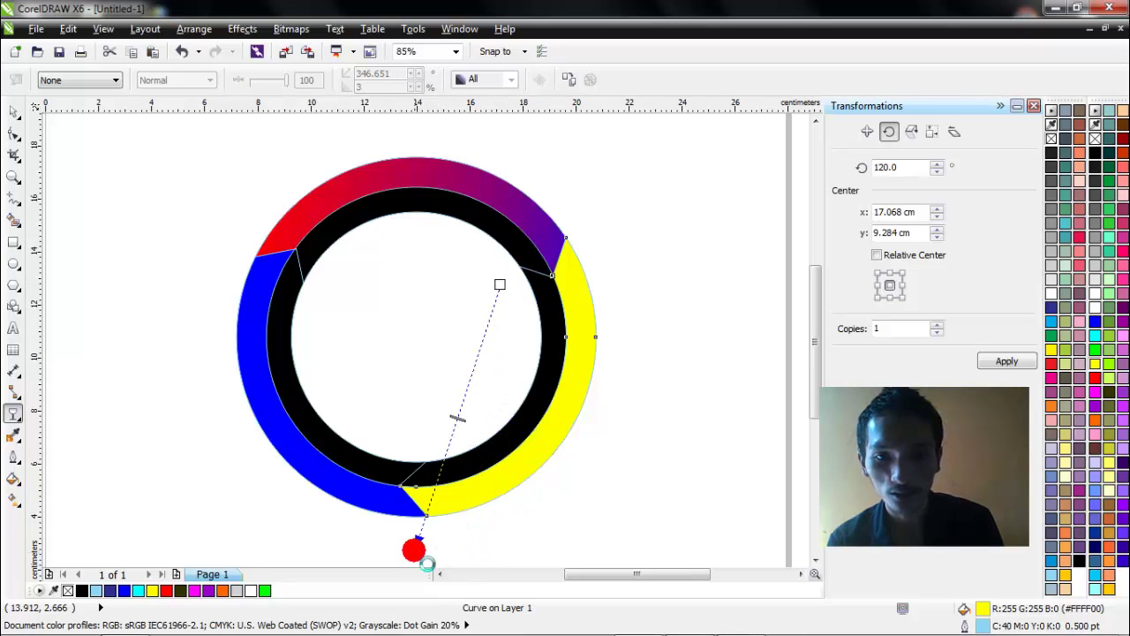
pyautogui.moveTo(506, 298); pyautogui.dragTo(574, 188)
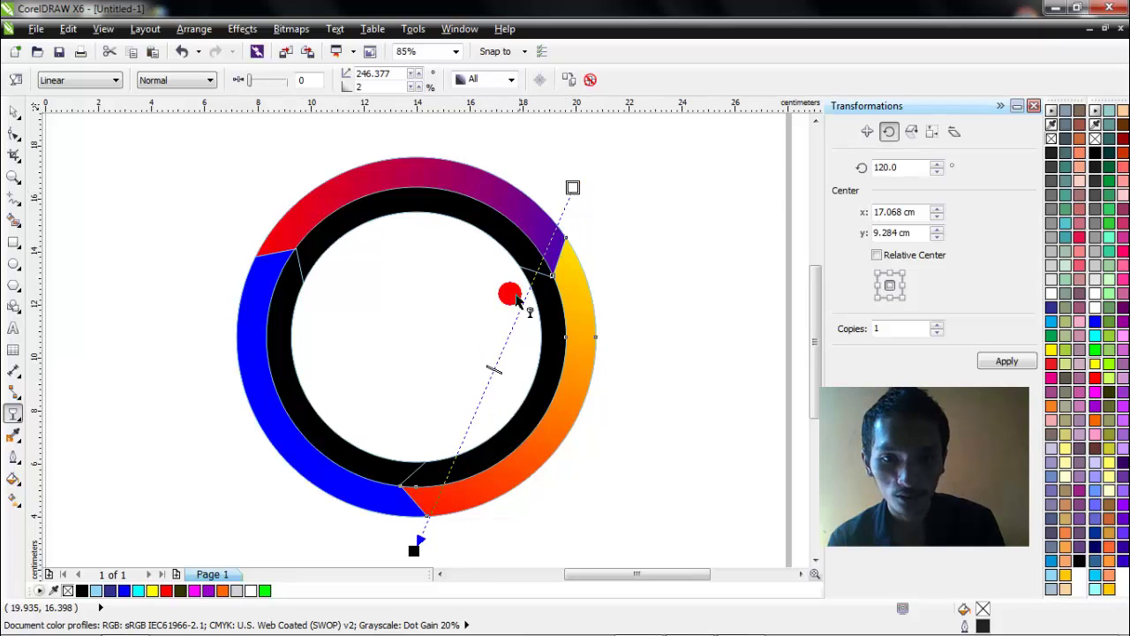
# - Apply a linear transparency to the left blue outer segment, running from above its upper end to below its lower tip
pyautogui.click(332, 477)
pyautogui.moveTo(214, 260); pyautogui.dragTo(484, 562)
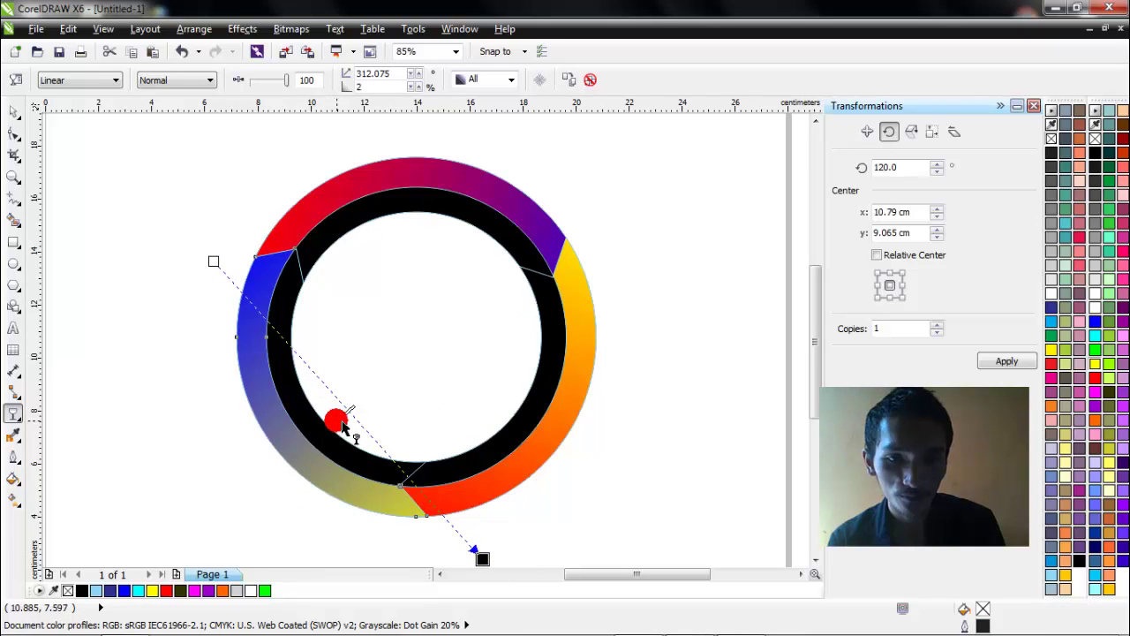
pyautogui.moveTo(271, 344); pyautogui.dragTo(209, 237)
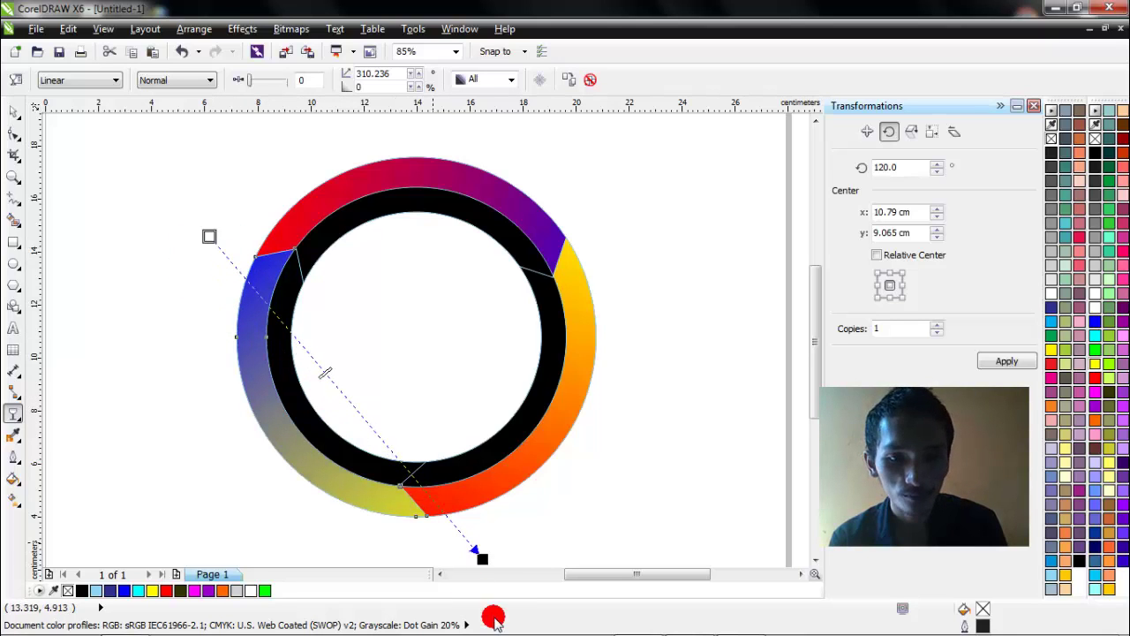
pyautogui.moveTo(480, 557); pyautogui.dragTo(388, 537)
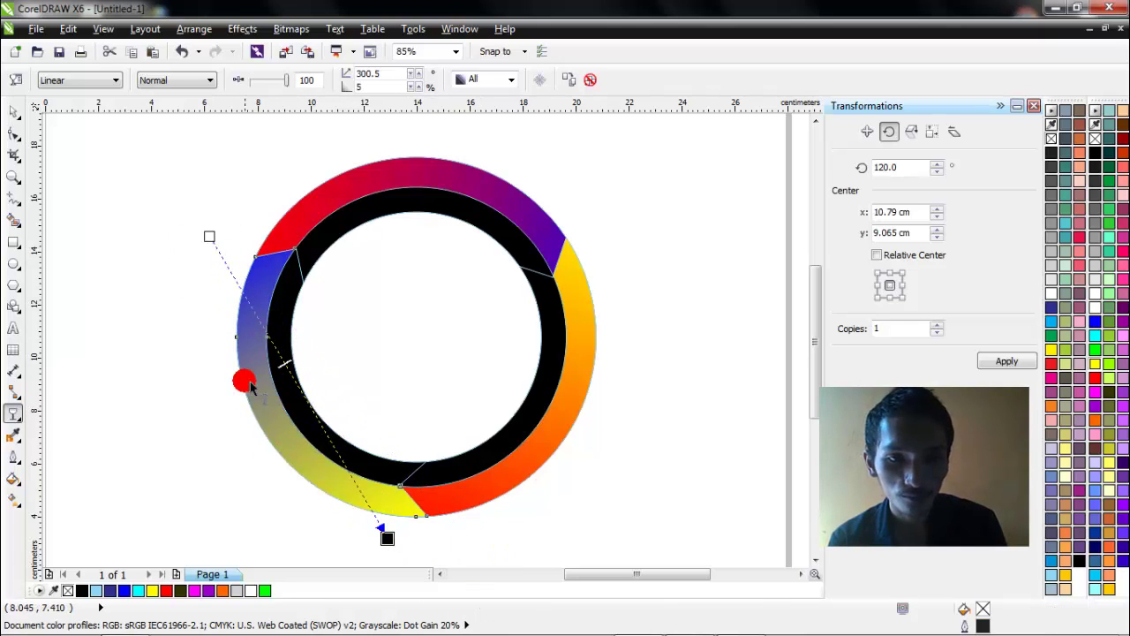
# - Fill the left inner black segment of the ring with red
pyautogui.moveTo(262, 417); pyautogui.dragTo(13, 134)
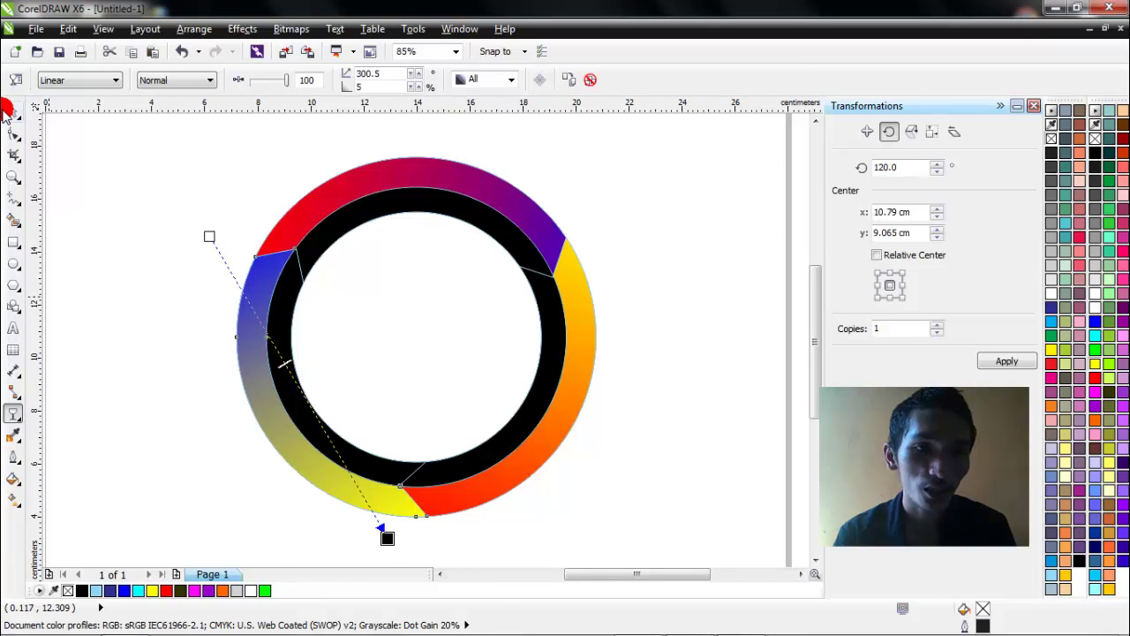
pyautogui.click(7, 111)
pyautogui.click(169, 270)
pyautogui.click(286, 362)
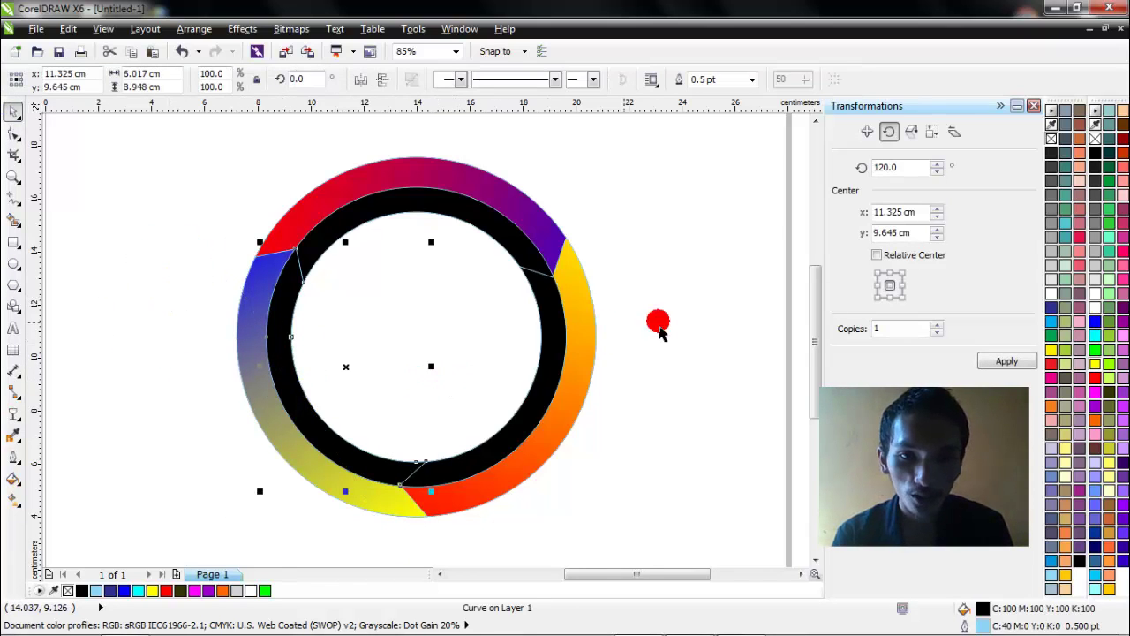
pyautogui.click(1095, 373)
pyautogui.click(662, 396)
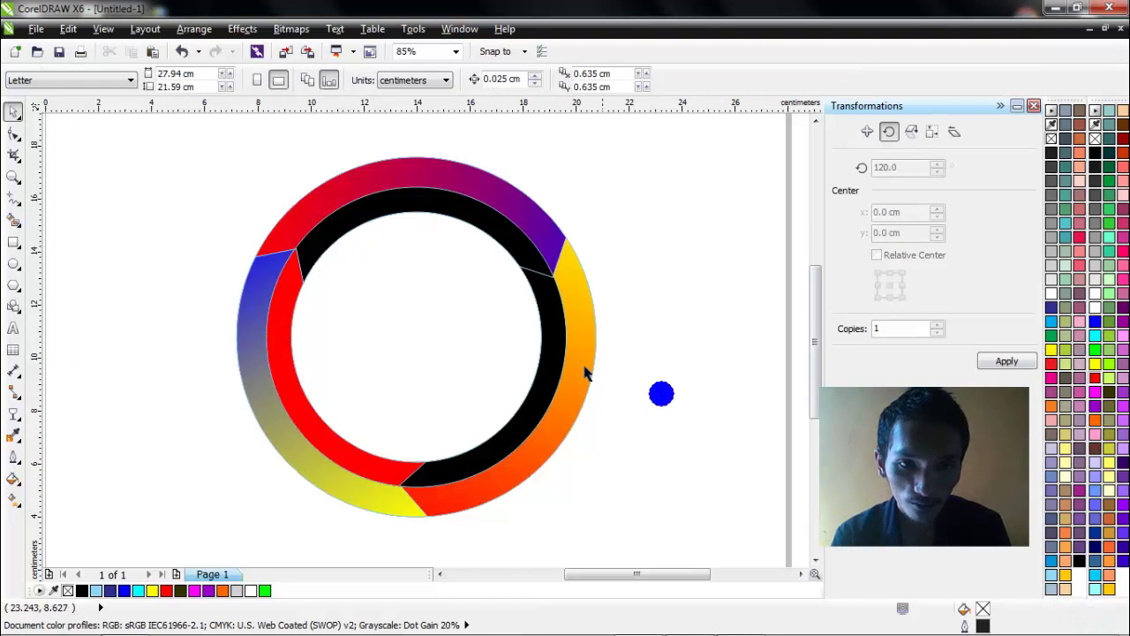
# - Recolor the upper inner segment yellow and the right inner segment blue
pyautogui.click(472, 218)
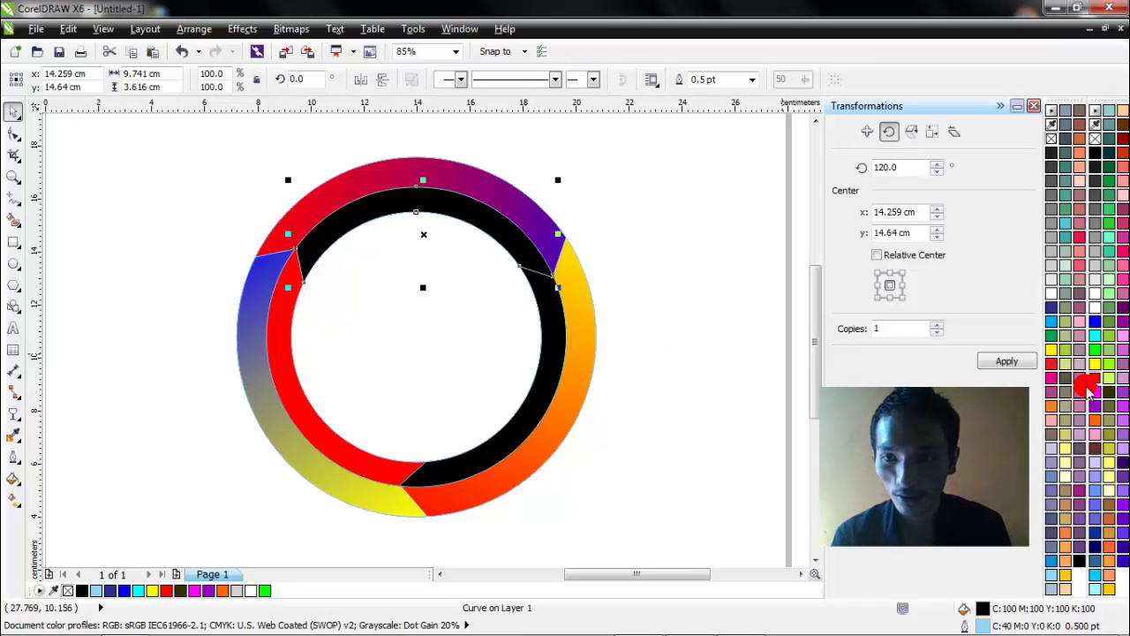
pyautogui.click(1093, 363)
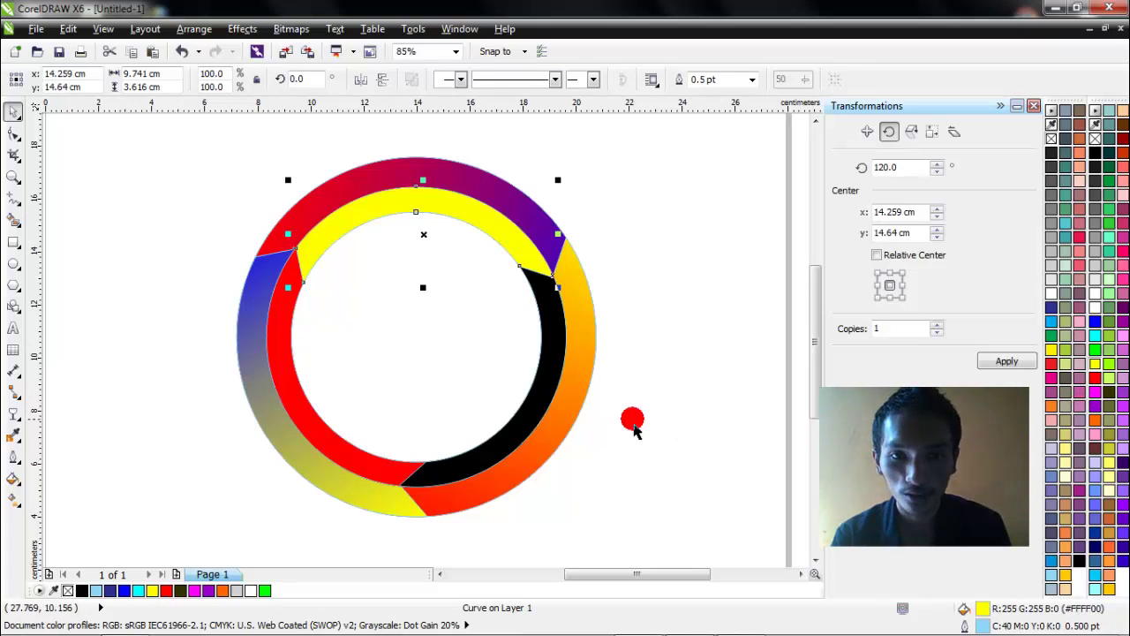
pyautogui.click(557, 408)
pyautogui.rightClick(1109, 324)
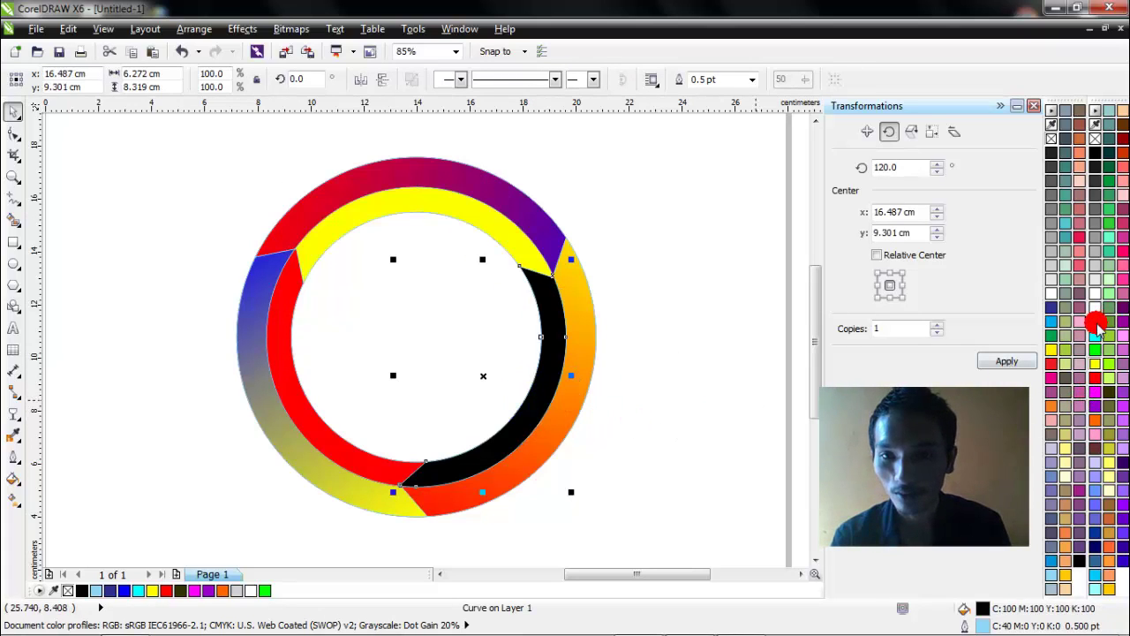
pyautogui.click(1095, 323)
pyautogui.click(690, 403)
# - Apply a linear transparency to the upper yellow inner segment, running from beyond its left end to beyond its right end
pyautogui.click(367, 217)
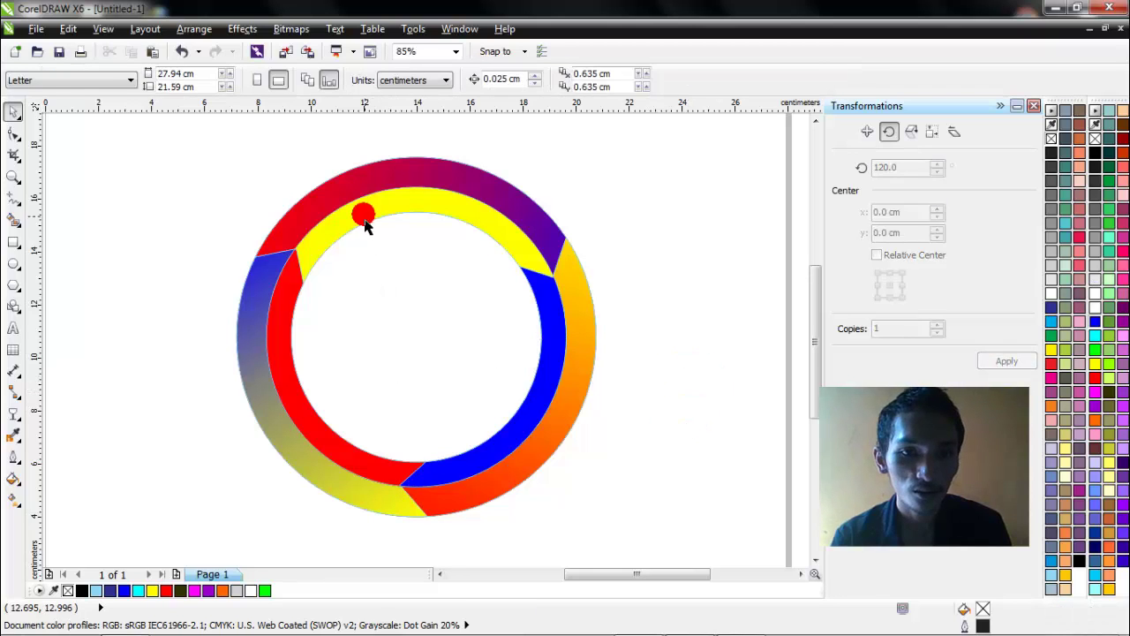
pyautogui.click(14, 412)
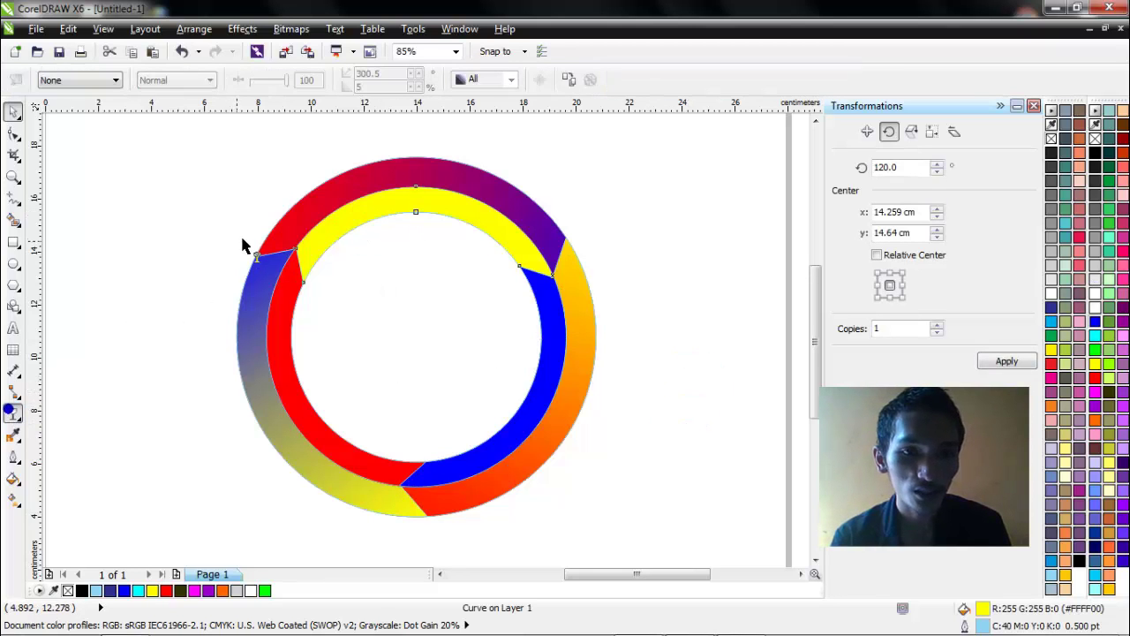
pyautogui.moveTo(239, 192); pyautogui.dragTo(691, 238)
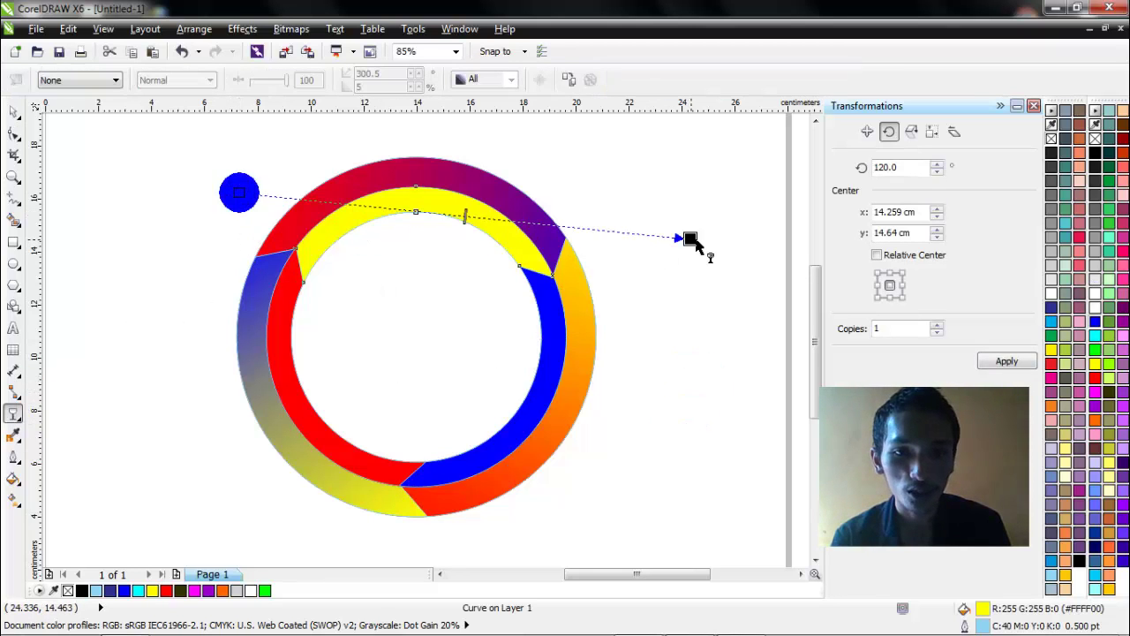
# - Apply linear transparencies to the right blue inner segment and the left red inner segment, running the red one's from below its lower end upward
pyautogui.click(542, 379)
pyautogui.moveTo(659, 304); pyautogui.dragTo(344, 154)
pyautogui.click(302, 419)
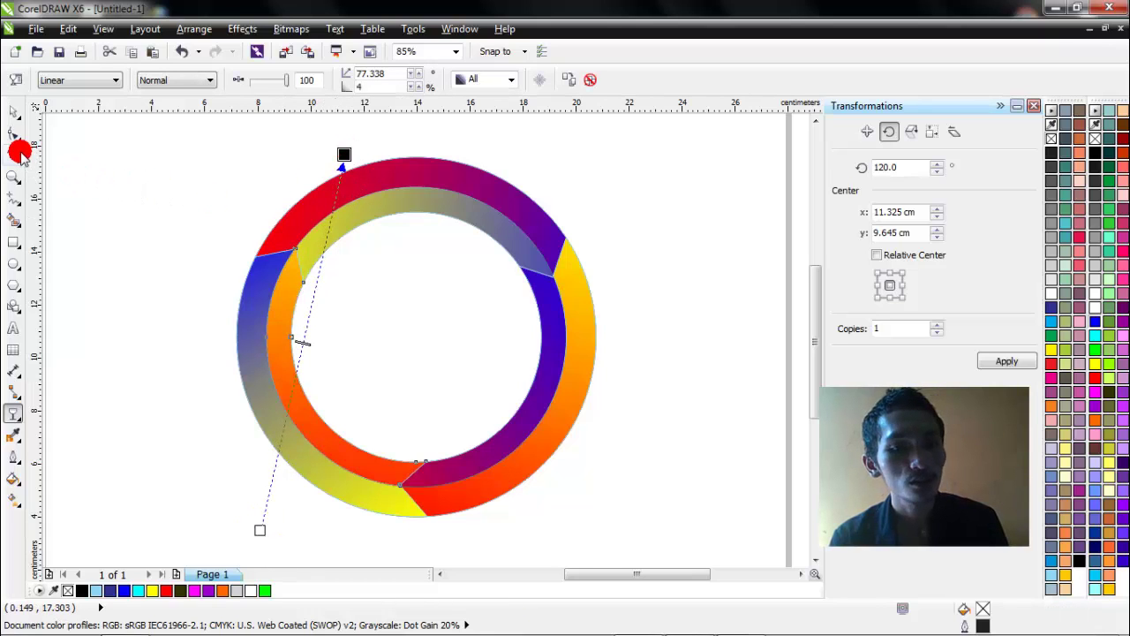
pyautogui.click(19, 112)
pyautogui.click(111, 201)
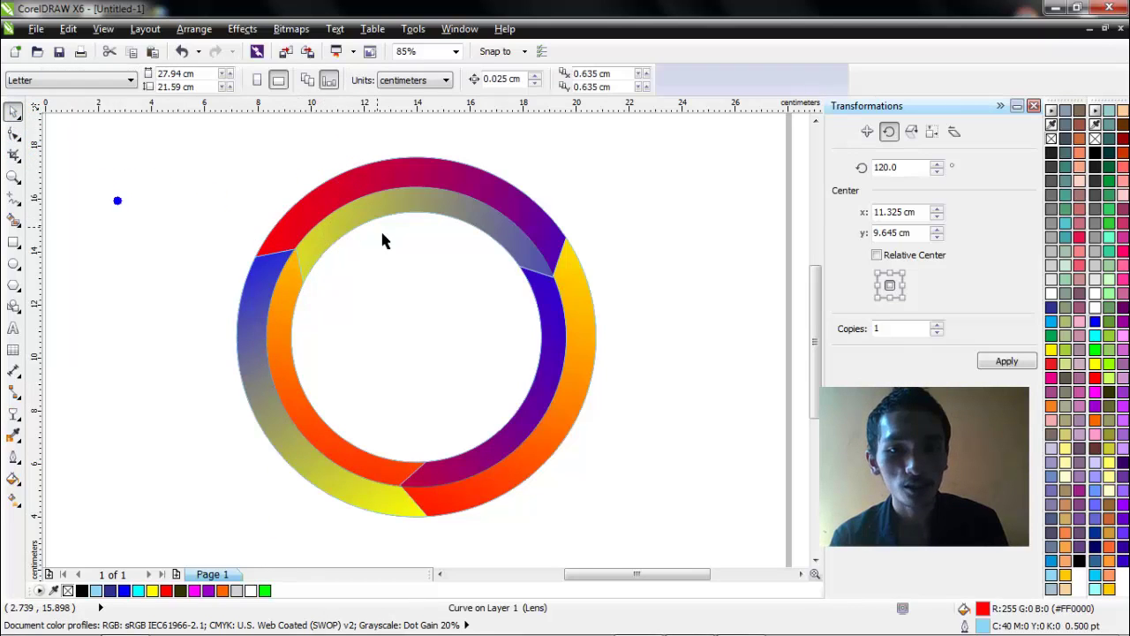
# - Remove the outlines from all segments of the three-segment ring
pyautogui.scroll(-2, 382, 228)
pyautogui.moveTo(231, 168); pyautogui.dragTo(575, 424)
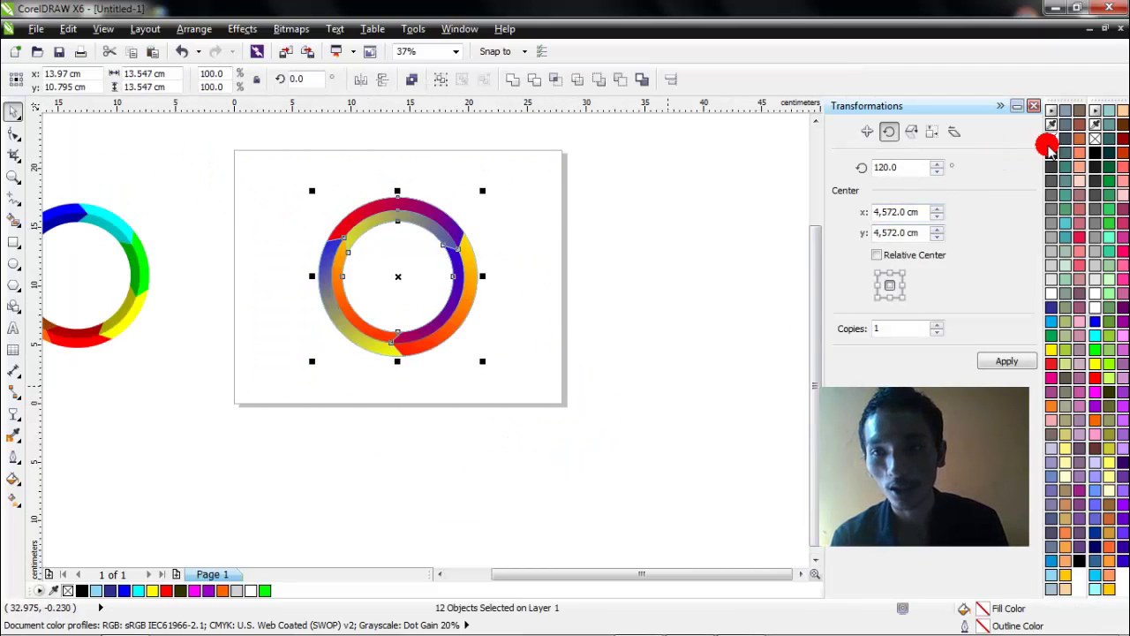
pyautogui.click(599, 293)
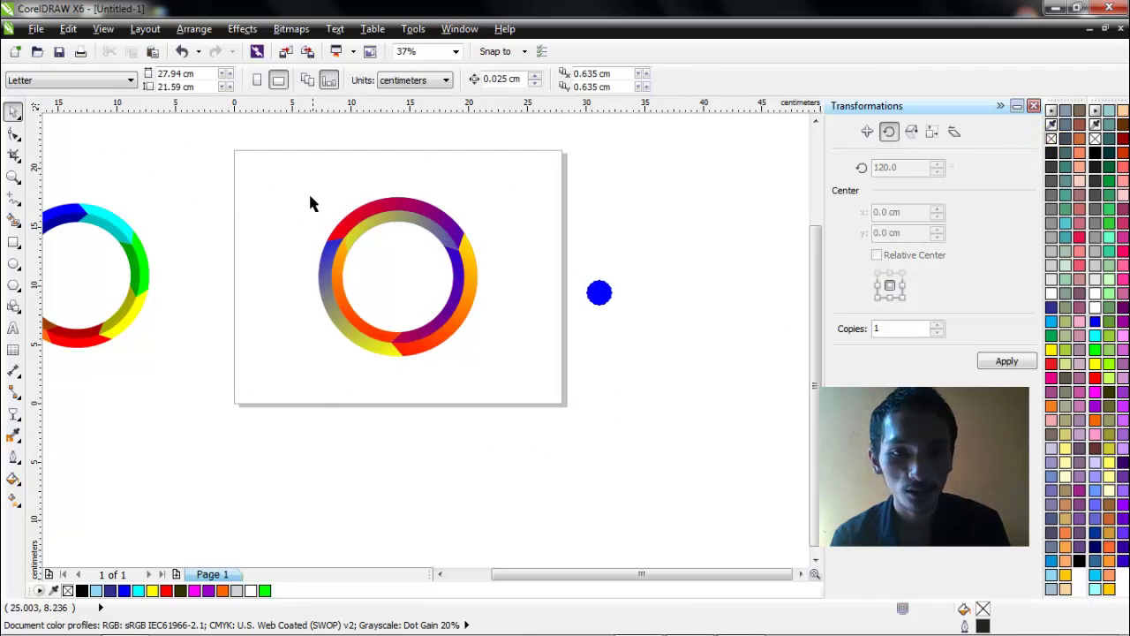
# - Group all the segments of the three-segment ring into one object
pyautogui.moveTo(285, 170); pyautogui.dragTo(508, 340)
pyautogui.moveTo(593, 432); pyautogui.dragTo(591, 432)
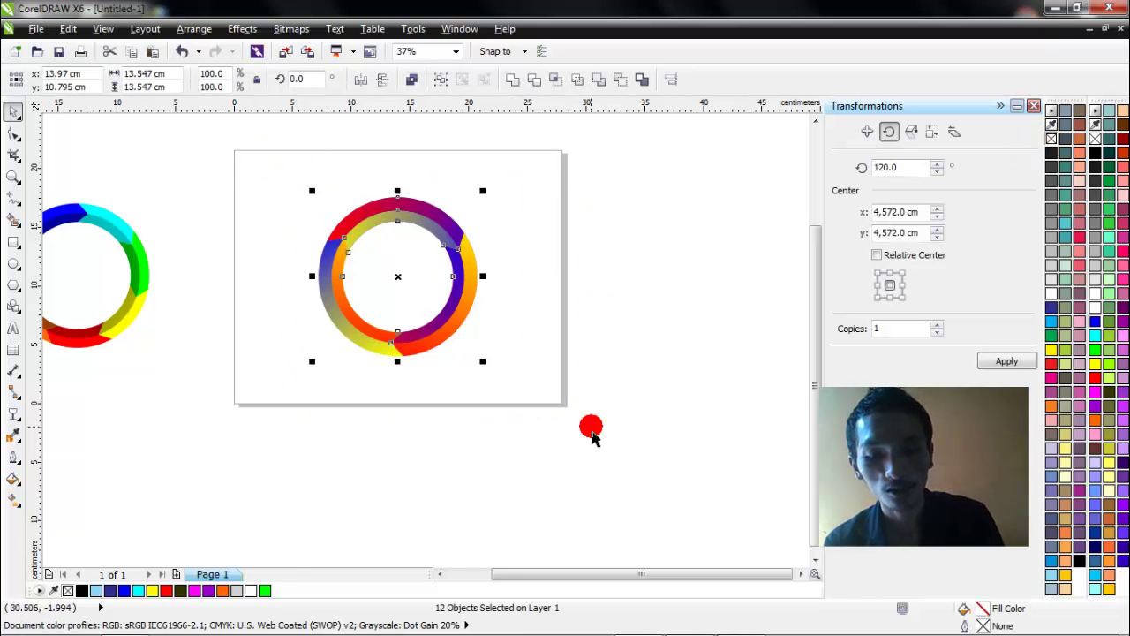
pyautogui.hotkey('ctrl', 'g')
pyautogui.click(602, 350)
# - Scale the grouped three-segment ring down proportionally and place it in the page's upper-left corner
pyautogui.click(424, 344)
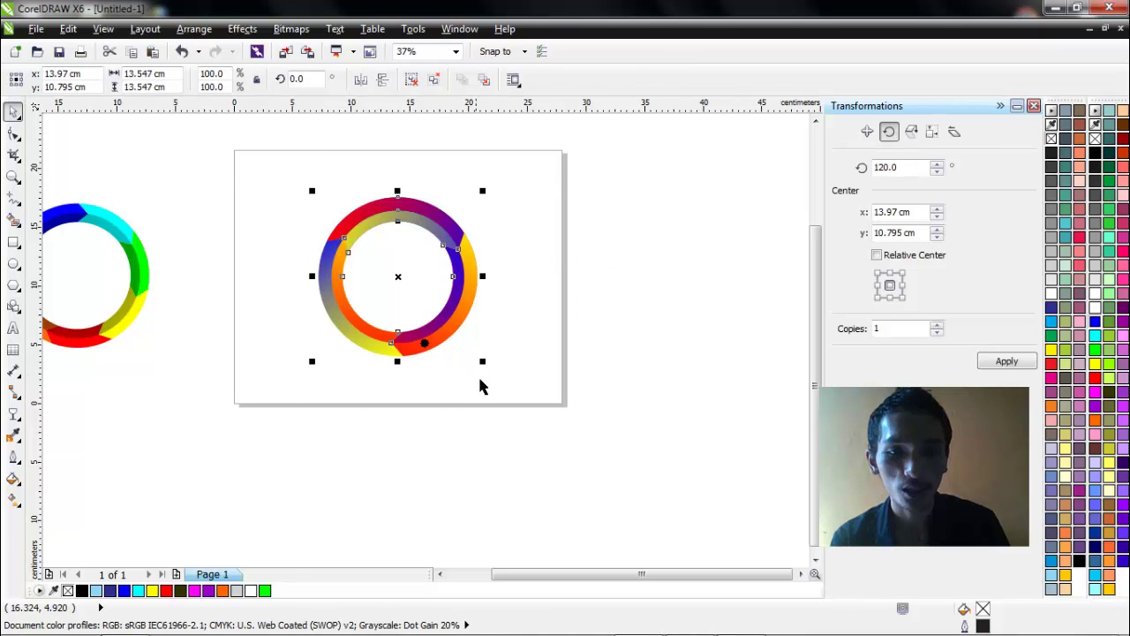
pyautogui.moveTo(483, 361); pyautogui.dragTo(453, 335)
pyautogui.moveTo(402, 296); pyautogui.dragTo(265, 201)
# - Bring the seven-segment ring onto the page's lower-right area and shift the three-segment ring slightly inward from the page corner
pyautogui.click(128, 313)
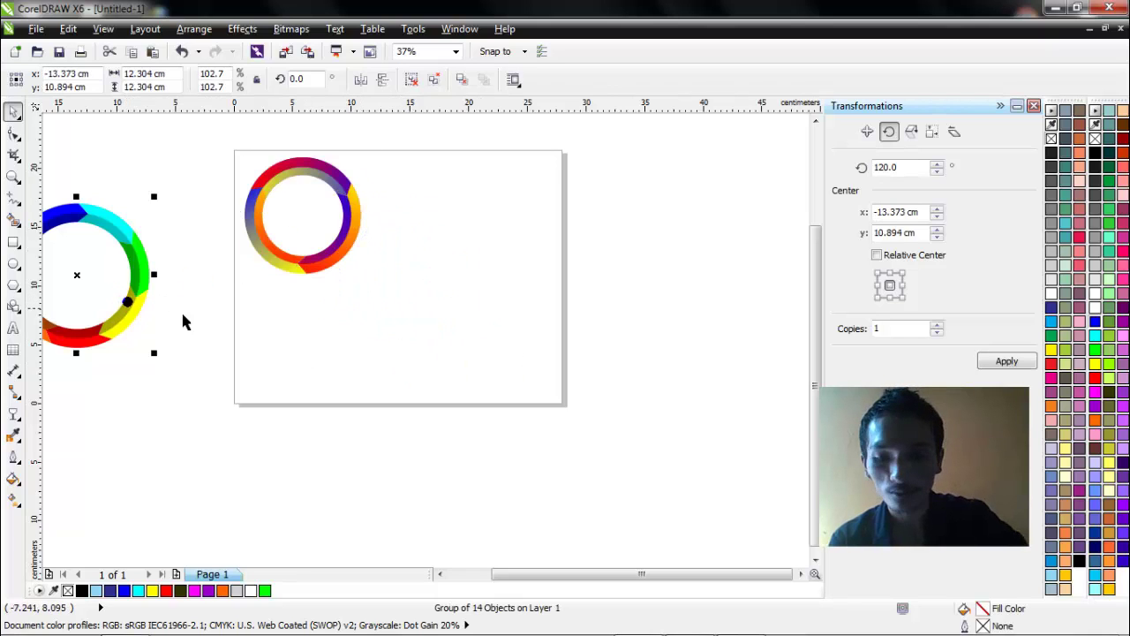
pyautogui.press('p')
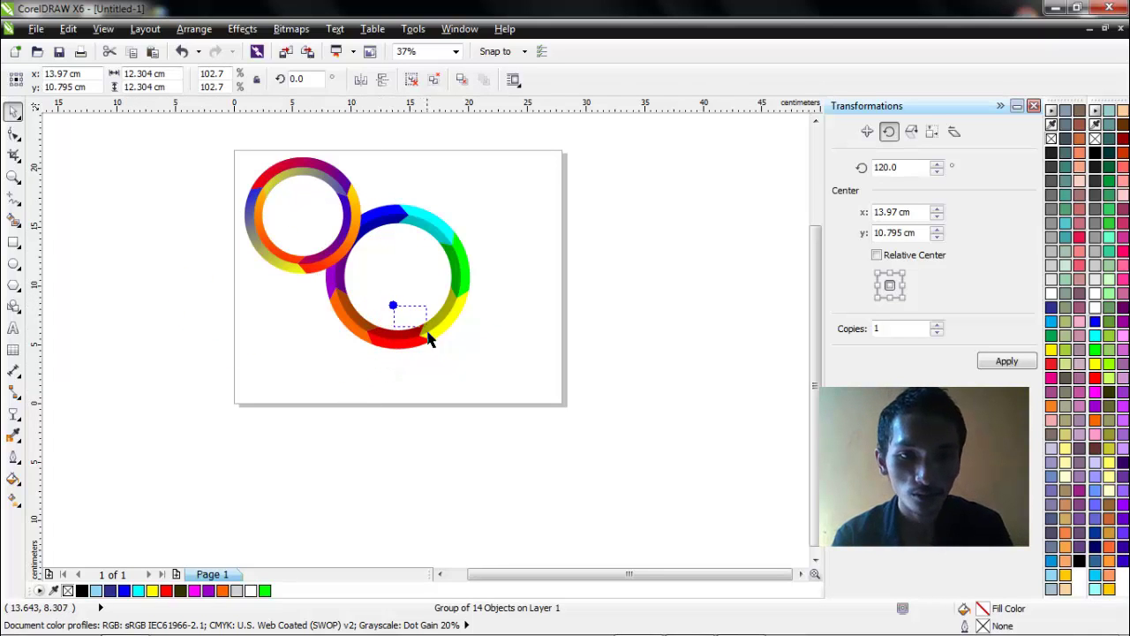
pyautogui.click(444, 344)
pyautogui.moveTo(440, 327); pyautogui.dragTo(494, 359)
pyautogui.moveTo(330, 265); pyautogui.dragTo(373, 307)
pyautogui.click(366, 327)
# - Close the Transformations docker and frame the page with both finished rings
pyautogui.click(1011, 126)
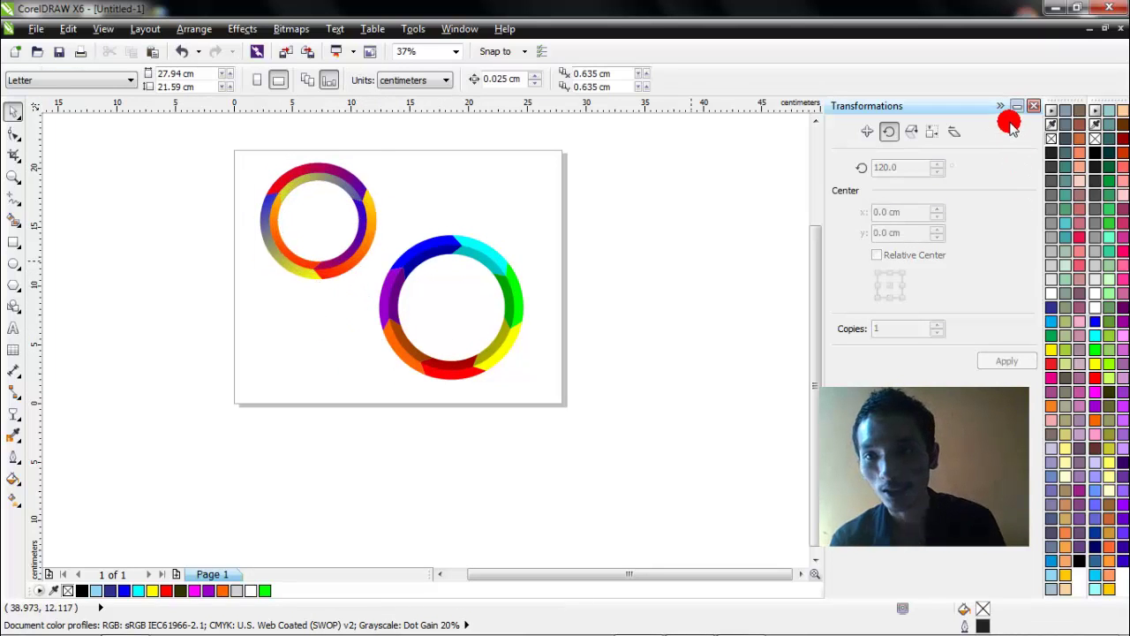
pyautogui.click(1033, 107)
pyautogui.click(570, 313)
pyautogui.press('z')
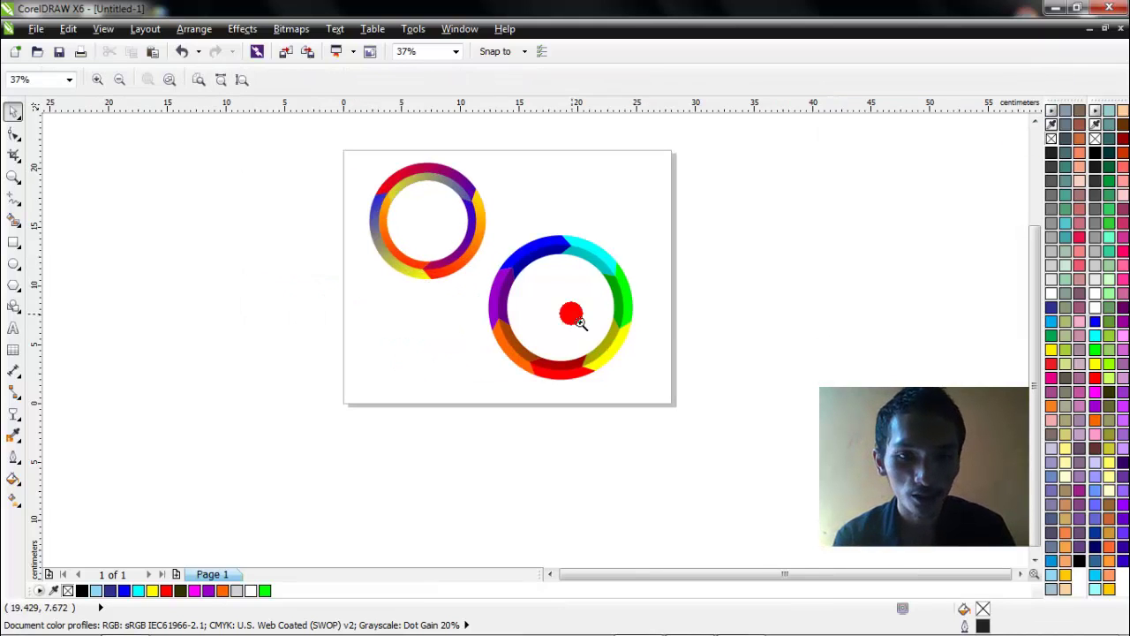
pyautogui.moveTo(521, 328); pyautogui.dragTo(732, 433)
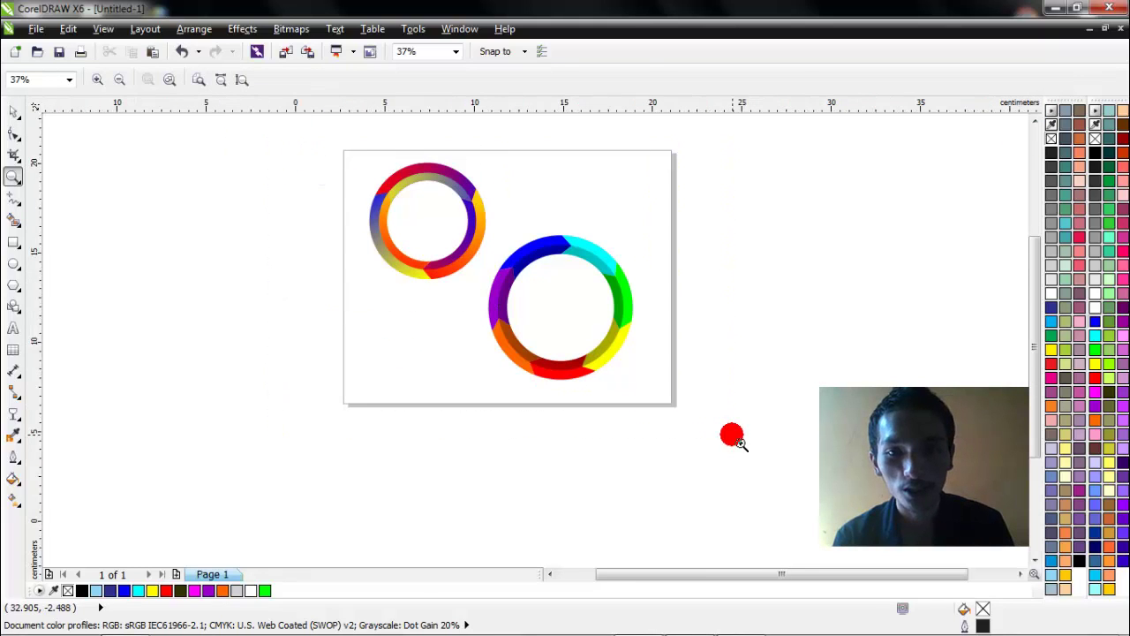
pyautogui.press('space')
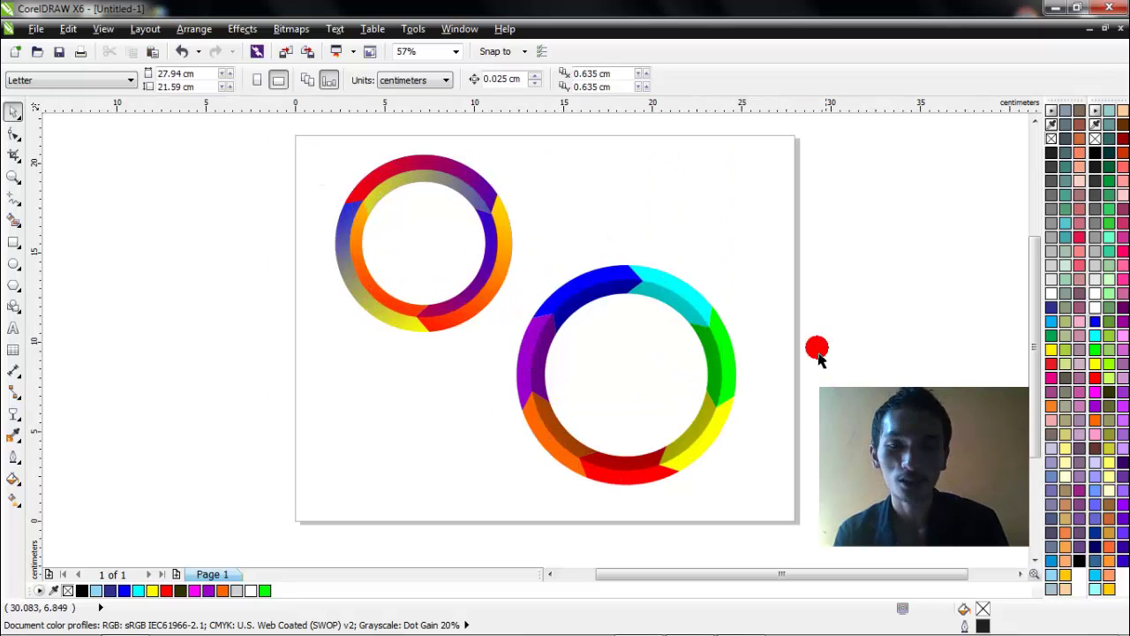